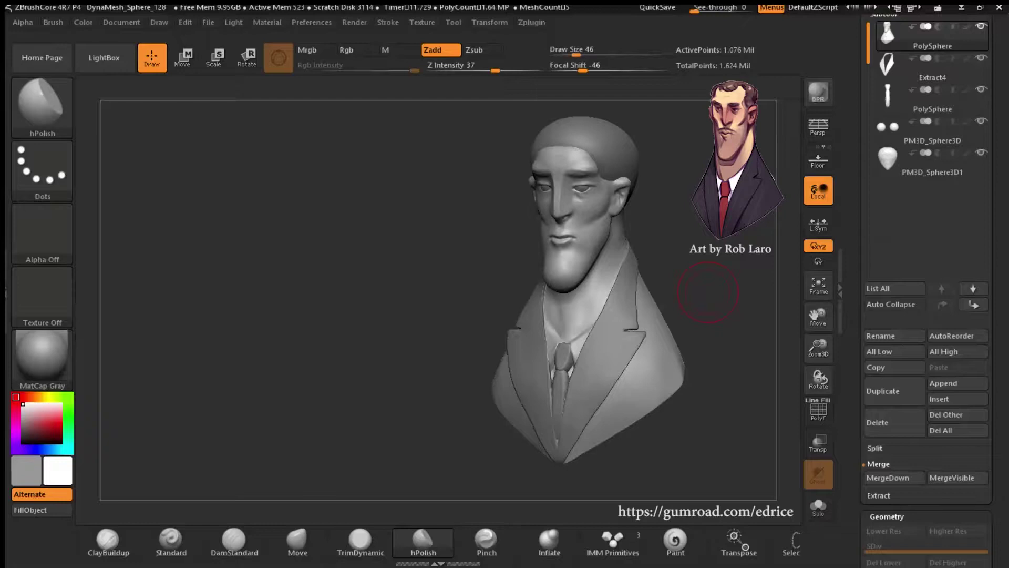
- Select the tie subtool and reshape the tie under the collar with the Move brush
left_click(887, 97)
key("f")
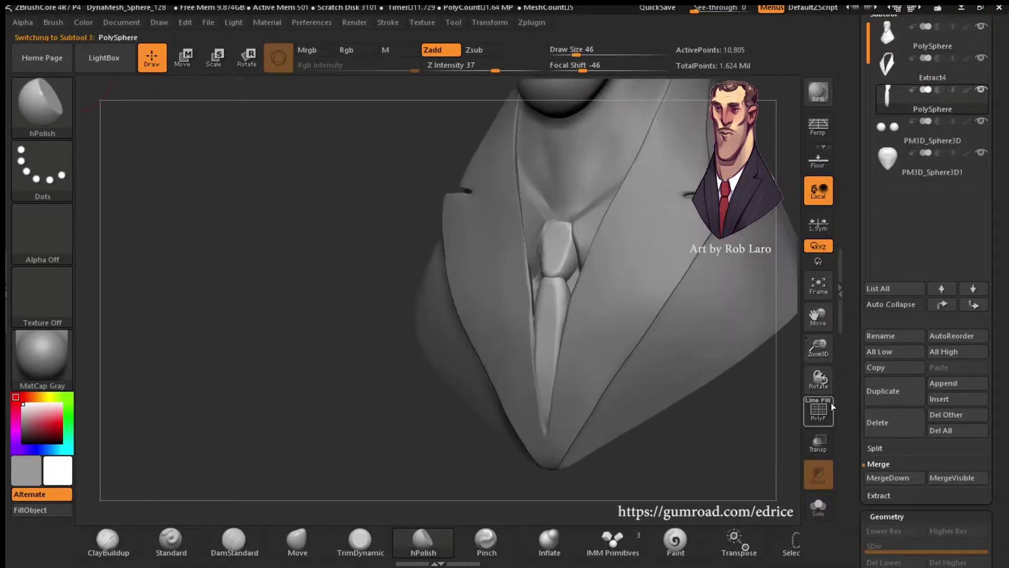
mouse_move(818, 346)
left_mouse_down()
mouse_move(788, 439)
mouse_move(687, 367)
left_mouse_up()
key("b")
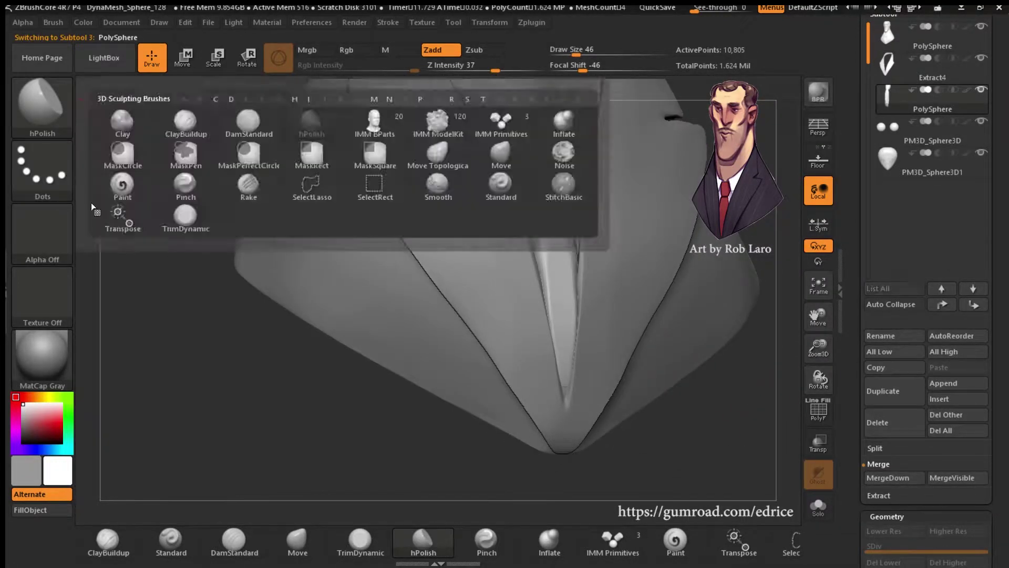
left_click(48, 118)
left_click(501, 152)
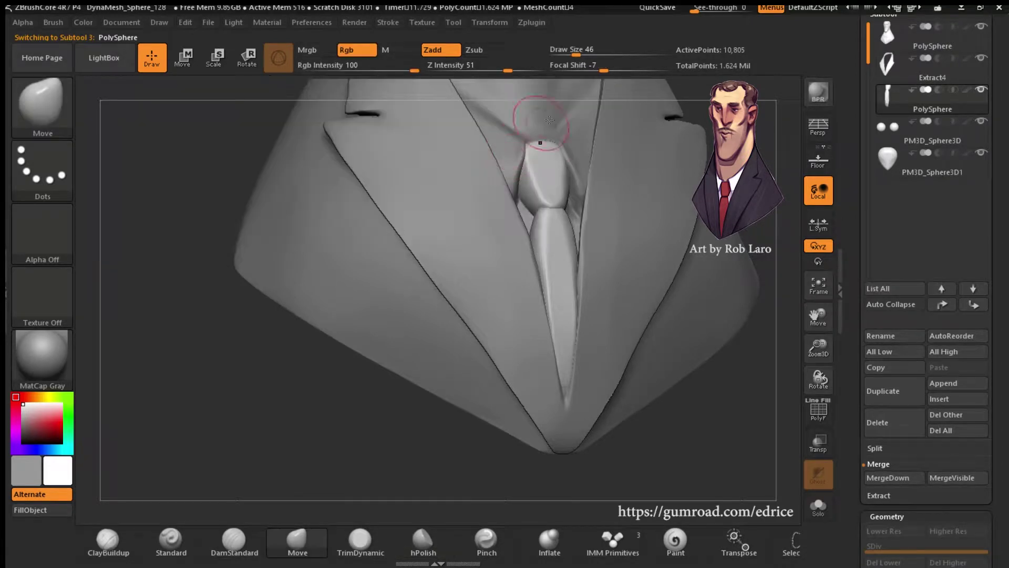
mouse_move(653, 333)
left_mouse_down()
mouse_move(578, 393)
mouse_move(683, 342)
mouse_move(757, 380)
left_mouse_up()
- Select the hair subtool and build up the receding hairline above the temple with the ClayBuildup brush at draw size 54
left_click(889, 166)
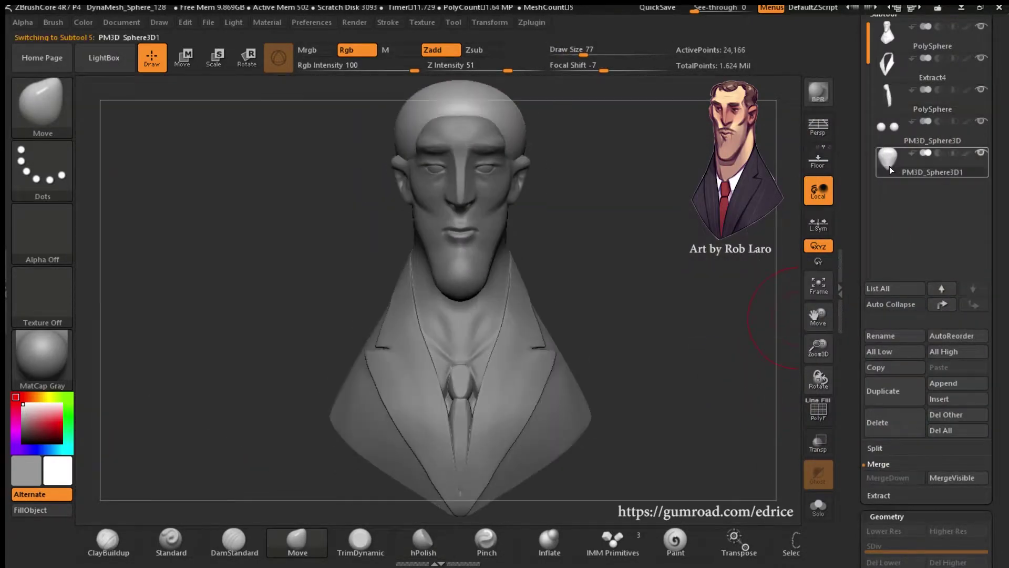
left_click_drag(823, 355, 824, 342)
left_click_drag(710, 395, 604, 389)
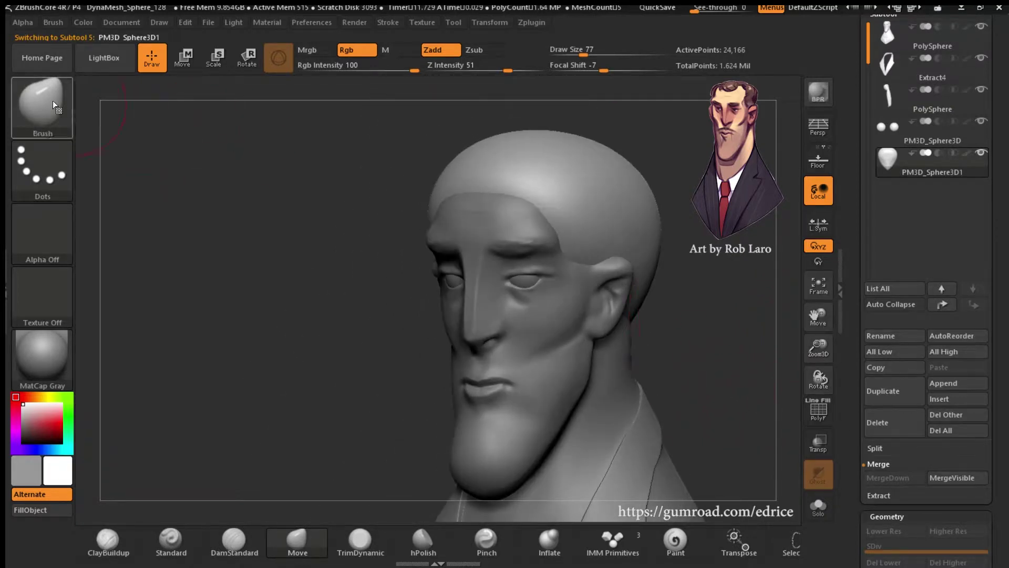
left_click(42, 105)
left_click(185, 122)
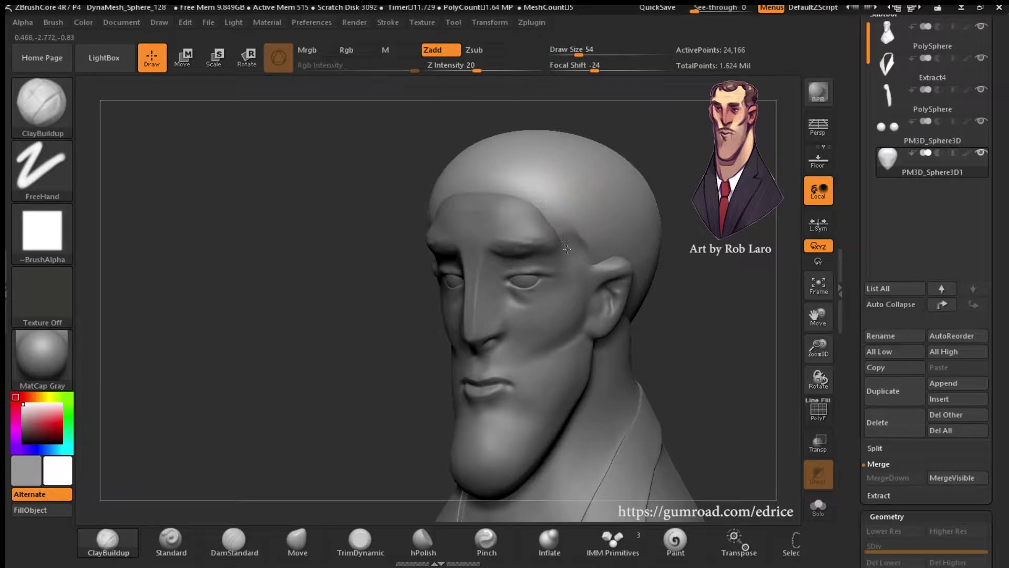
left_click_drag(573, 126, 602, 143)
left_click_drag(554, 208, 556, 199)
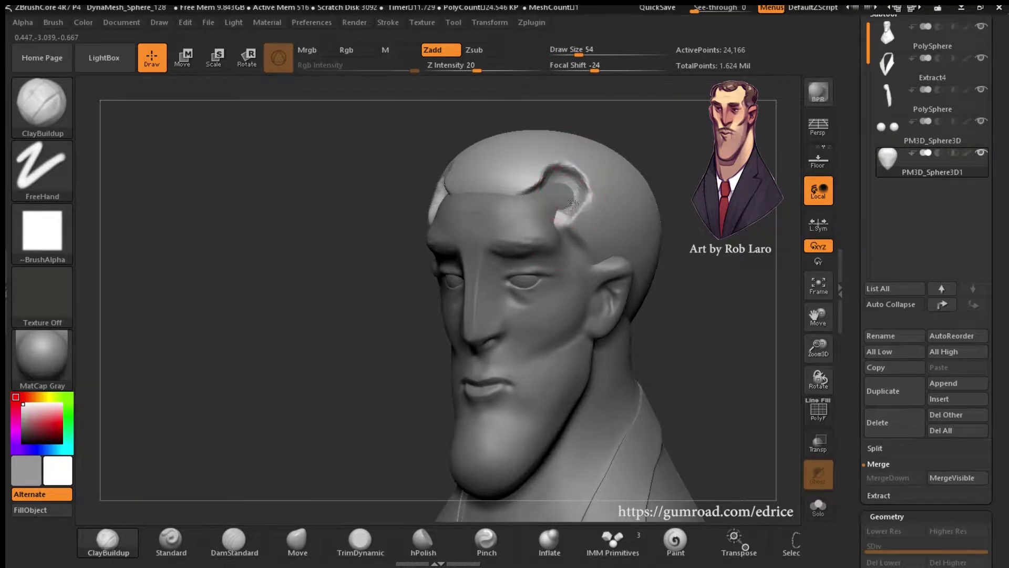
mouse_move(582, 209)
left_mouse_down()
mouse_move(589, 177)
mouse_move(567, 173)
mouse_move(583, 168)
mouse_move(590, 216)
mouse_move(547, 186)
left_mouse_up()
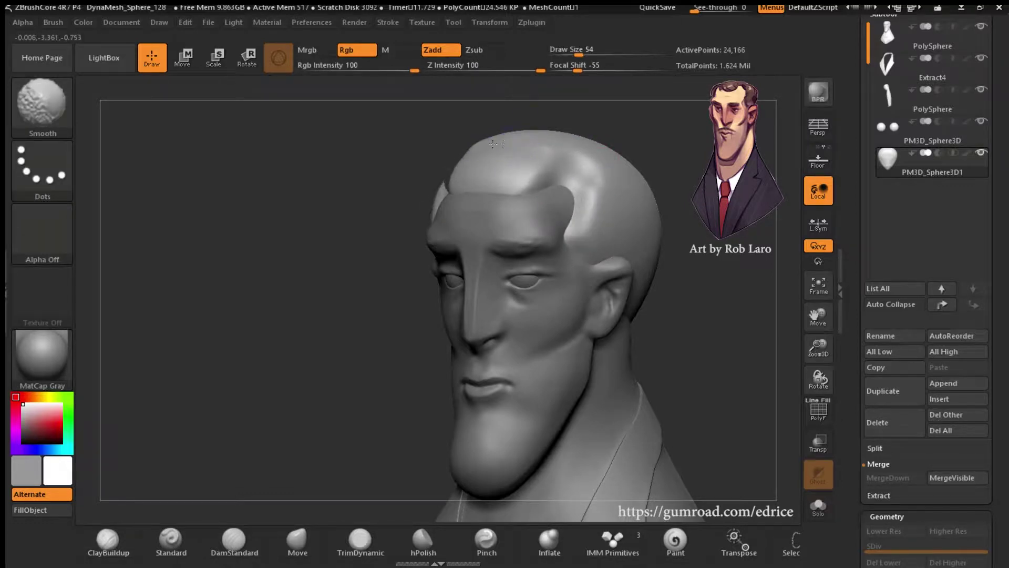
- Smooth the hairline and build up wavy hair volume on the side and crown with ClayBuildup
mouse_move(678, 199)
left_mouse_down()
mouse_move(605, 191)
mouse_move(602, 170)
mouse_move(824, 334)
mouse_move(746, 348)
mouse_move(635, 274)
mouse_move(655, 274)
mouse_move(632, 278)
mouse_move(640, 274)
mouse_move(626, 266)
mouse_move(664, 274)
mouse_move(616, 268)
mouse_move(649, 269)
left_mouse_up()
left_click_drag(725, 268, 760, 280)
left_click_drag(630, 210, 648, 210)
left_click_drag(707, 226, 683, 247)
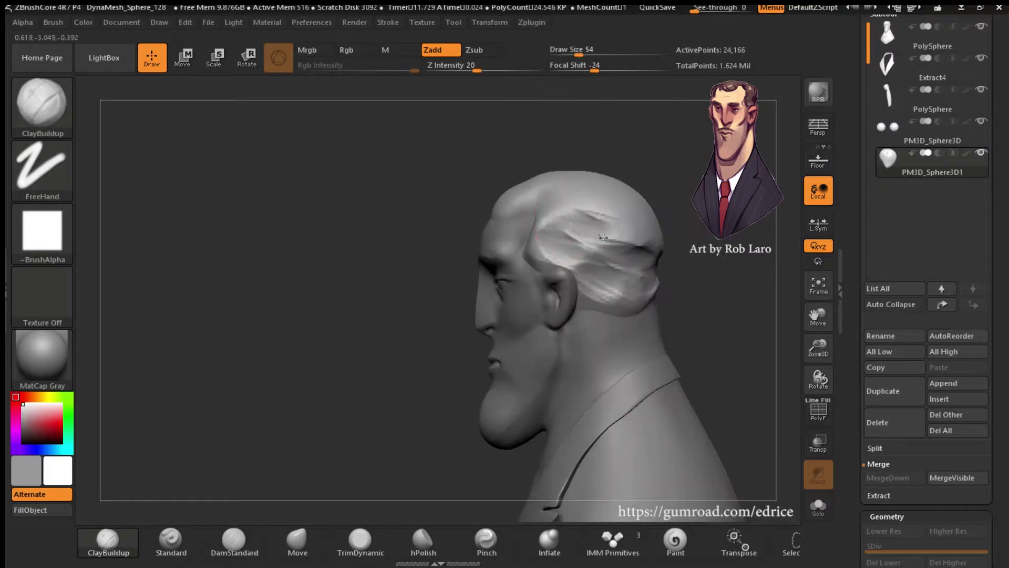
mouse_move(620, 221)
left_mouse_down()
mouse_move(675, 252)
mouse_move(619, 207)
mouse_move(693, 244)
mouse_move(684, 233)
mouse_move(623, 226)
mouse_move(690, 256)
mouse_move(679, 249)
mouse_move(678, 265)
mouse_move(653, 210)
mouse_move(797, 280)
mouse_move(821, 319)
mouse_move(583, 354)
mouse_move(597, 346)
mouse_move(585, 325)
mouse_move(585, 334)
mouse_move(641, 241)
left_mouse_up()
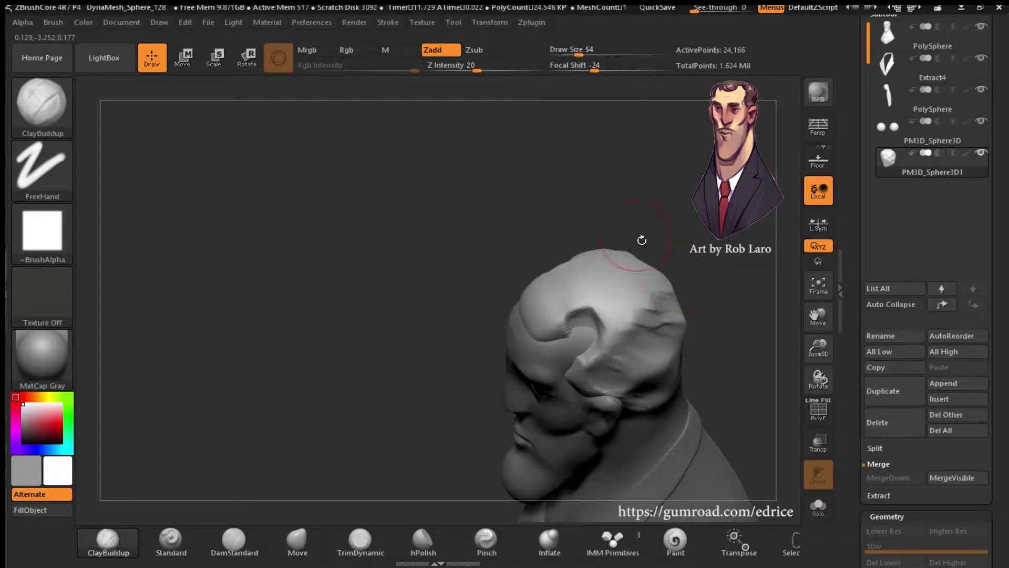
mouse_move(699, 315)
left_mouse_down()
mouse_move(680, 277)
mouse_move(612, 293)
mouse_move(651, 350)
left_mouse_up()
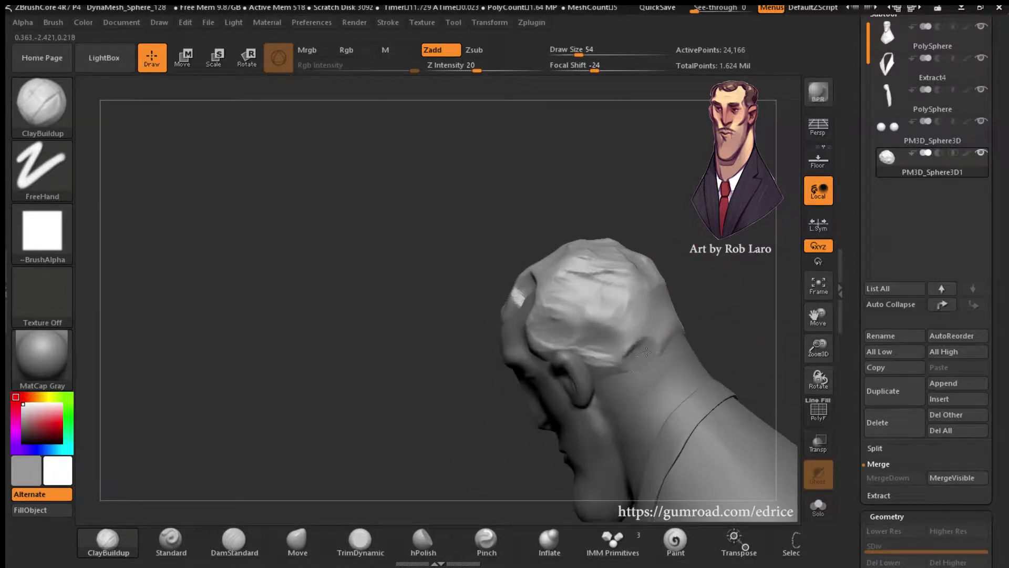
- Build up the hair edge above the ear and at the nape, and shape the front tuft over the forehead
left_click_drag(601, 375, 644, 320)
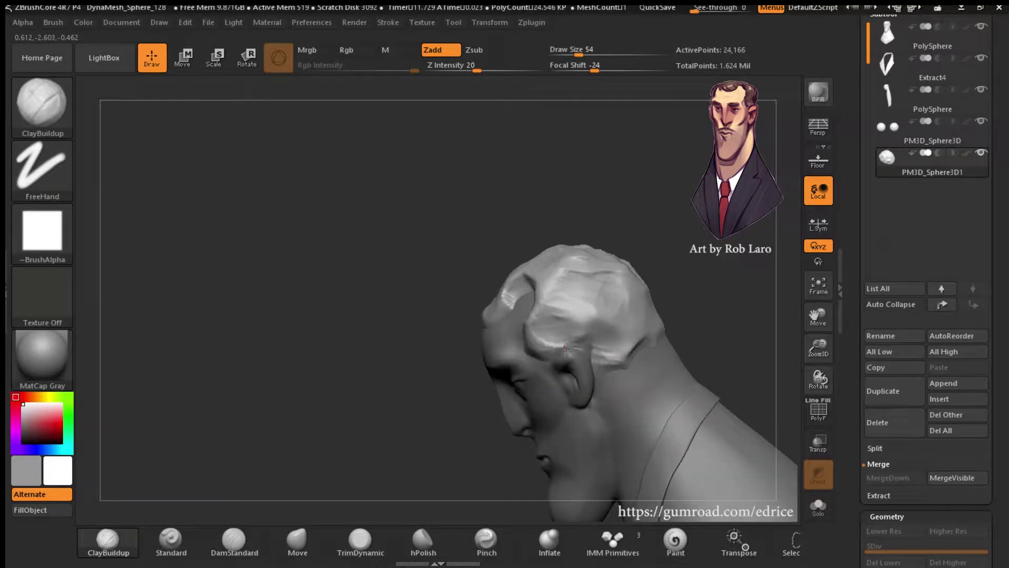
left_click_drag(673, 252, 695, 231)
mouse_move(527, 349)
left_mouse_down()
mouse_move(701, 335)
mouse_move(733, 310)
left_mouse_up()
key("shift")
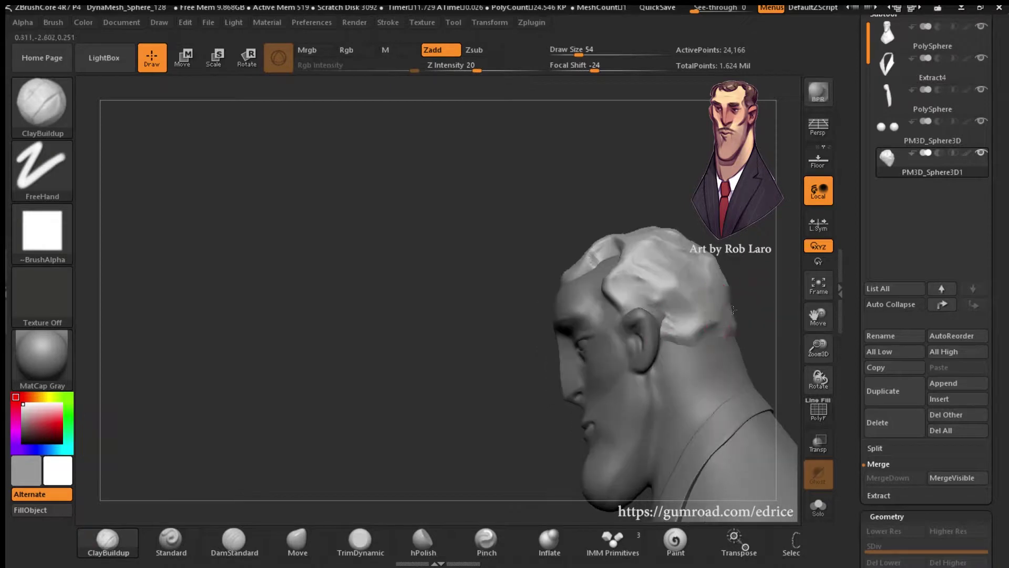
mouse_move(670, 350)
left_mouse_down()
mouse_move(748, 249)
mouse_move(599, 279)
left_mouse_up()
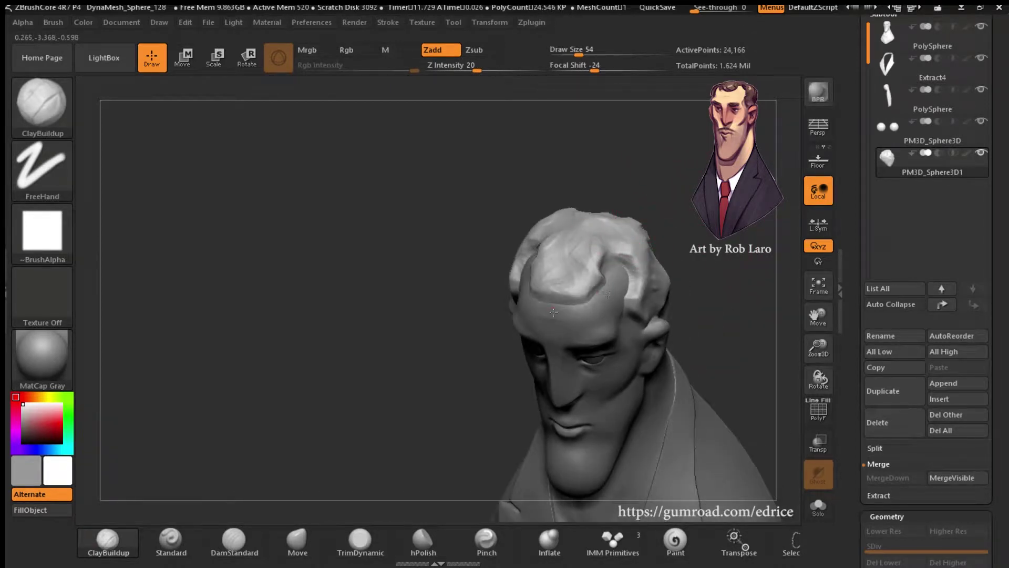
left_click_drag(598, 294, 603, 284)
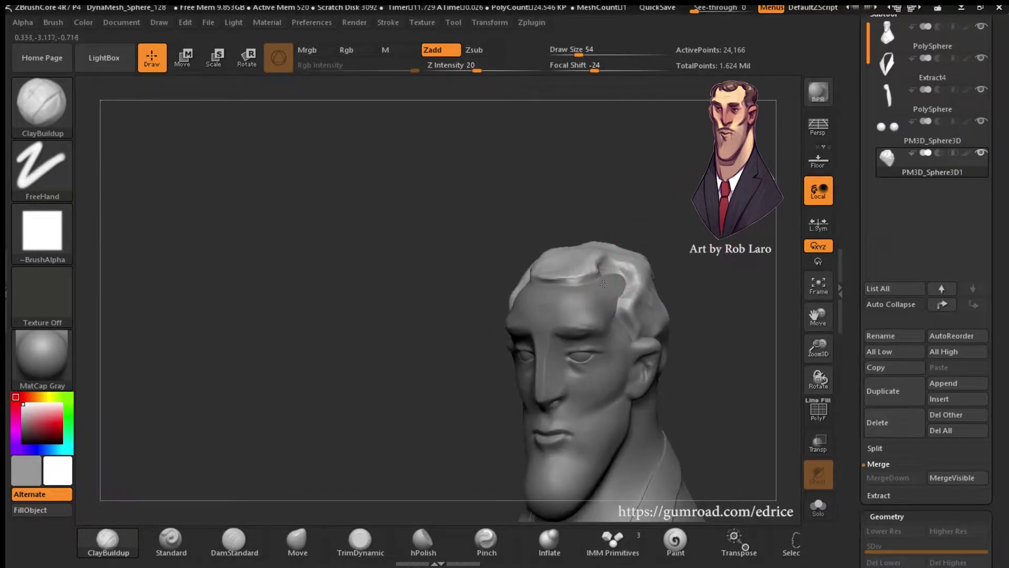
- Remesh the hair with DynaMesh and set its DynaMesh resolution to 352
left_click(814, 288)
left_click_drag(746, 347, 728, 332, "ctrl")
scroll(903, 434, "down", 5)
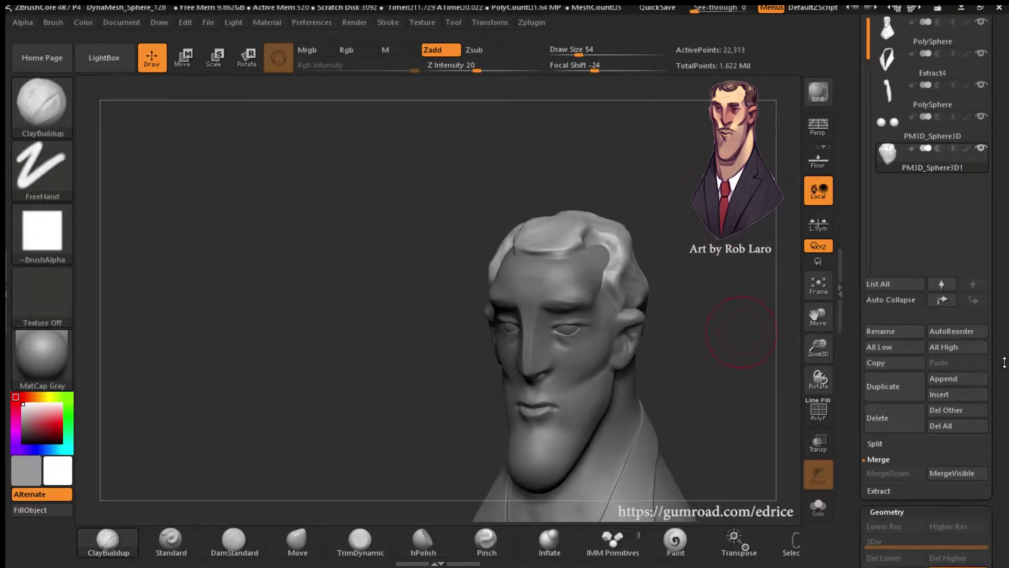
type("352")
mouse_move(678, 227)
left_mouse_down("ctrl")
mouse_move(685, 265)
mouse_move(669, 293)
mouse_move(707, 287)
mouse_move(714, 257)
mouse_move(699, 258)
mouse_move(733, 258)
left_mouse_up("ctrl")
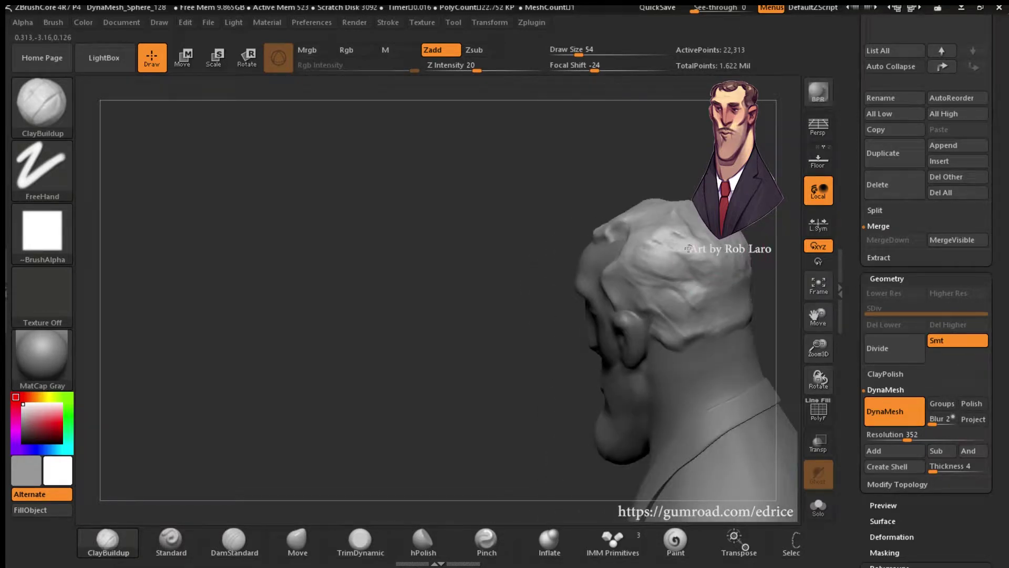
- Build up the hair along the temple with ClayBuildup at draw size 41 and remesh it at the higher resolution
mouse_move(795, 310)
left_mouse_down()
mouse_move(791, 331)
mouse_move(823, 342)
mouse_move(822, 368)
left_mouse_up()
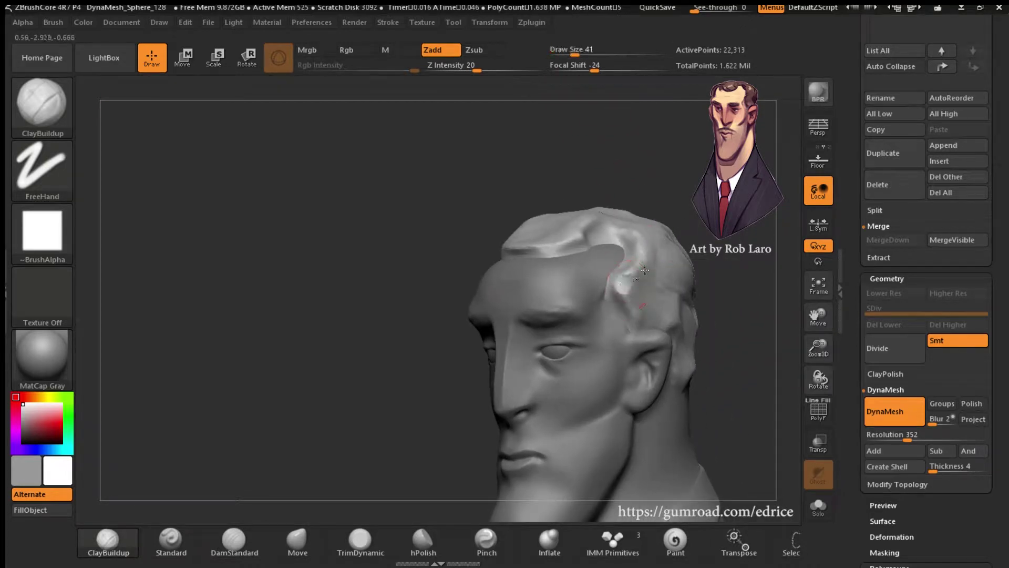
left_click_drag(645, 270, 646, 244)
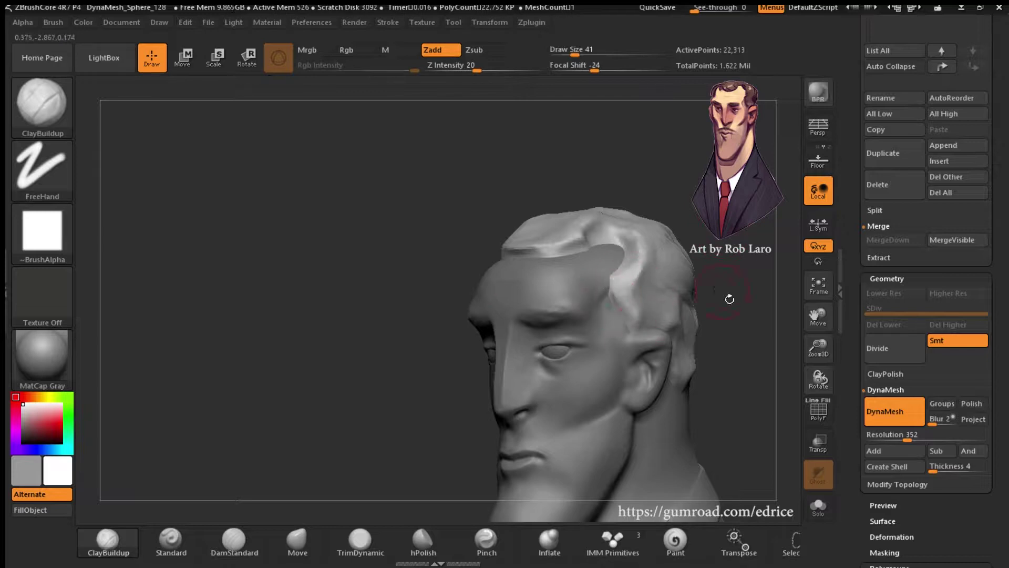
mouse_move(736, 310)
left_mouse_down()
mouse_move(714, 314)
mouse_move(781, 286)
mouse_move(666, 249)
left_mouse_up()
left_click_drag(748, 257, 759, 272)
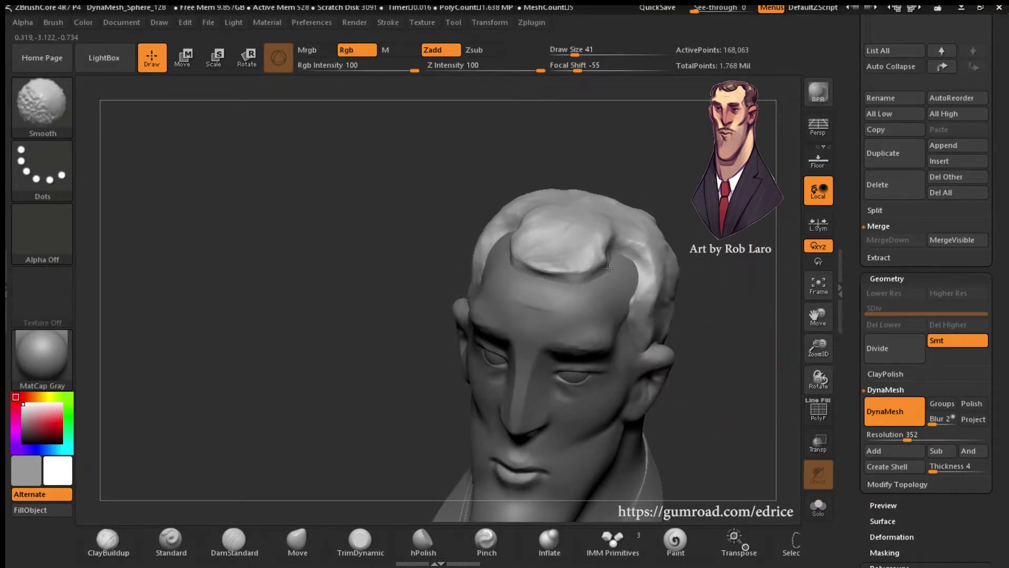
- Smooth the front tuft's edge and sculpt curved hair locks into it with ClayBuildup
left_click(507, 198, "alt")
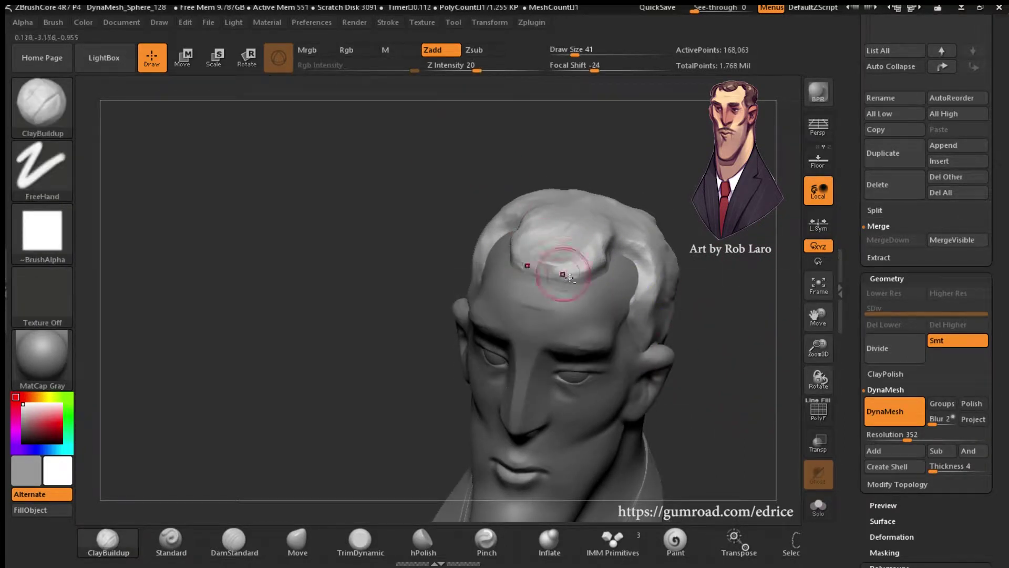
mouse_move(660, 226)
left_mouse_down()
mouse_move(698, 217)
mouse_move(633, 255)
mouse_move(672, 236)
mouse_move(650, 268)
left_mouse_up()
left_click_drag(751, 302, 672, 359)
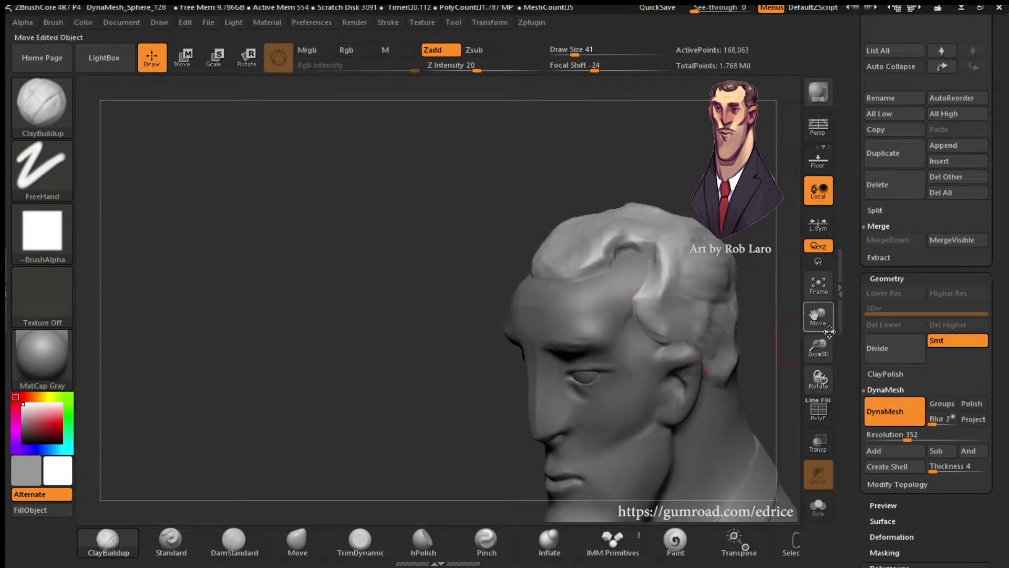
left_click_drag(789, 332, 680, 343)
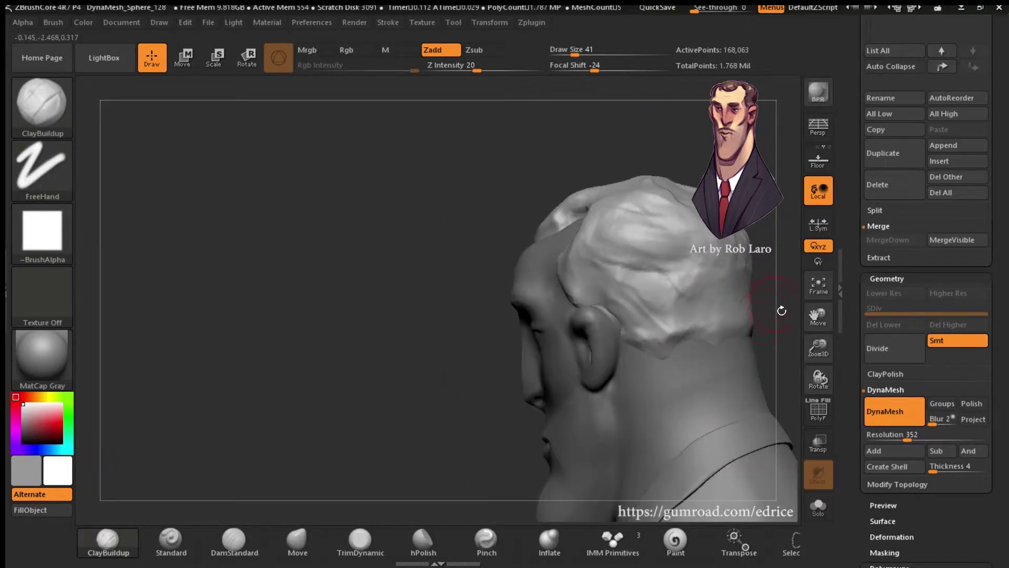
mouse_move(781, 310)
left_mouse_down()
mouse_move(766, 333)
mouse_move(590, 225)
mouse_move(638, 209)
mouse_move(529, 250)
left_mouse_up()
mouse_move(669, 189)
left_mouse_down()
mouse_move(531, 216)
mouse_move(544, 269)
mouse_move(571, 233)
mouse_move(547, 273)
mouse_move(541, 231)
mouse_move(562, 274)
left_mouse_up()
left_click_drag(692, 157, 584, 283)
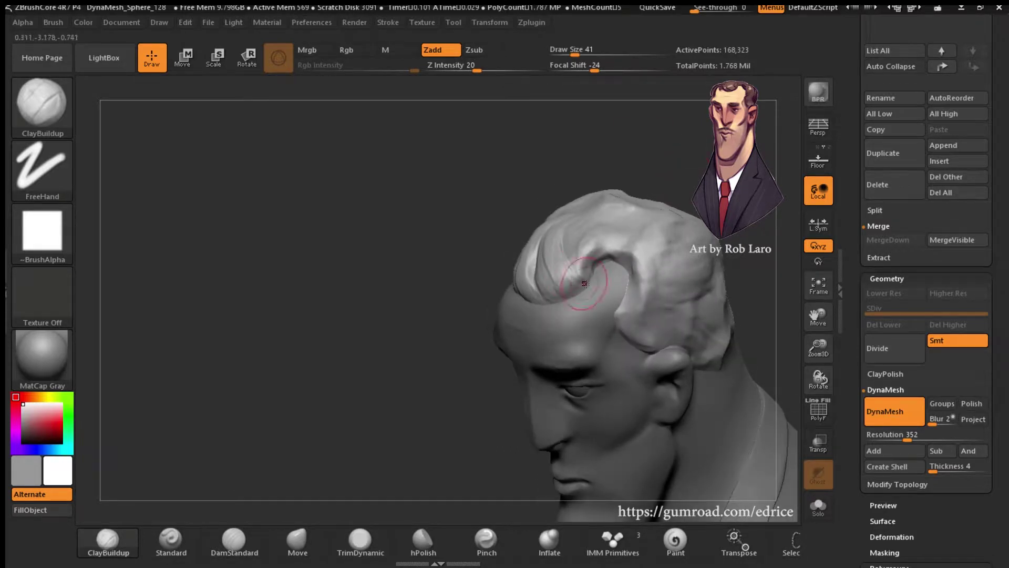
- Sculpt flowing locks from the front tuft back over the crown and along the temple with ClayBuildup
mouse_move(673, 167)
left_mouse_down()
mouse_move(641, 173)
mouse_move(626, 158)
left_mouse_up()
mouse_move(565, 239)
left_mouse_down()
mouse_move(586, 264)
mouse_move(625, 199)
left_mouse_up()
left_click_drag(678, 162, 652, 157)
left_click_drag(604, 247, 657, 226)
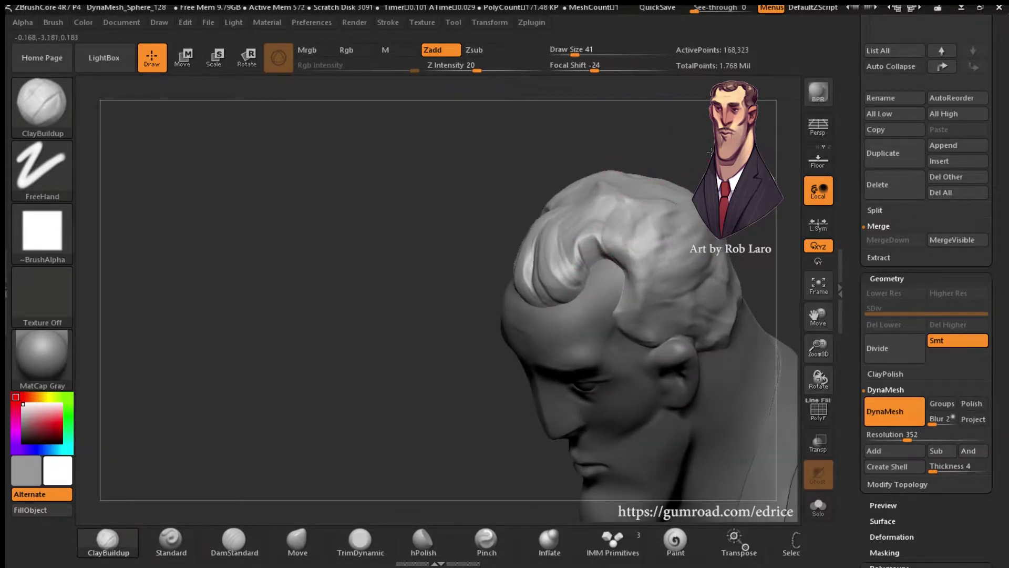
left_click_drag(678, 168, 656, 161)
left_click_drag(594, 205, 576, 246)
left_click_drag(683, 160, 641, 163)
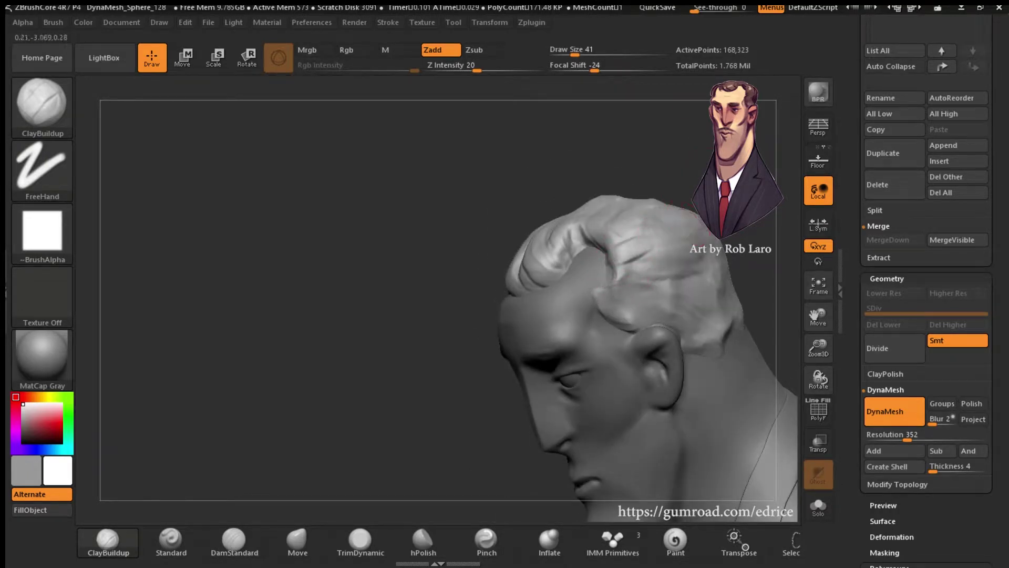
left_click_drag(684, 168, 656, 171)
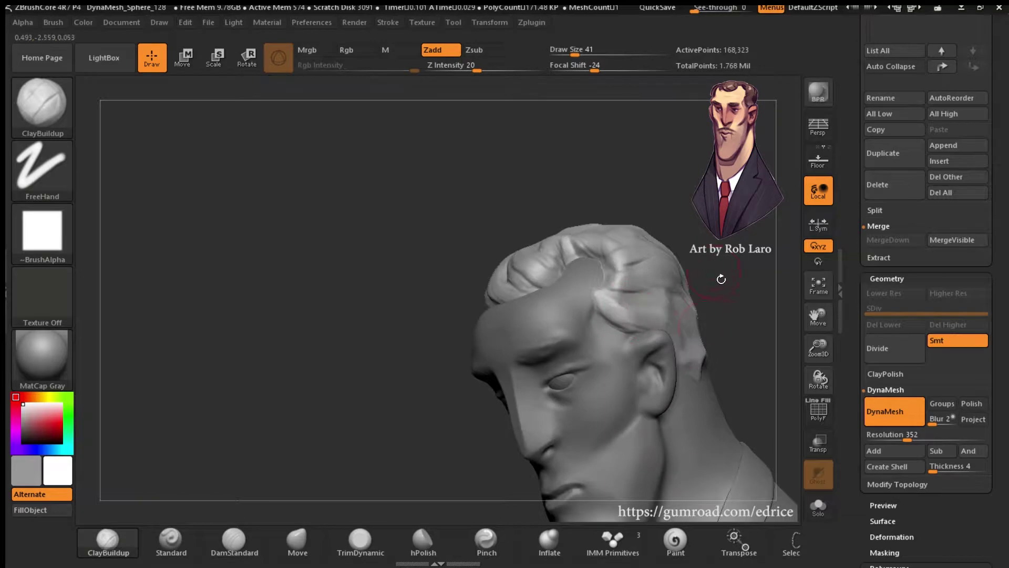
- Sculpt swept-back hair strands across the back and crown of the head with ClayBuildup
mouse_move(720, 279)
left_mouse_down()
mouse_move(751, 294)
mouse_move(683, 310)
mouse_move(599, 301)
left_mouse_up()
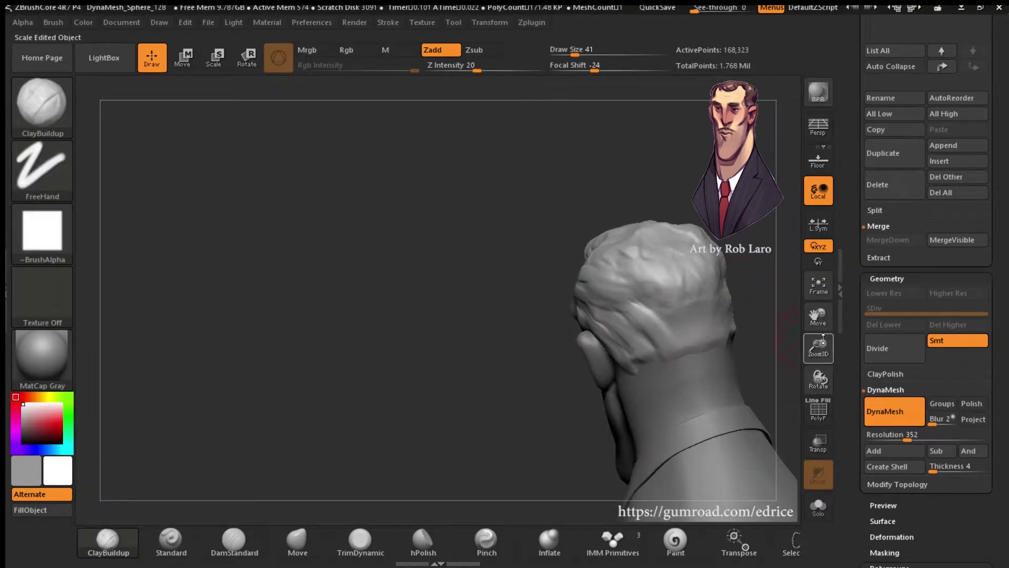
left_click_drag(818, 347, 621, 390)
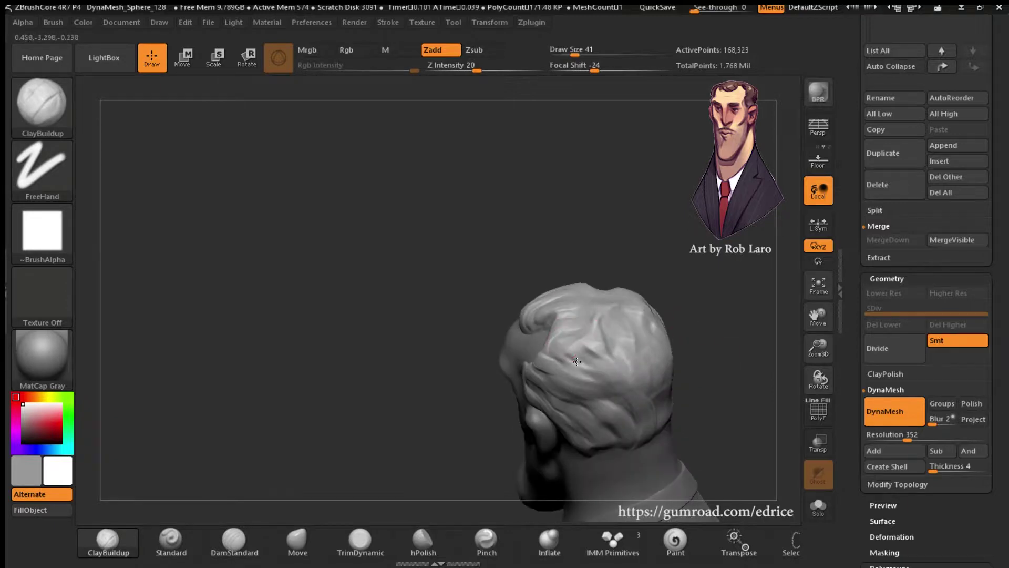
mouse_move(610, 356)
left_mouse_down()
mouse_move(618, 325)
mouse_move(643, 310)
left_mouse_up()
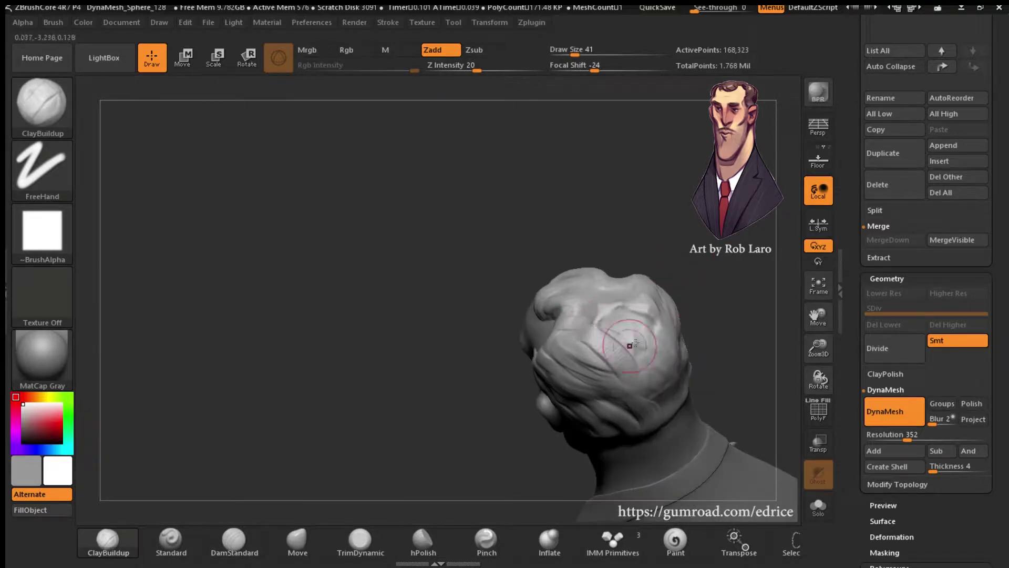
left_click_drag(631, 345, 618, 364)
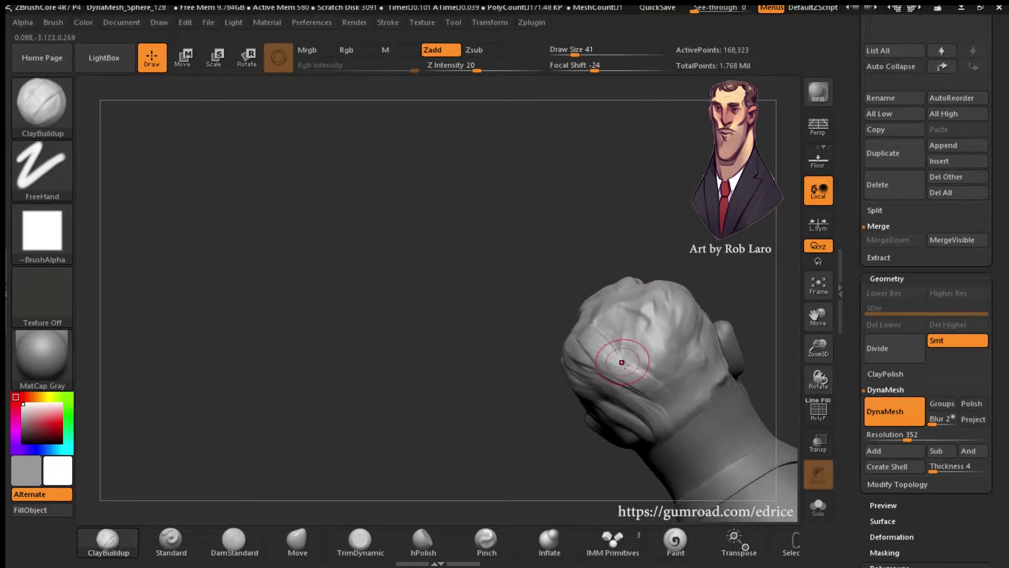
- Sculpt layered hair strands above the ear and down the back of the head with ClayBuildup
mouse_move(784, 320)
left_mouse_down()
mouse_move(765, 338)
mouse_move(725, 302)
mouse_move(634, 327)
left_mouse_up()
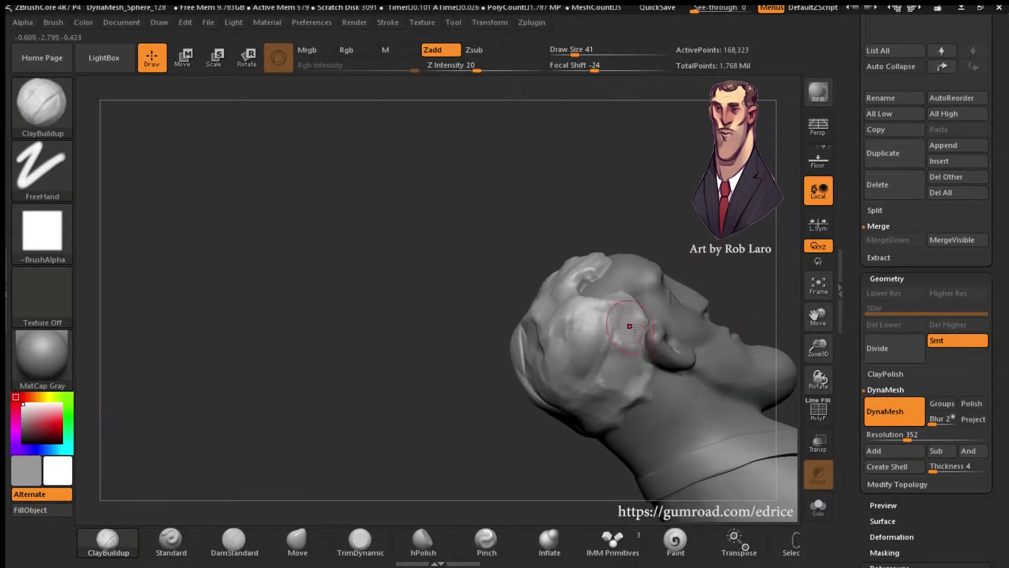
left_click_drag(630, 370, 630, 299)
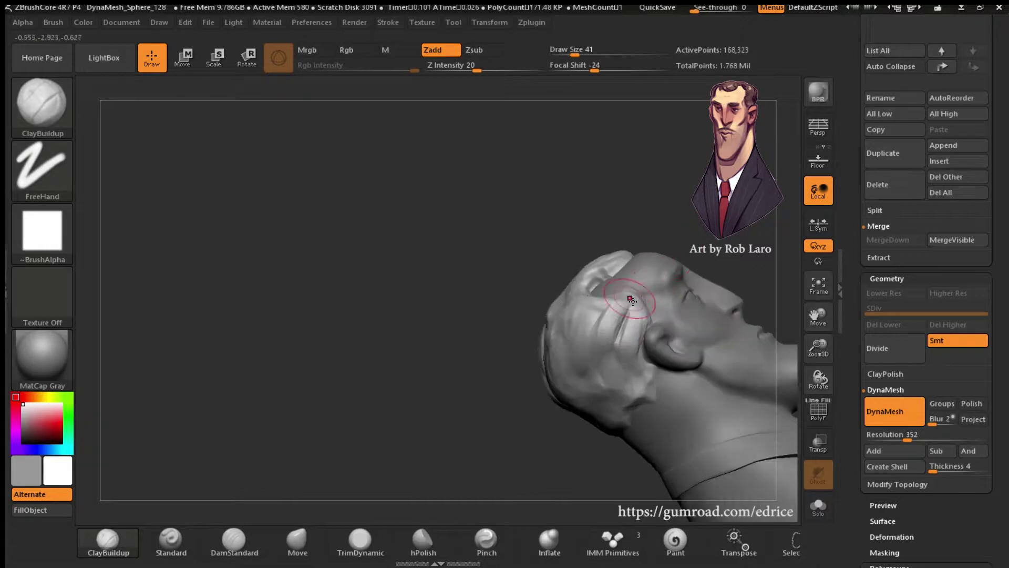
mouse_move(630, 459)
left_mouse_down()
mouse_move(618, 353)
mouse_move(578, 306)
left_mouse_up()
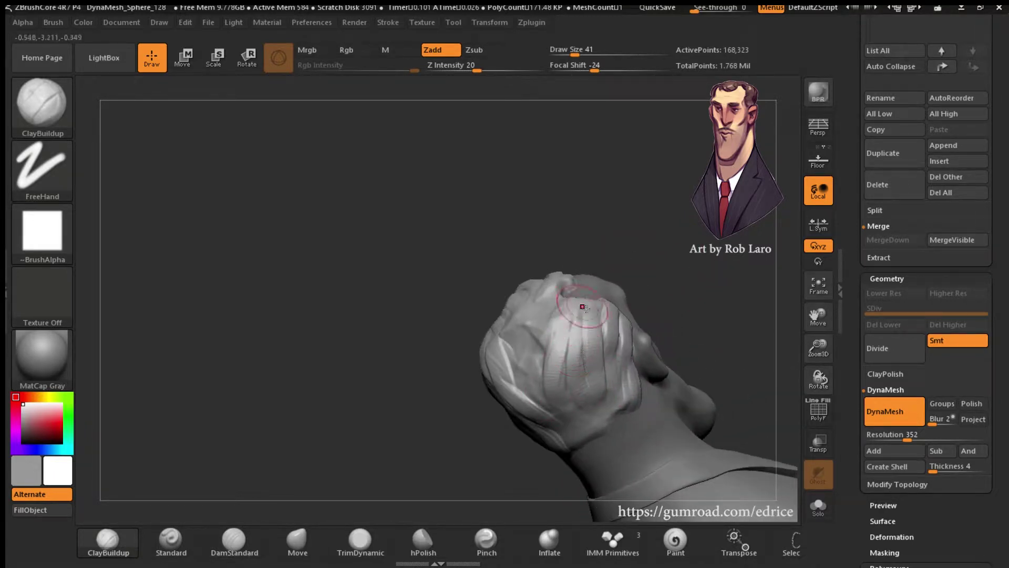
mouse_move(711, 289)
left_mouse_down()
mouse_move(525, 341)
mouse_move(518, 347)
mouse_move(529, 364)
left_mouse_up()
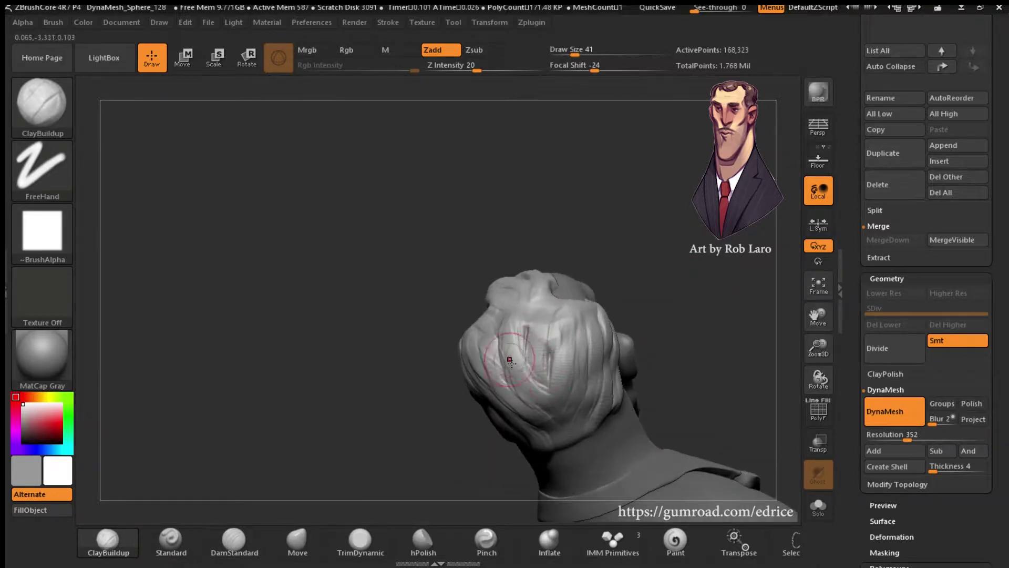
left_click_drag(656, 300, 573, 328)
left_click_drag(664, 318, 582, 477)
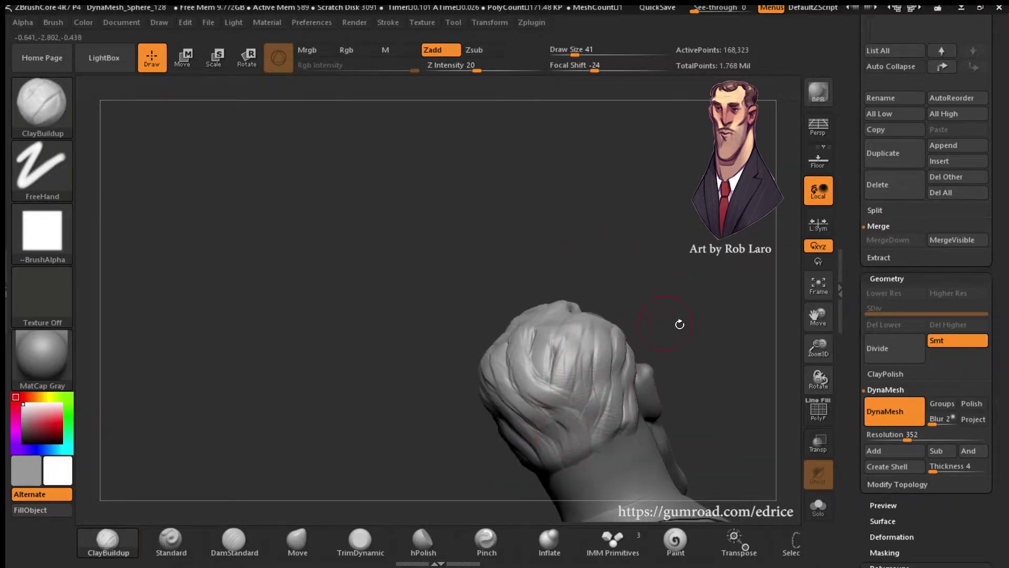
- Sculpt flowing locks through the front tuft and over the crown and side hair with ClayBuildup
left_click_drag(678, 322, 581, 341)
left_click_drag(730, 266, 587, 297)
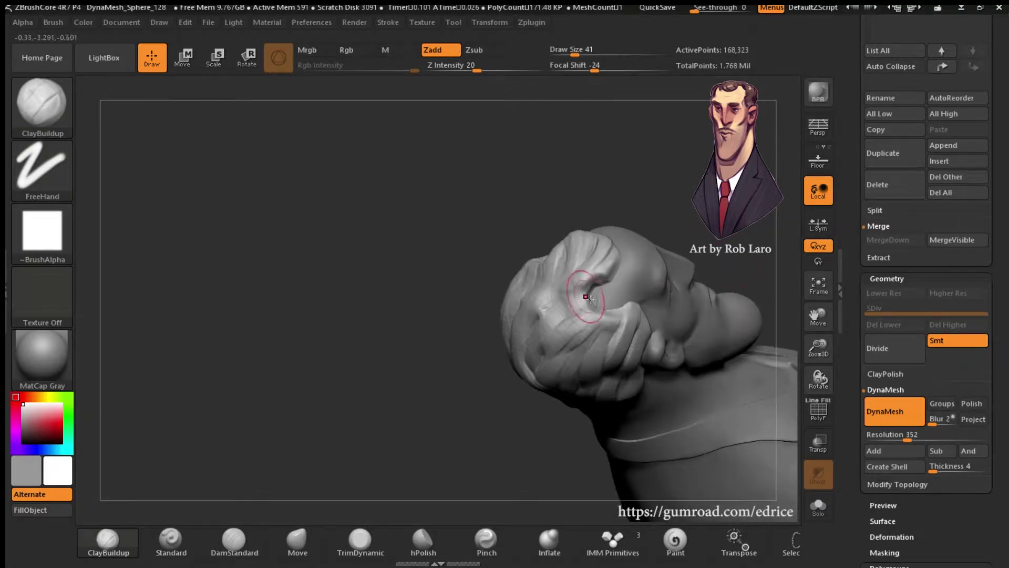
mouse_move(694, 213)
left_mouse_down()
mouse_move(643, 291)
mouse_move(667, 259)
left_mouse_up()
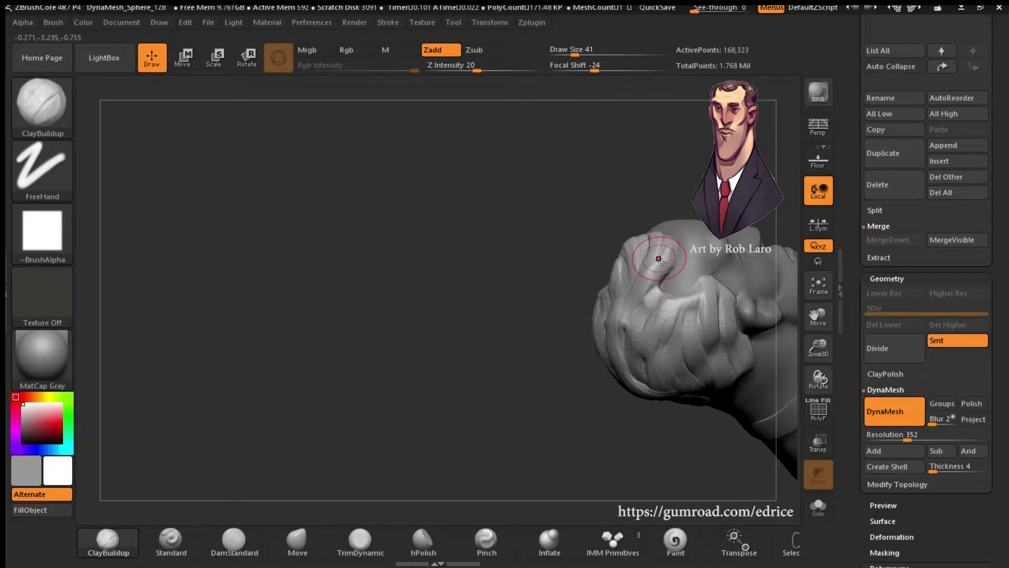
left_click_drag(812, 339, 676, 209)
mouse_move(704, 157)
left_mouse_down()
mouse_move(612, 239)
mouse_move(560, 364)
left_mouse_up()
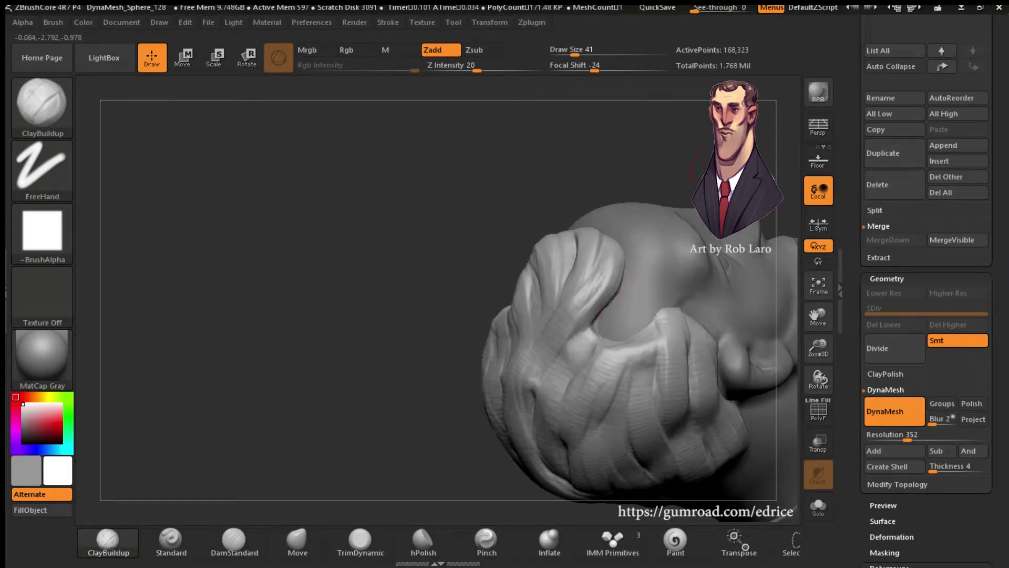
mouse_move(693, 168)
left_mouse_down()
mouse_move(480, 338)
mouse_move(522, 343)
mouse_move(726, 239)
mouse_move(551, 286)
mouse_move(725, 288)
mouse_move(614, 318)
left_mouse_up()
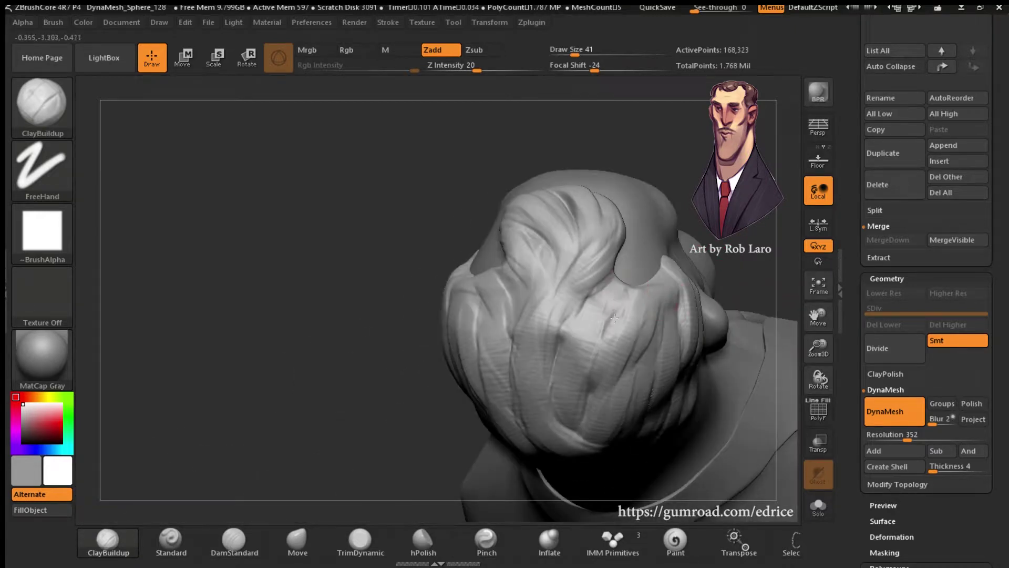
mouse_move(737, 244)
left_mouse_down()
mouse_move(541, 309)
mouse_move(683, 295)
mouse_move(762, 316)
mouse_move(557, 263)
mouse_move(575, 274)
left_mouse_up()
mouse_move(709, 275)
left_mouse_down()
mouse_move(643, 254)
mouse_move(778, 410)
mouse_move(765, 362)
mouse_move(783, 349)
left_mouse_up()
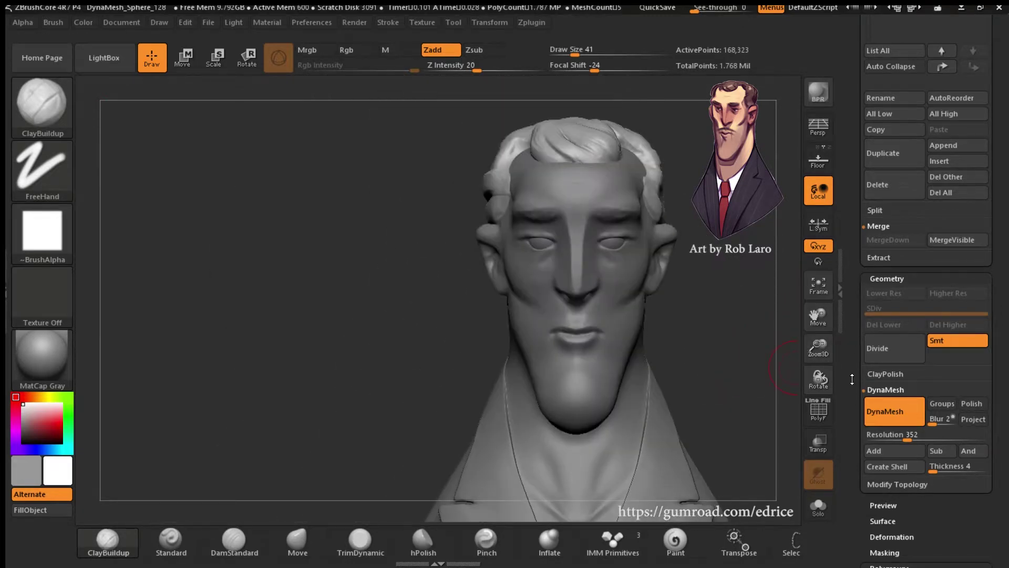
- Smooth the strands on the sides and back of the hair at draw size 56
left_click_drag(588, 226, 637, 210)
left_click_drag(631, 105, 803, 314)
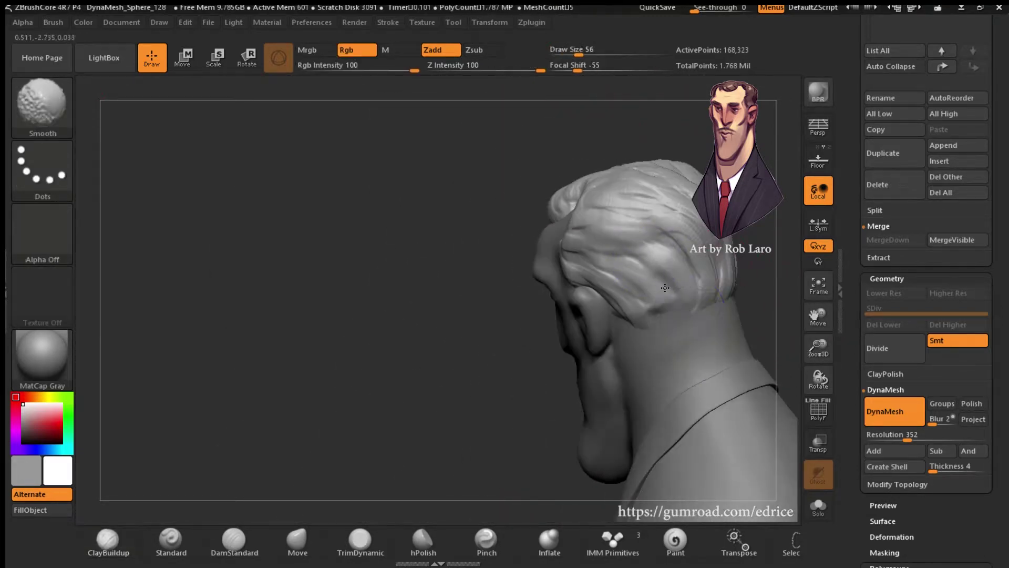
left_click_drag(683, 158, 746, 400)
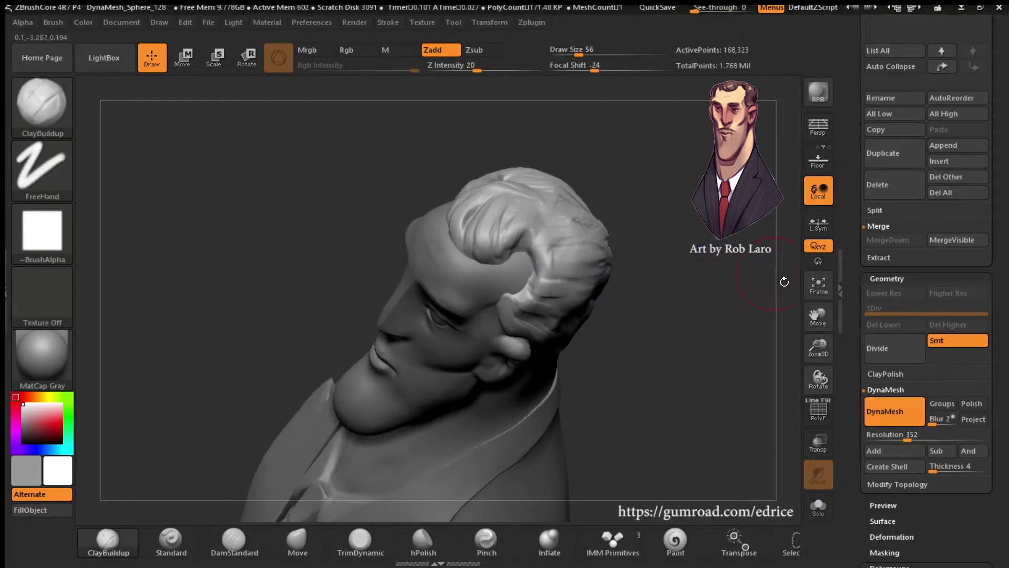
mouse_move(735, 316)
left_mouse_down()
mouse_move(736, 428)
mouse_move(776, 248)
mouse_move(770, 484)
mouse_move(594, 286)
mouse_move(726, 308)
mouse_move(676, 236)
left_mouse_up()
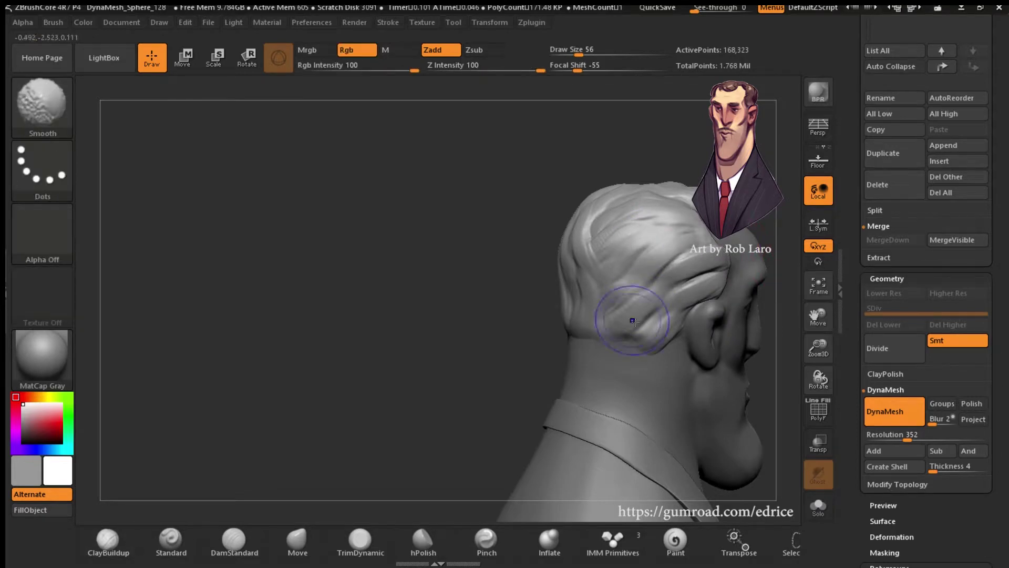
mouse_move(698, 316)
left_mouse_down()
mouse_move(738, 254)
mouse_move(642, 203)
mouse_move(719, 378)
mouse_move(752, 354)
left_mouse_up()
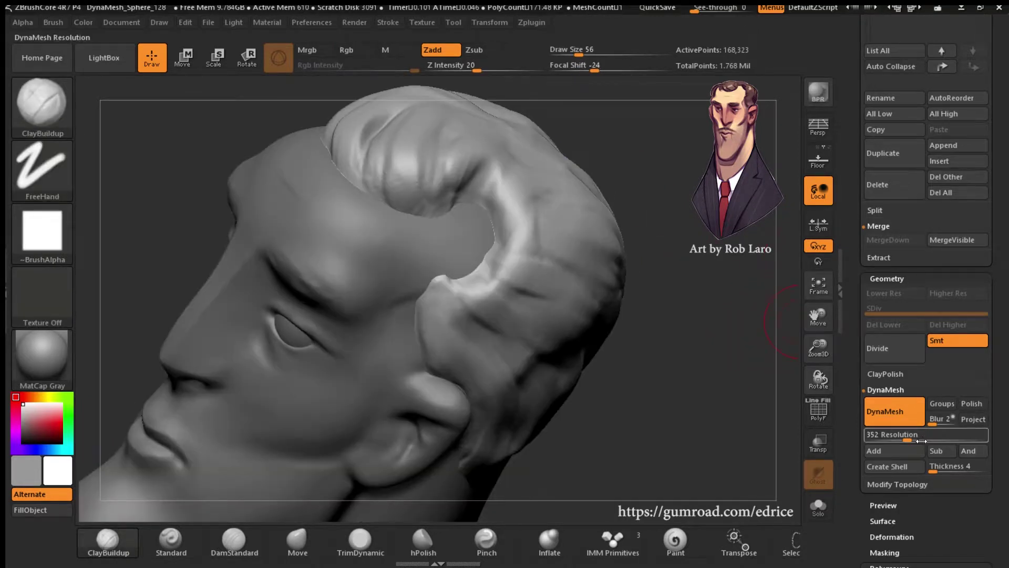
- Raise the hair's DynaMesh resolution to 560 and remesh it
left_click_drag(907, 435, 931, 435)
left_click_drag(788, 406, 671, 456, "ctrl")
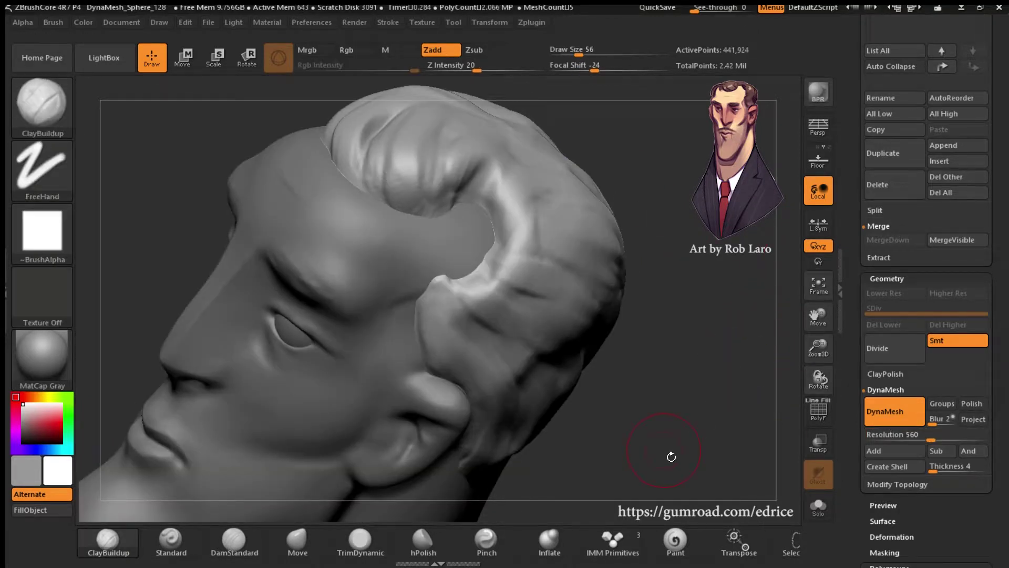
left_click(818, 294)
mouse_move(818, 378)
left_mouse_down()
mouse_move(830, 374)
mouse_move(825, 363)
left_mouse_up()
left_click_drag(817, 316, 843, 436)
- Build a loose lock hanging from the front tuft onto the forehead with ClayBuildup at draw size 31
left_click(53, 108)
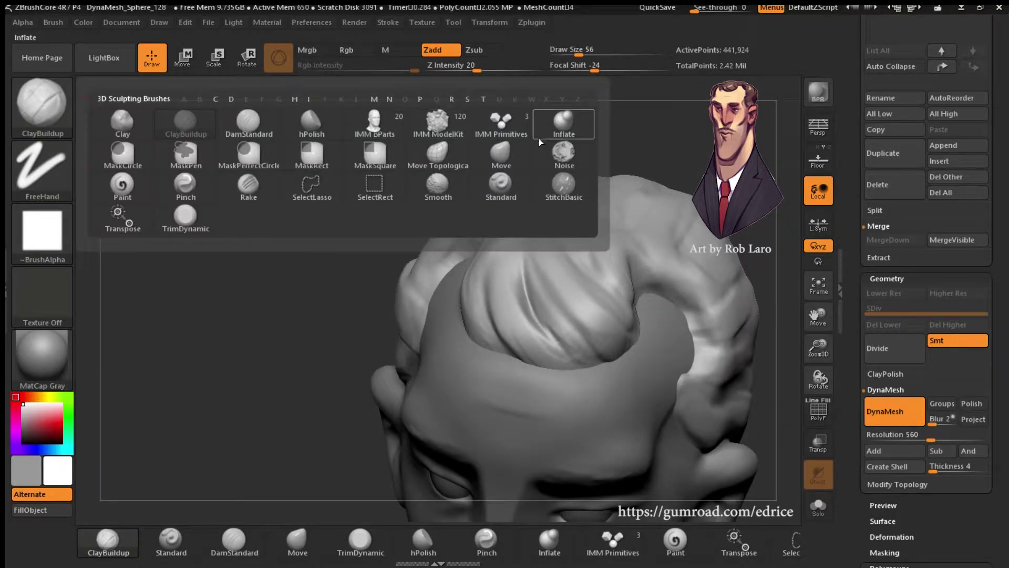
left_click(254, 128)
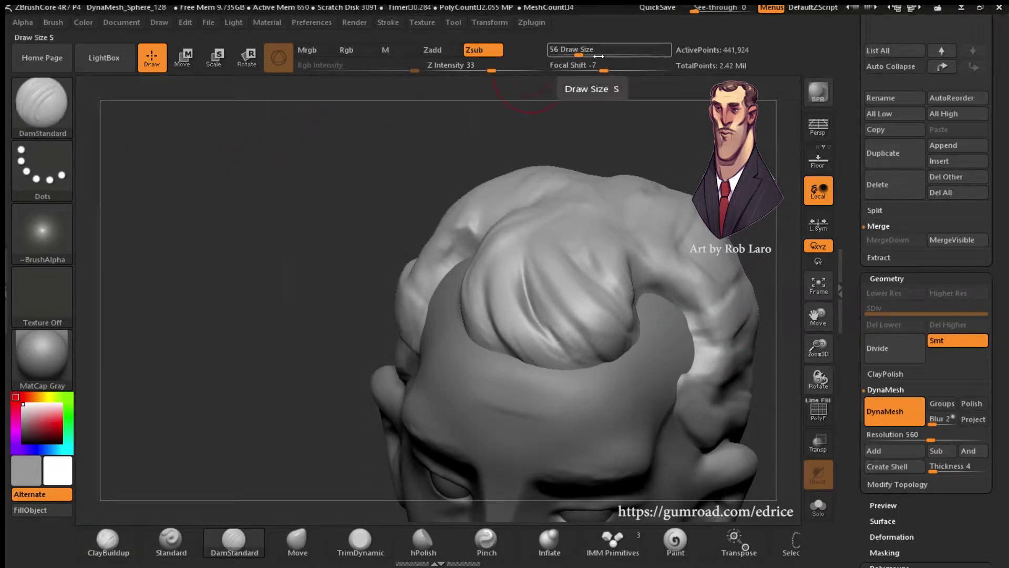
left_click_drag(598, 56, 573, 53)
mouse_move(620, 136)
left_mouse_down()
mouse_move(642, 165)
mouse_move(636, 210)
left_mouse_up()
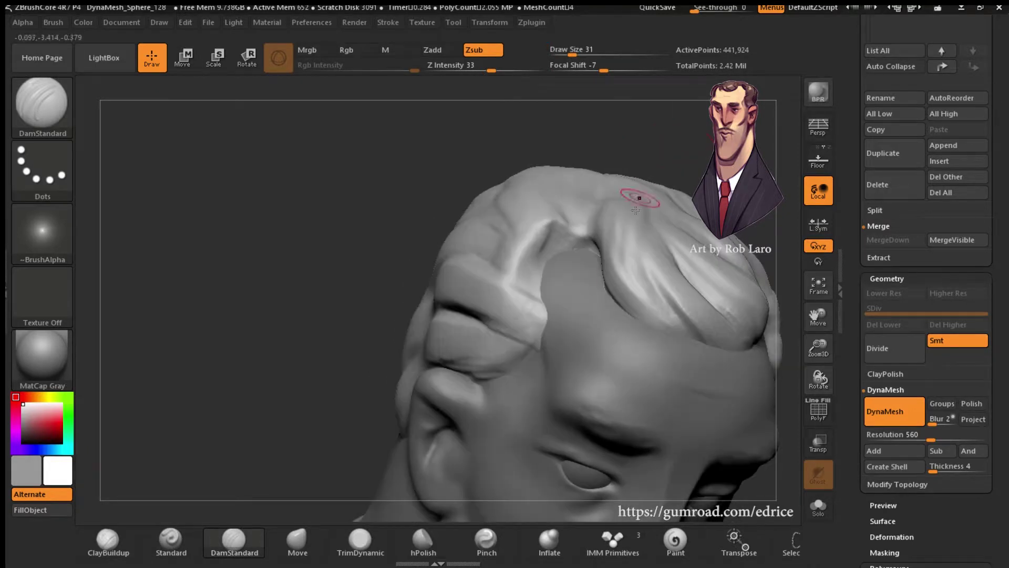
left_click(185, 122)
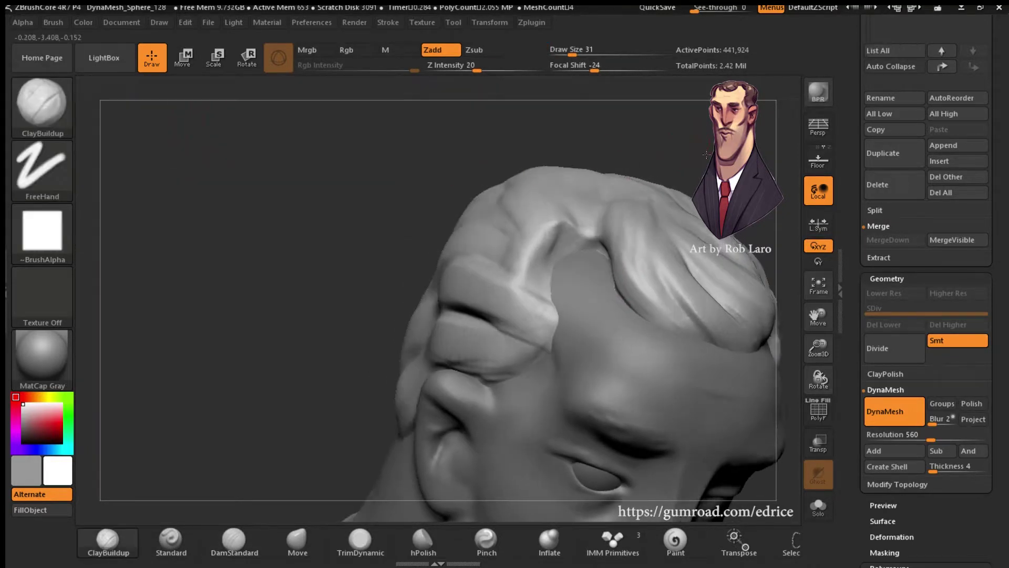
left_click_drag(632, 268, 674, 310)
key("shift")
left_click_drag(834, 345, 758, 274)
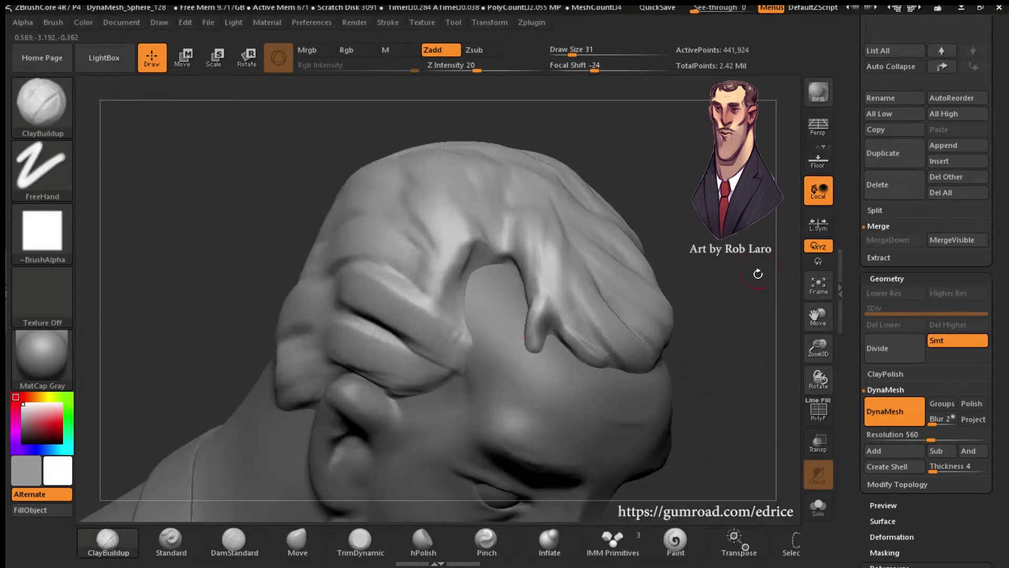
right_click_drag(538, 313, 522, 256)
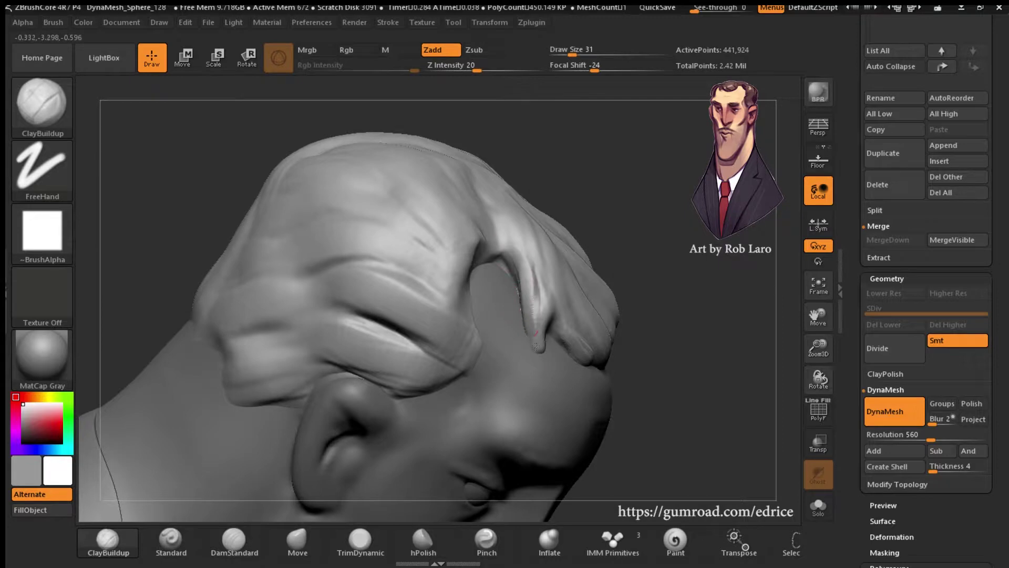
mouse_move(535, 346)
right_mouse_down()
mouse_move(473, 294)
mouse_move(365, 166)
right_mouse_up()
- Carve a sharp crease between the loose lock and the front tuft with DamStandard at draw size 44
key("b")
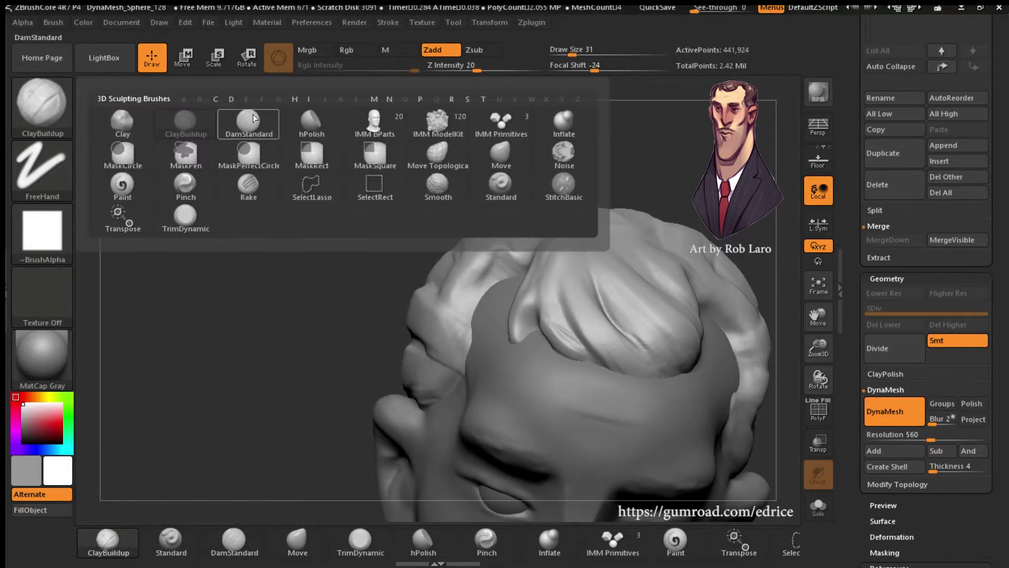
key("d")
key("s")
right_click_drag(619, 153, 560, 270)
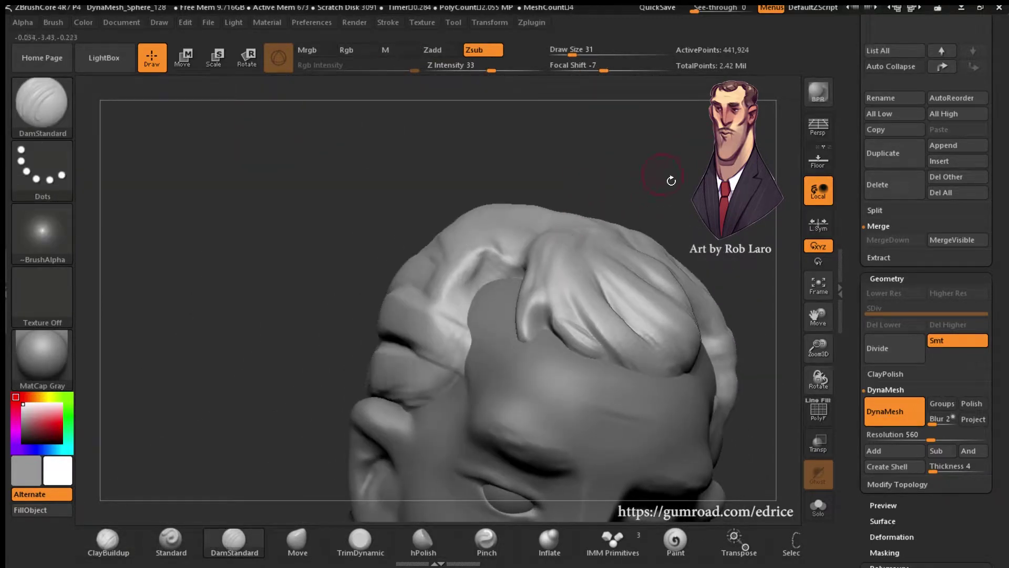
mouse_move(671, 180)
right_mouse_down()
mouse_move(541, 284)
mouse_move(543, 303)
right_mouse_up()
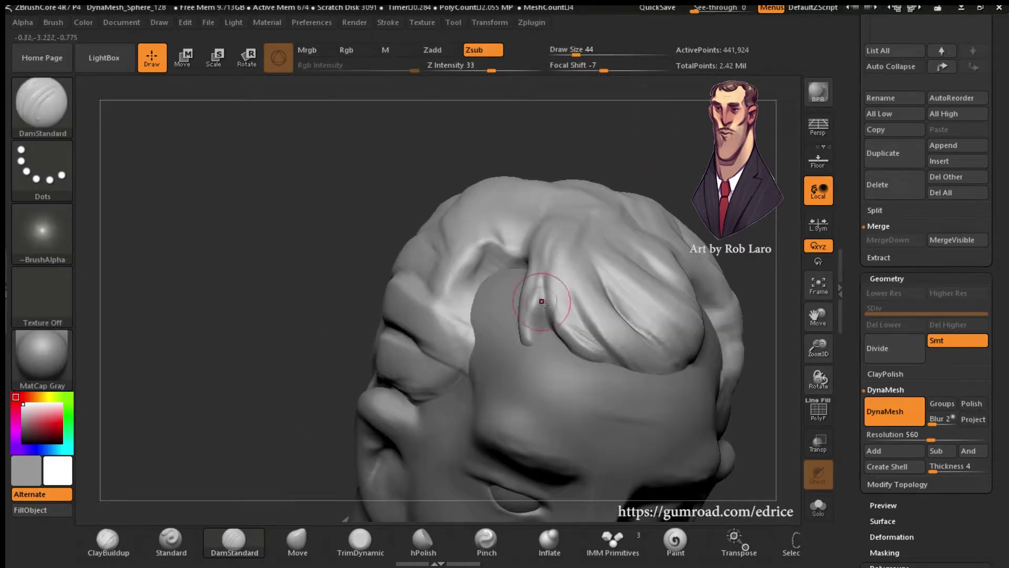
mouse_move(543, 303)
left_mouse_down()
mouse_move(529, 338)
mouse_move(548, 358)
left_mouse_up()
left_click_drag(541, 285, 553, 328)
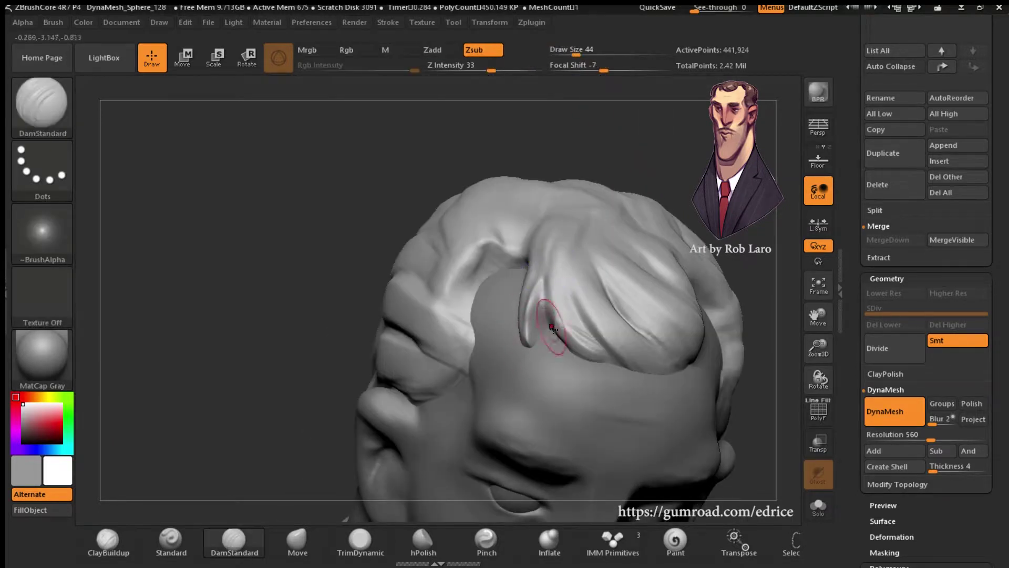
right_click_drag(608, 349, 591, 253)
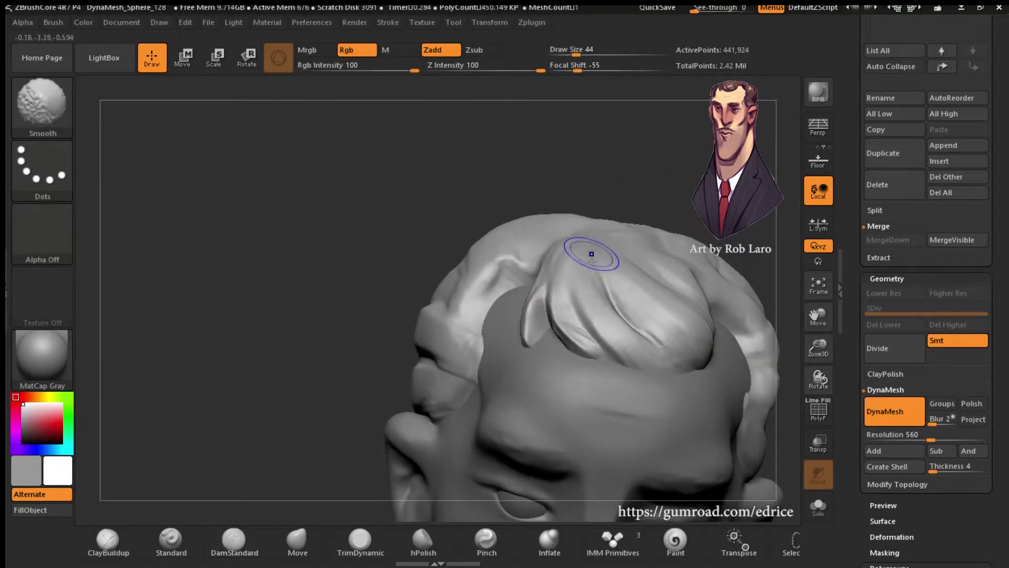
- Carve sharp grooves between the front tuft's locks down to the hairline with DamStandard
left_click_drag(808, 318, 786, 299)
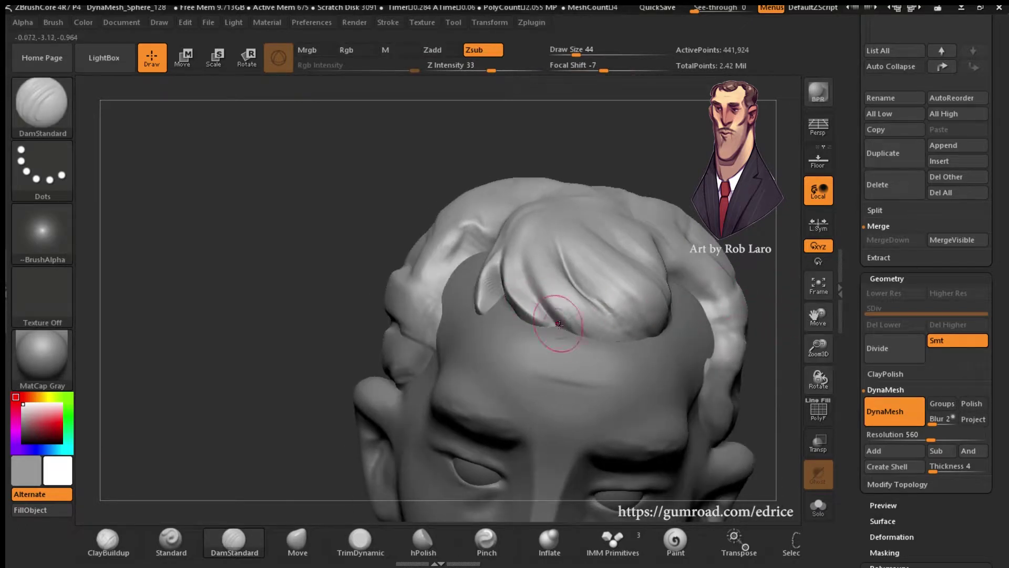
left_click_drag(559, 325, 527, 313)
right_click_drag(513, 248, 532, 234)
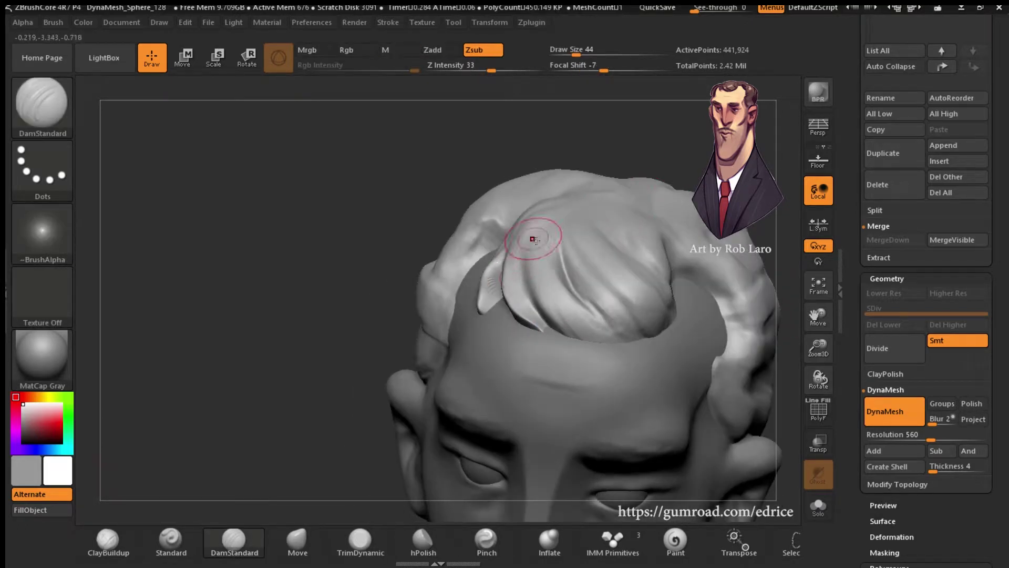
mouse_move(818, 315)
left_mouse_down()
mouse_move(806, 306)
mouse_move(832, 307)
left_mouse_up()
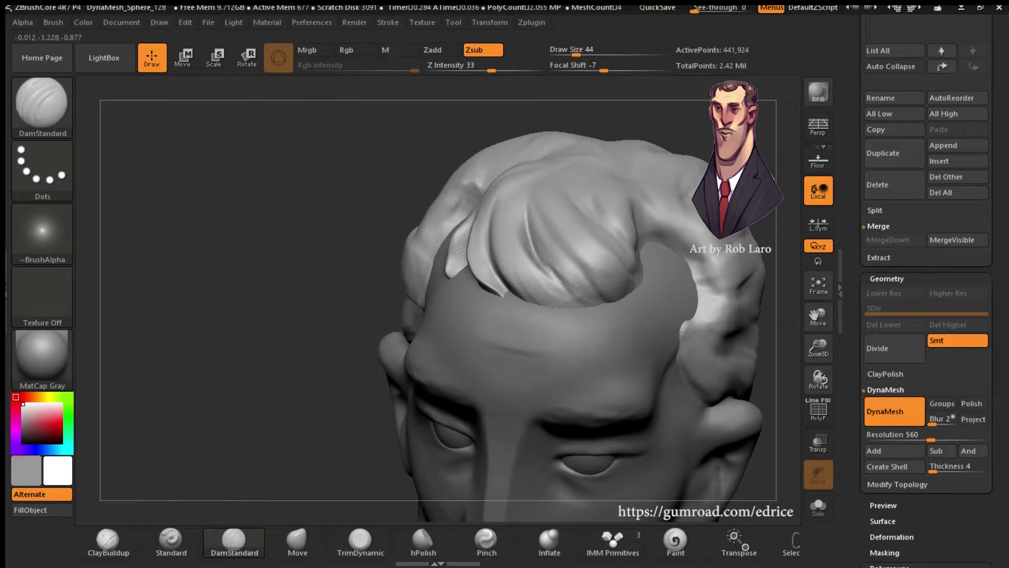
left_click_drag(536, 253, 563, 294)
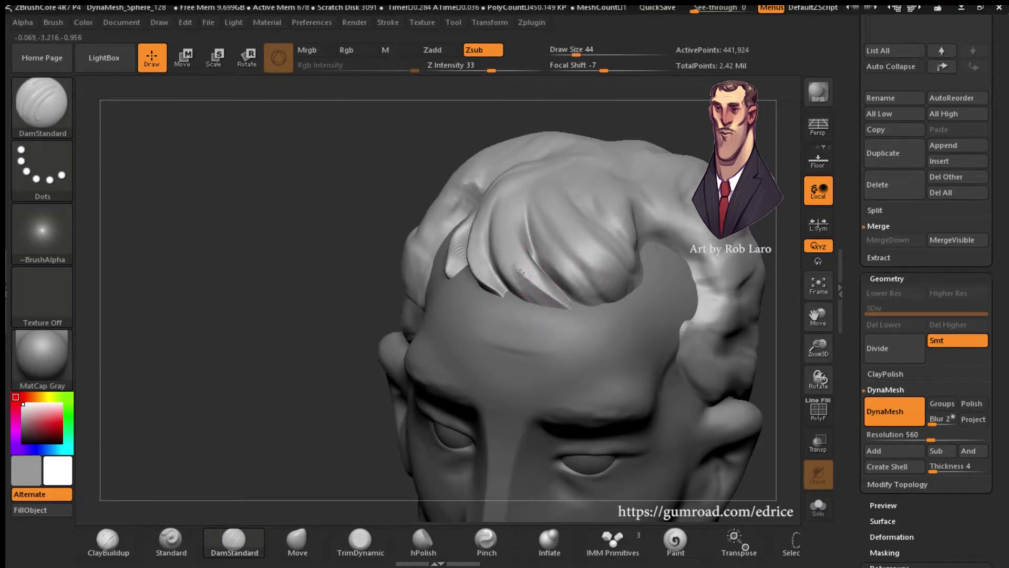
right_click_drag(597, 304, 525, 248)
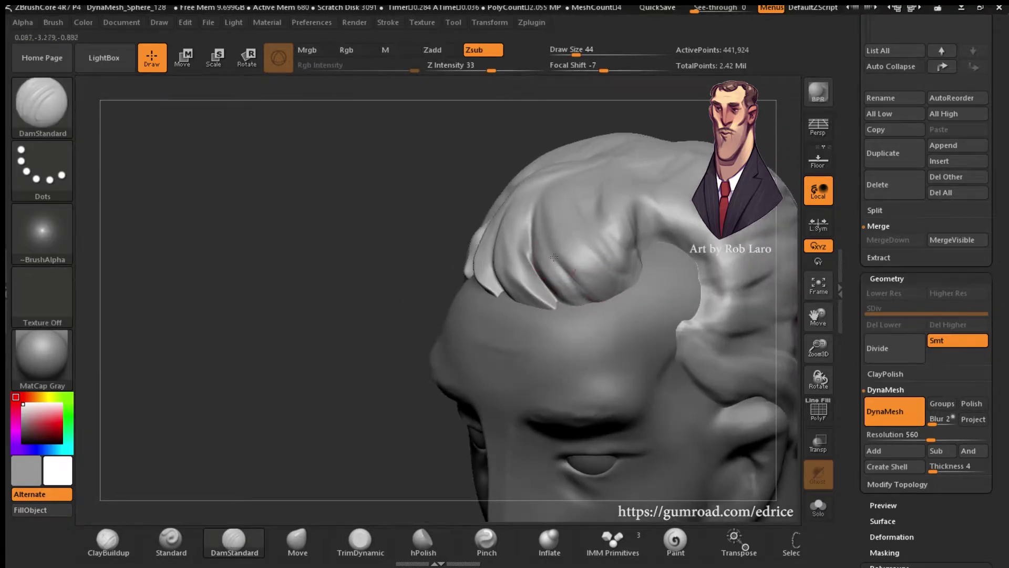
left_click_drag(552, 243, 583, 297)
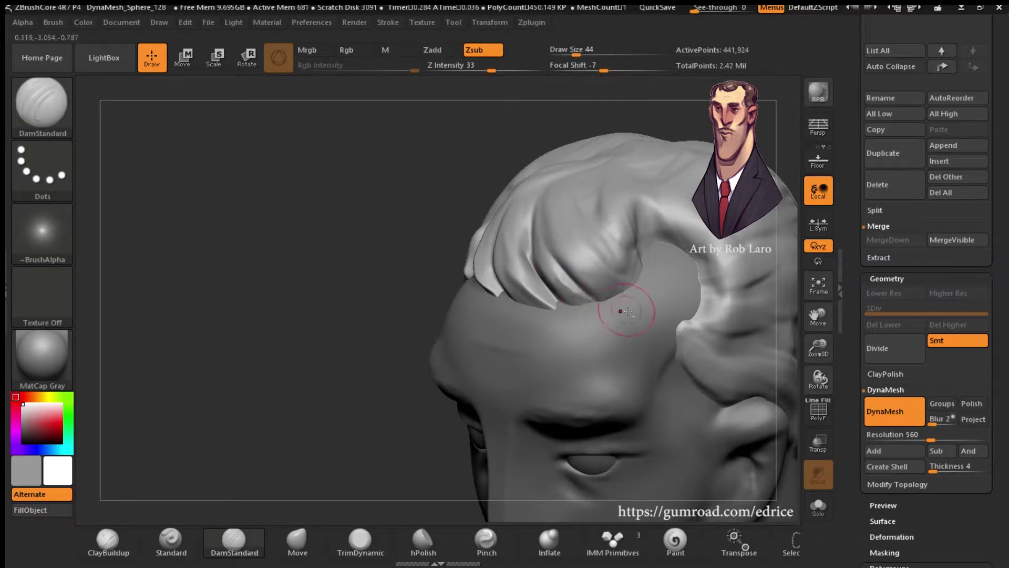
right_click_drag(566, 280, 462, 291)
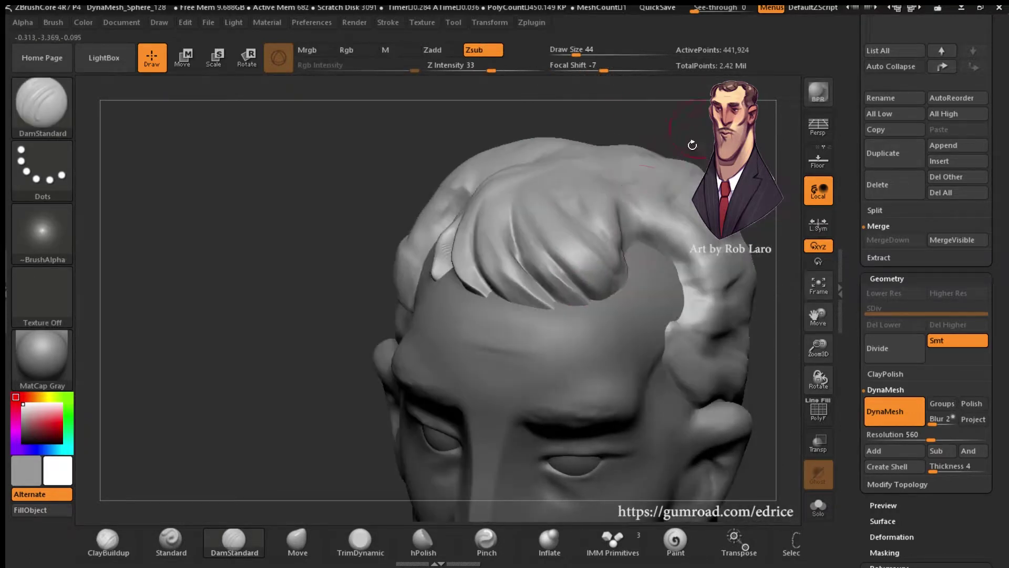
- Expand the Lazy Mouse stroke settings and carve sharp grooves at the front tuft's inner end beside the temple recess with DamStandard
left_click(816, 286)
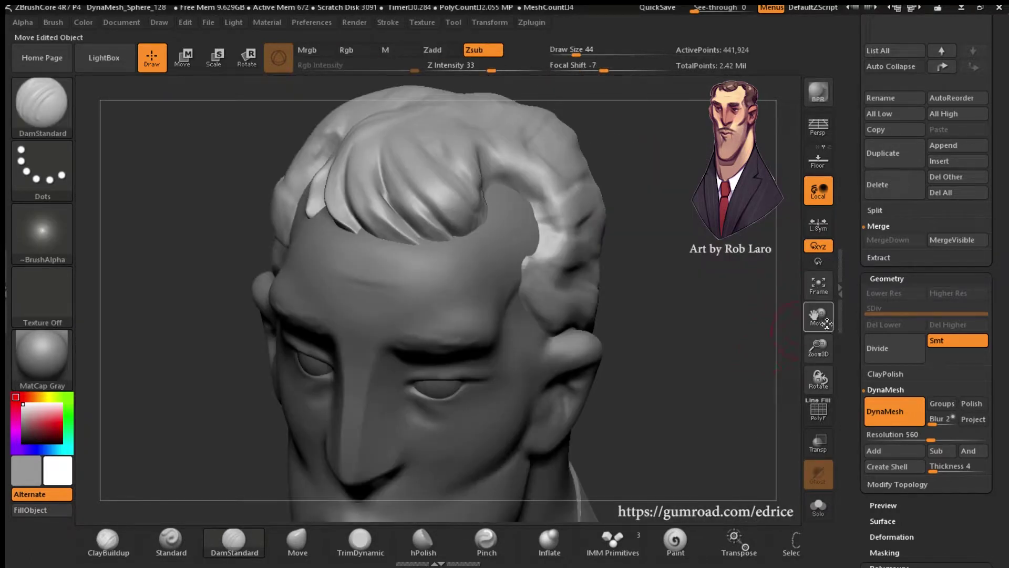
right_click_drag(808, 311, 578, 173)
left_click(388, 22)
left_click(421, 255)
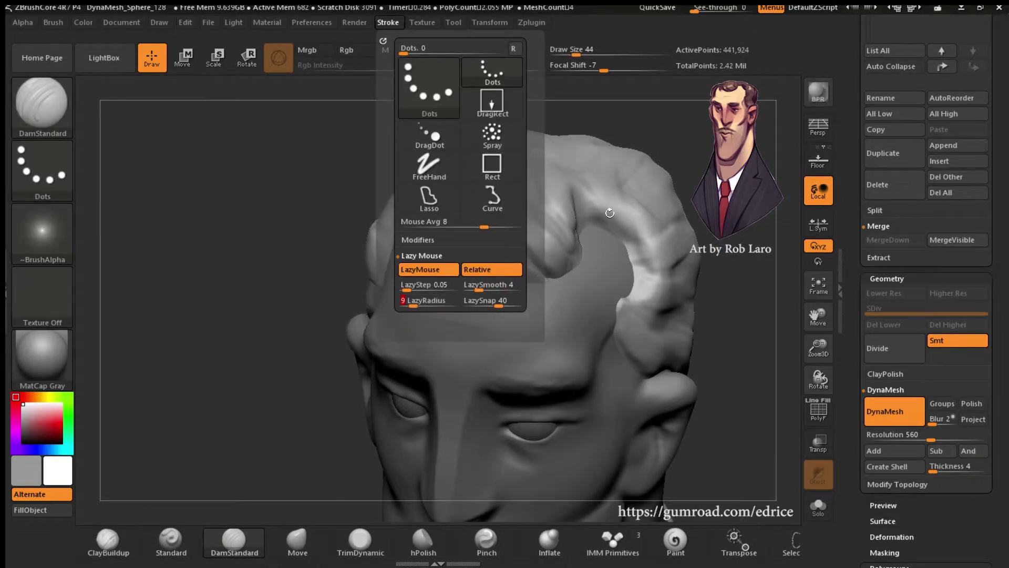
mouse_move(578, 263)
right_mouse_down()
mouse_move(684, 315)
mouse_move(819, 323)
right_mouse_up()
right_click_drag(605, 203, 608, 259)
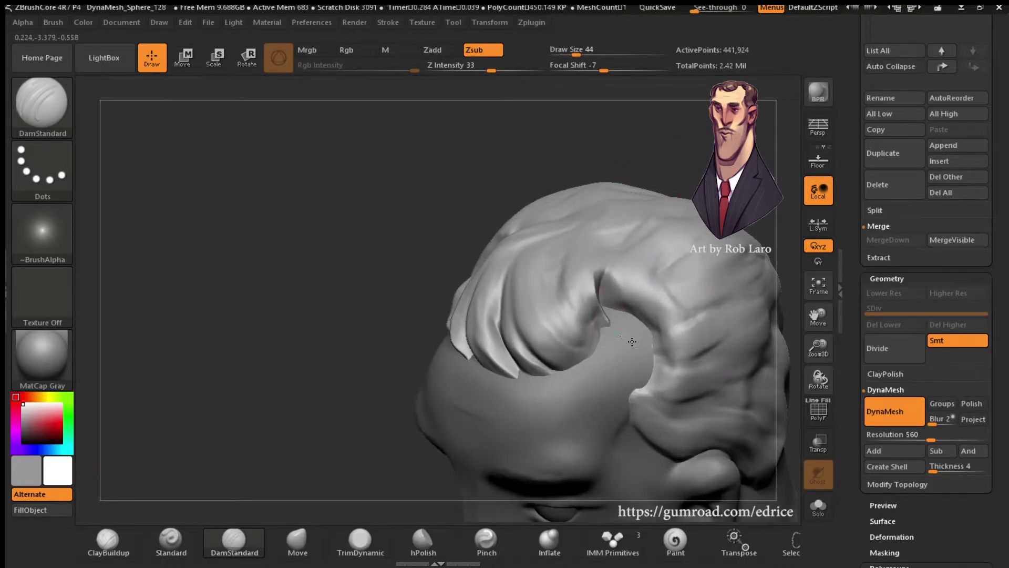
right_click_drag(615, 342, 561, 255)
mouse_move(563, 256)
left_mouse_down()
mouse_move(561, 319)
mouse_move(559, 294)
mouse_move(619, 339)
left_mouse_up()
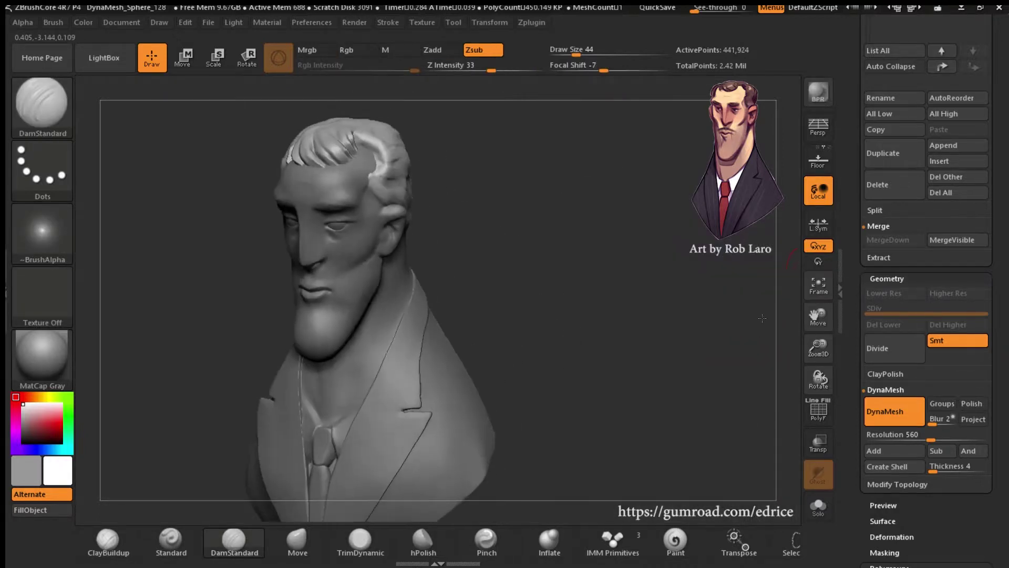
- Carve DamStandard grooves sweeping back from the left temple hairline, separating the side hair into distinct locks
left_click_drag(762, 318, 725, 321)
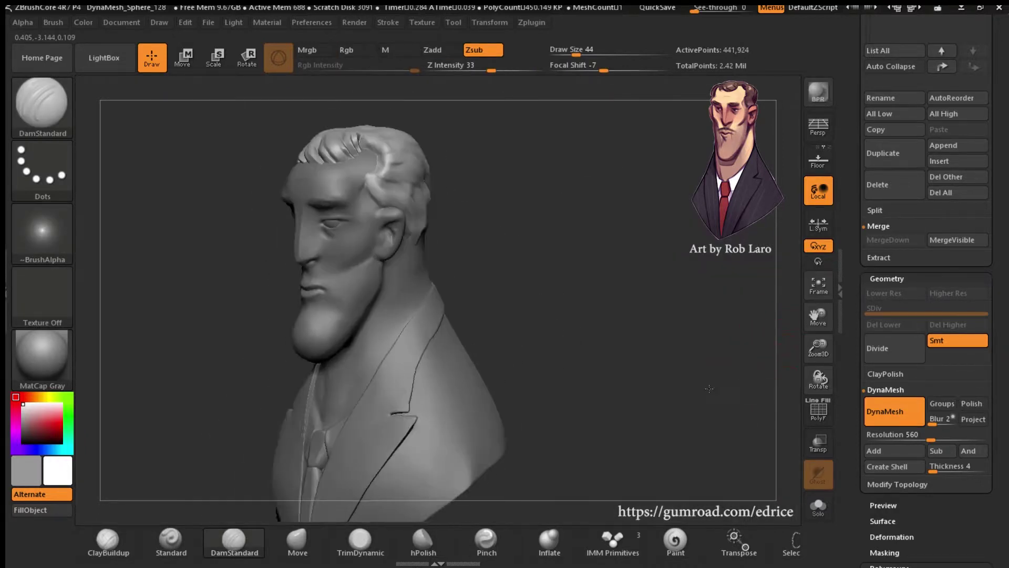
left_click_drag(818, 346, 818, 368)
mouse_move(817, 315)
left_mouse_down()
mouse_move(766, 409)
mouse_move(736, 357)
left_mouse_up()
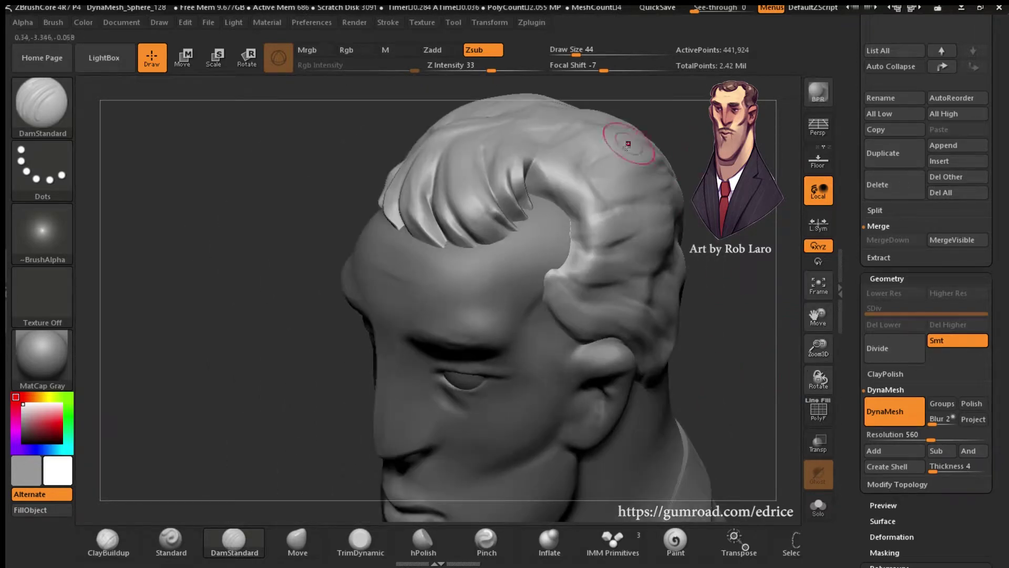
left_click_drag(711, 136, 683, 150)
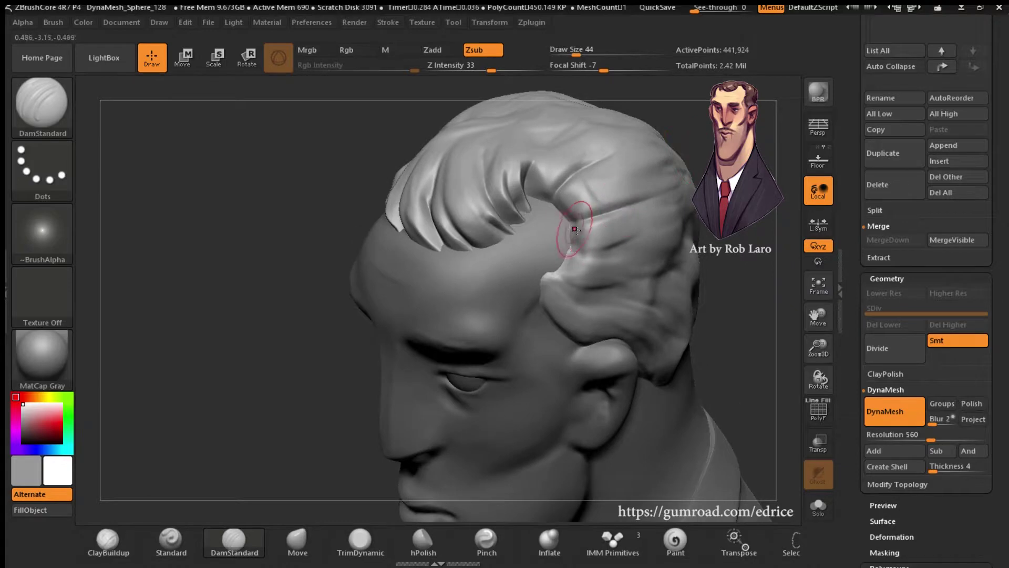
mouse_move(642, 236)
left_mouse_down()
mouse_move(605, 252)
mouse_move(552, 247)
left_mouse_up()
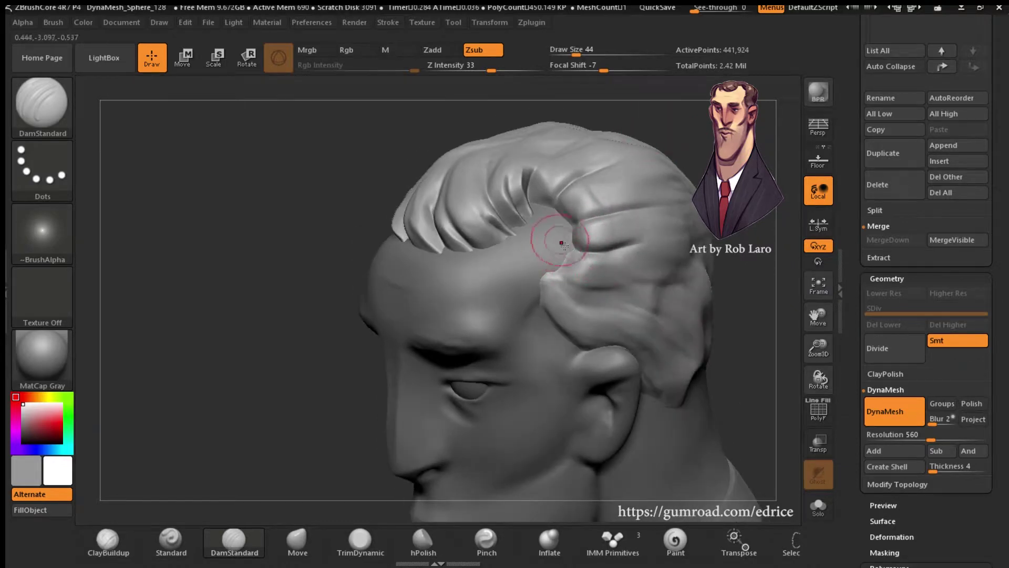
mouse_move(605, 268)
left_mouse_down()
mouse_move(543, 289)
mouse_move(562, 321)
left_mouse_up()
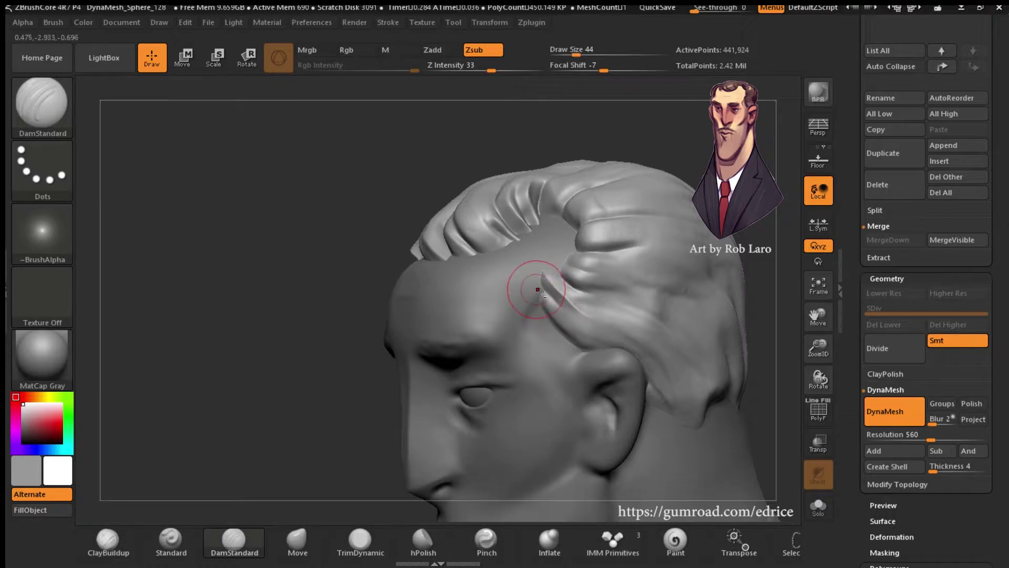
- Sharpen the locks behind the left ear into pointed tips down to the nape with DamStandard
left_click_drag(806, 368, 736, 358)
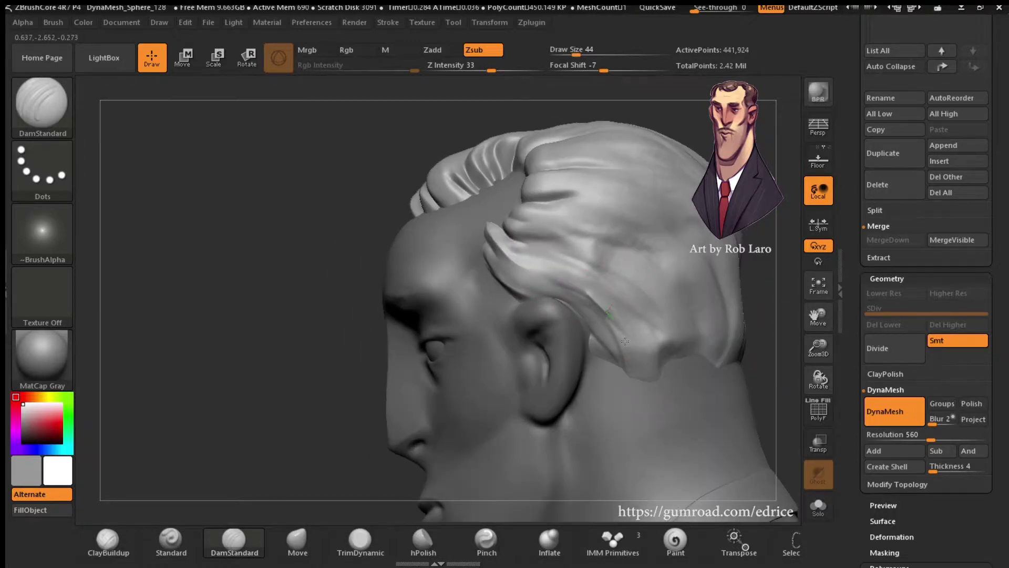
left_click_drag(592, 298, 619, 351)
left_click_drag(783, 367, 650, 375)
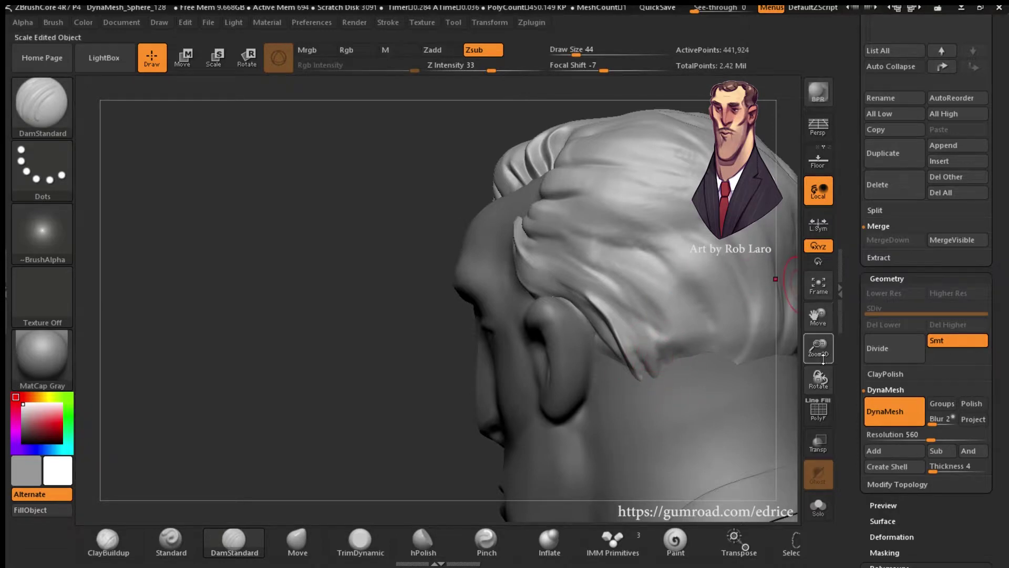
left_click_drag(823, 359, 651, 339)
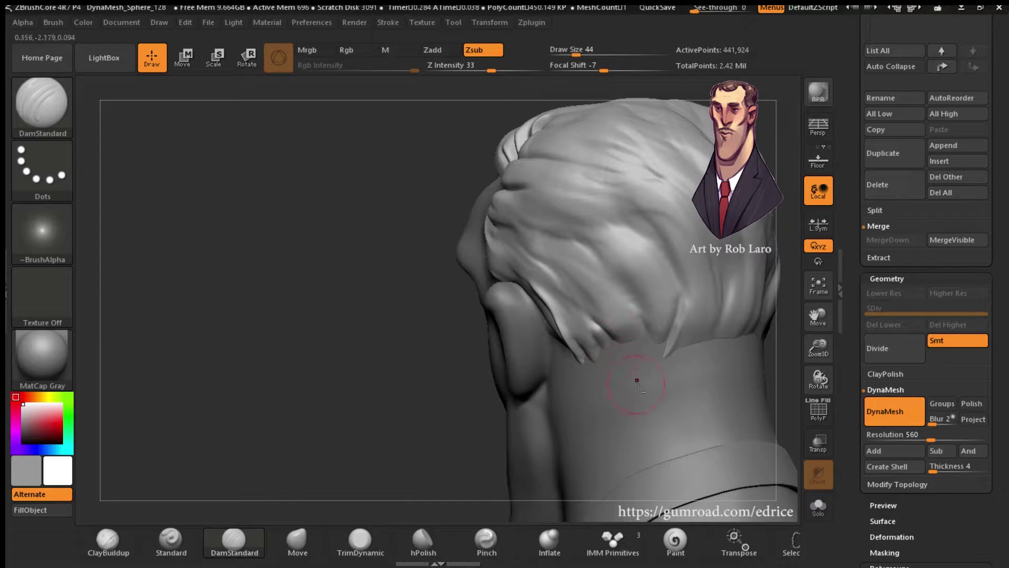
- Carve pointed lock tips along the nape hairline toward the right ear with DamStandard and soften them with Smooth
mouse_move(819, 348)
left_mouse_down()
mouse_move(793, 368)
mouse_move(824, 362)
mouse_move(820, 336)
mouse_move(644, 348)
left_mouse_up()
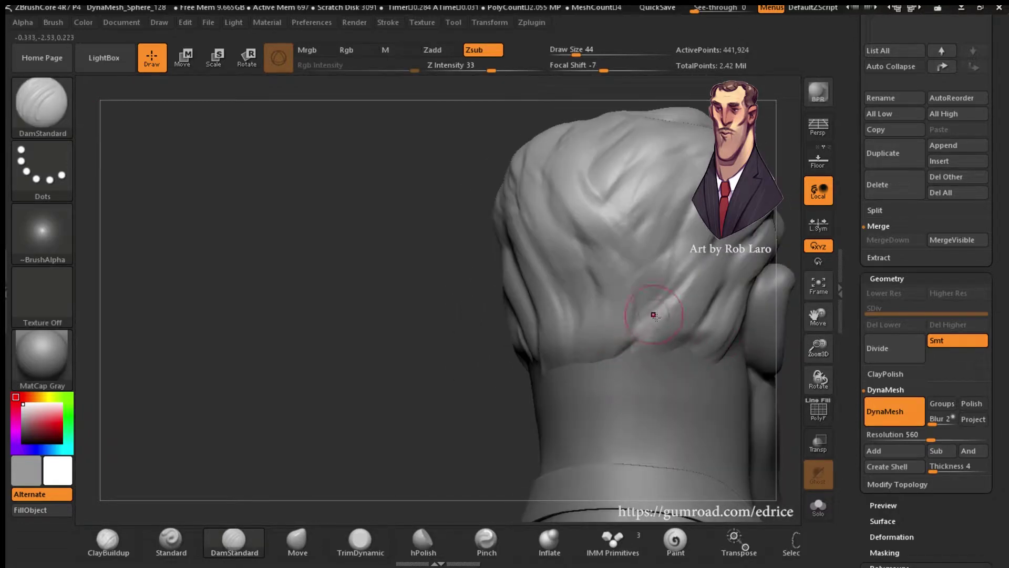
left_click_drag(710, 326, 761, 390)
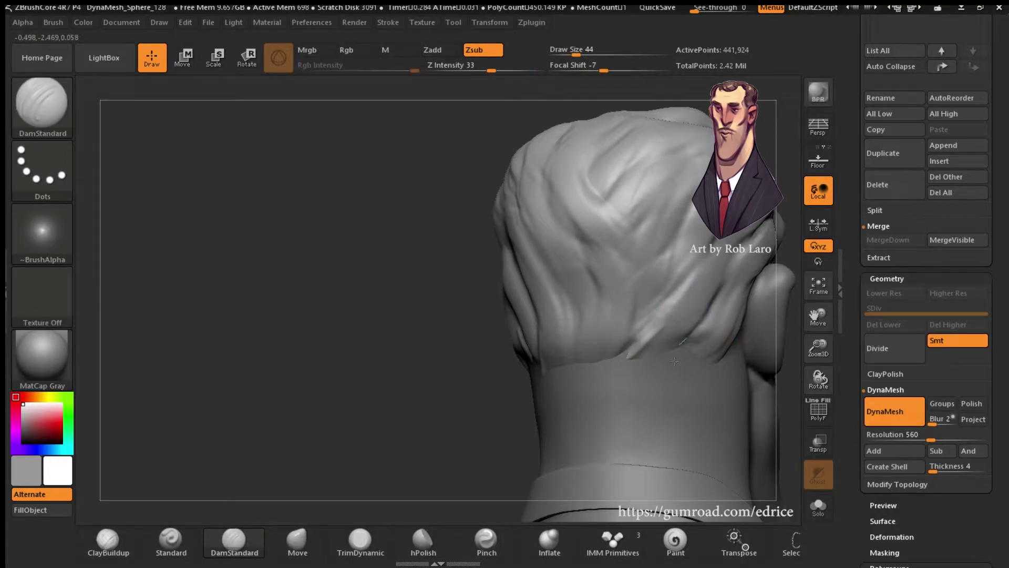
left_click_drag(786, 347, 601, 354)
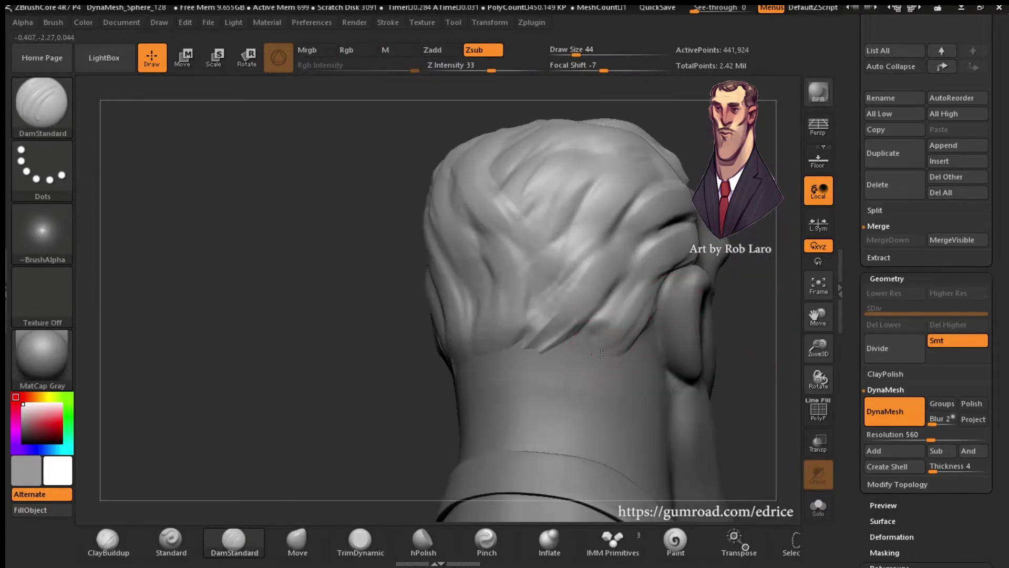
left_click_drag(633, 304, 584, 344)
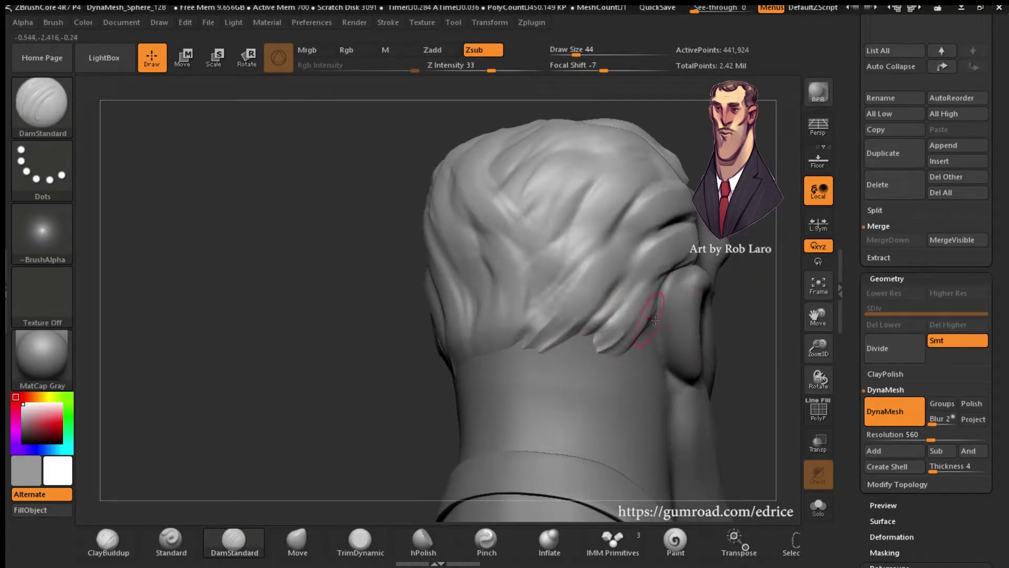
left_click_drag(655, 320, 589, 324)
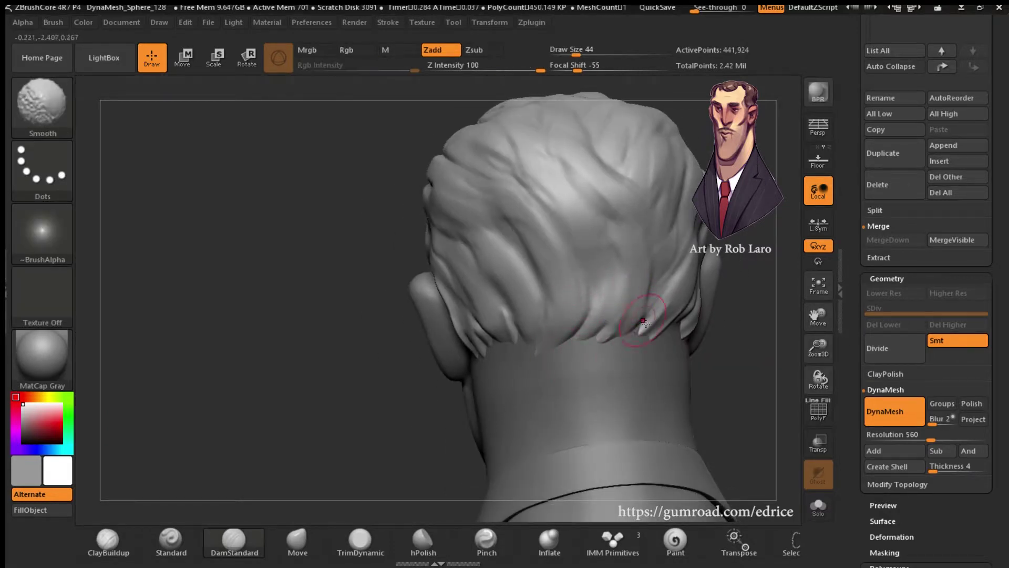
- Deepen the flowing grooves across the back of the head down to the middle of the nape, smoothing between strokes
left_click_drag(778, 320, 608, 259)
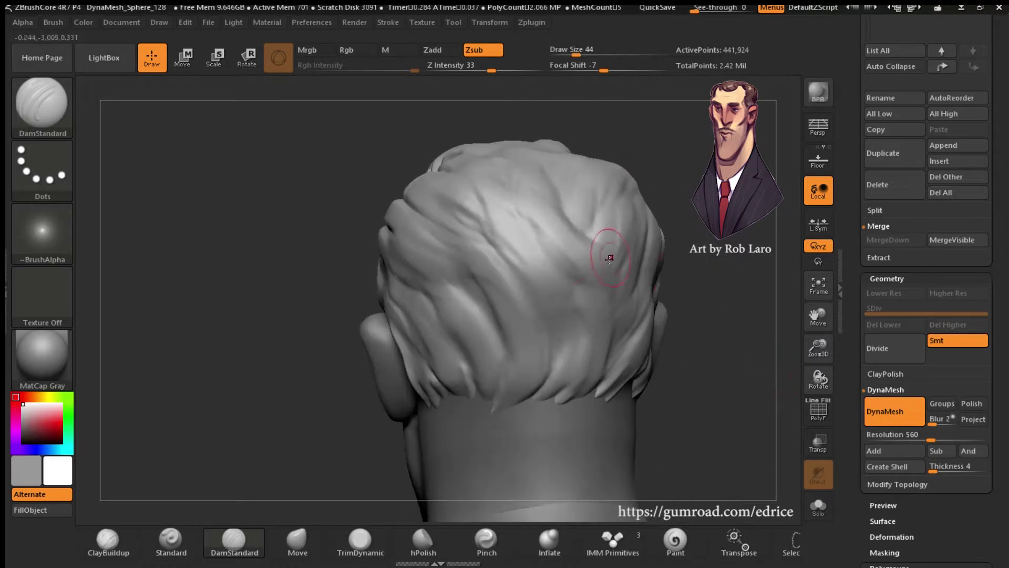
left_click_drag(555, 370, 541, 237)
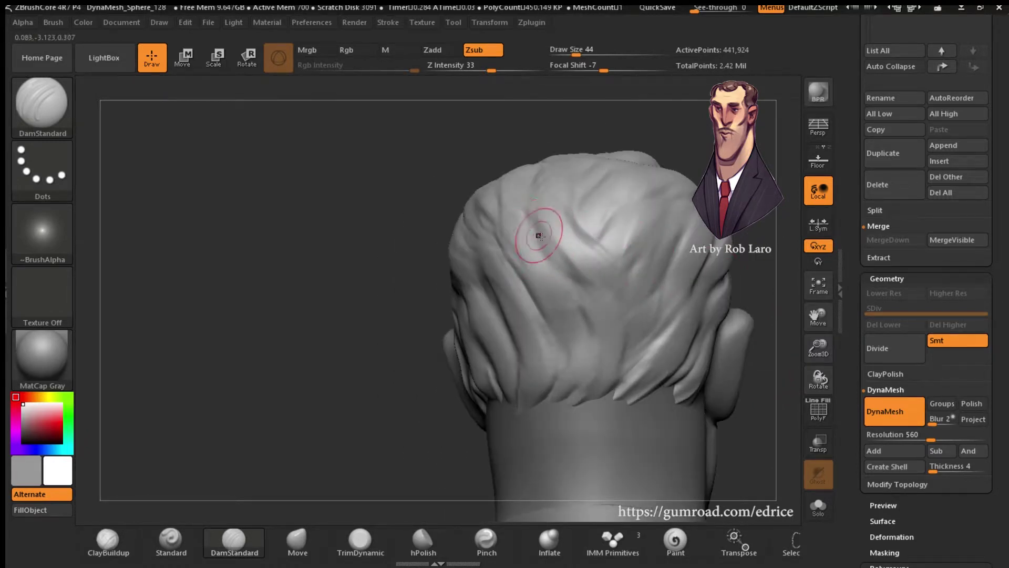
key("shift")
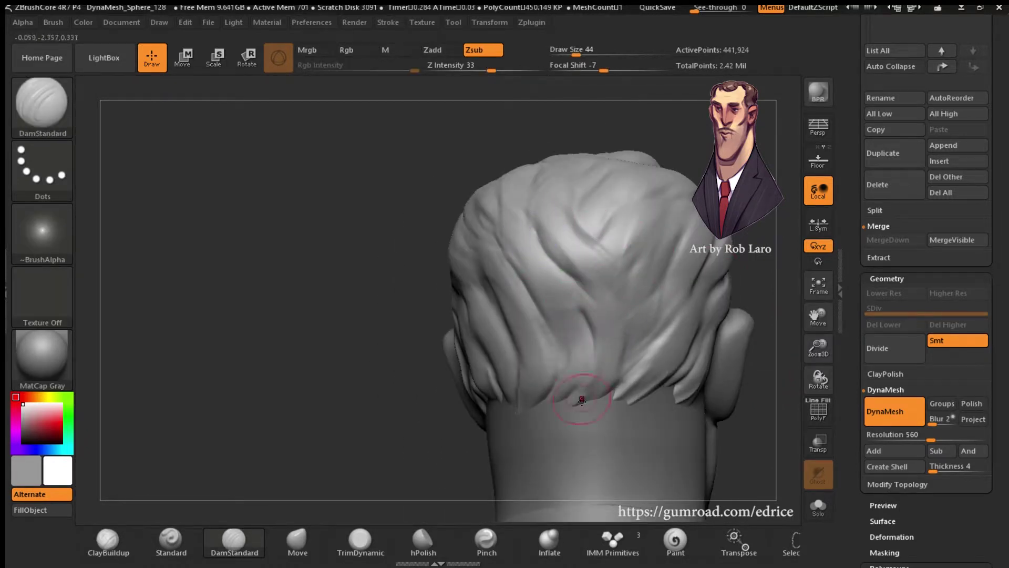
left_click_drag(581, 399, 664, 409)
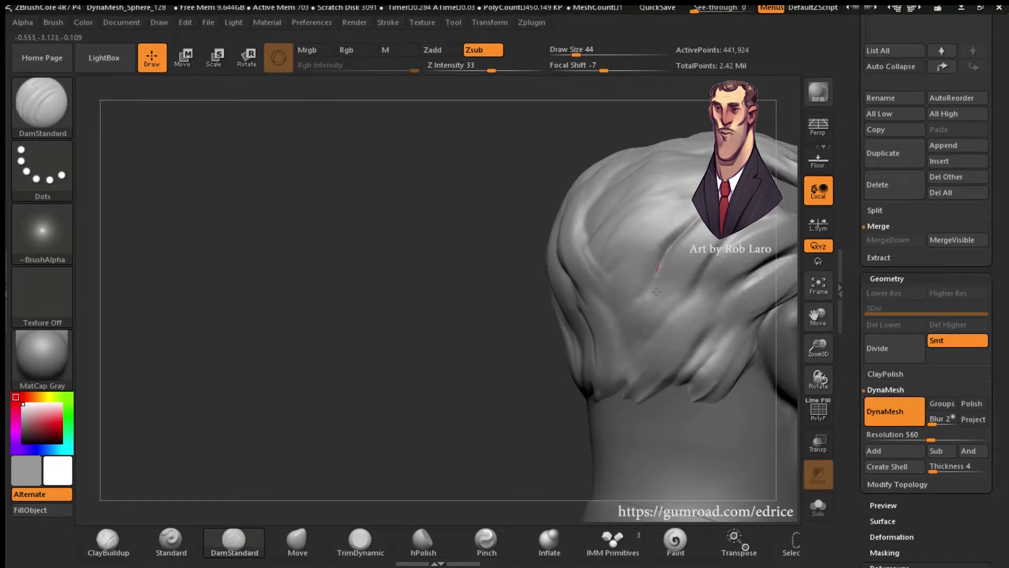
key("shift")
left_click_drag(694, 229, 752, 227)
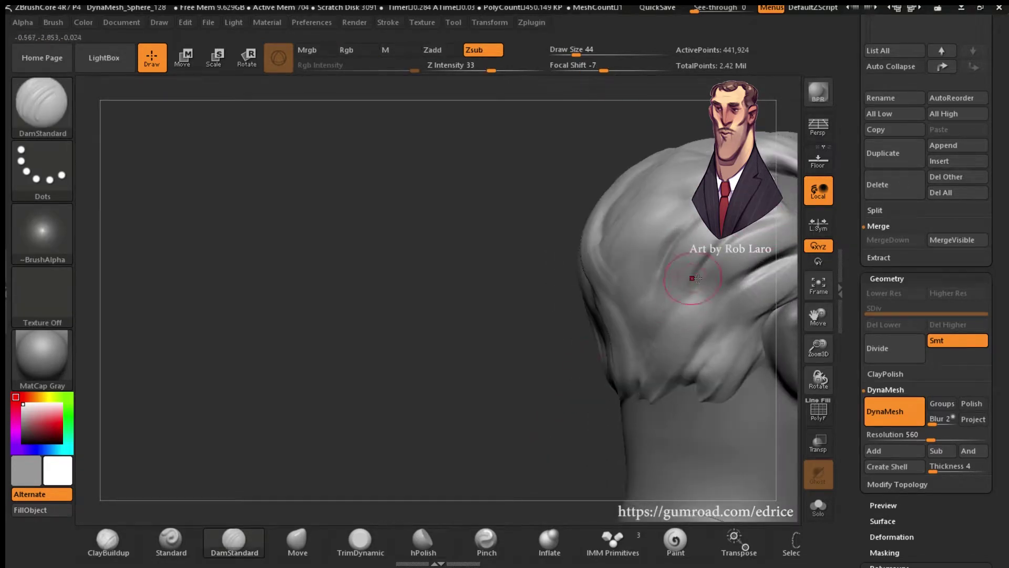
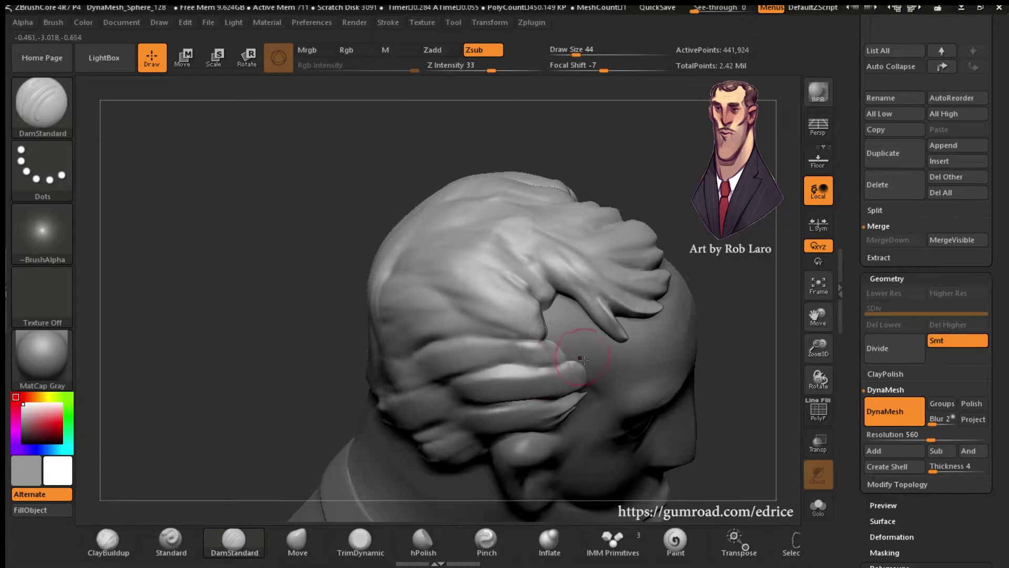
- Carve grooves over the crown and right side leading to the front tuft with DamStandard, smoothing their ends
left_click_drag(737, 290, 762, 283)
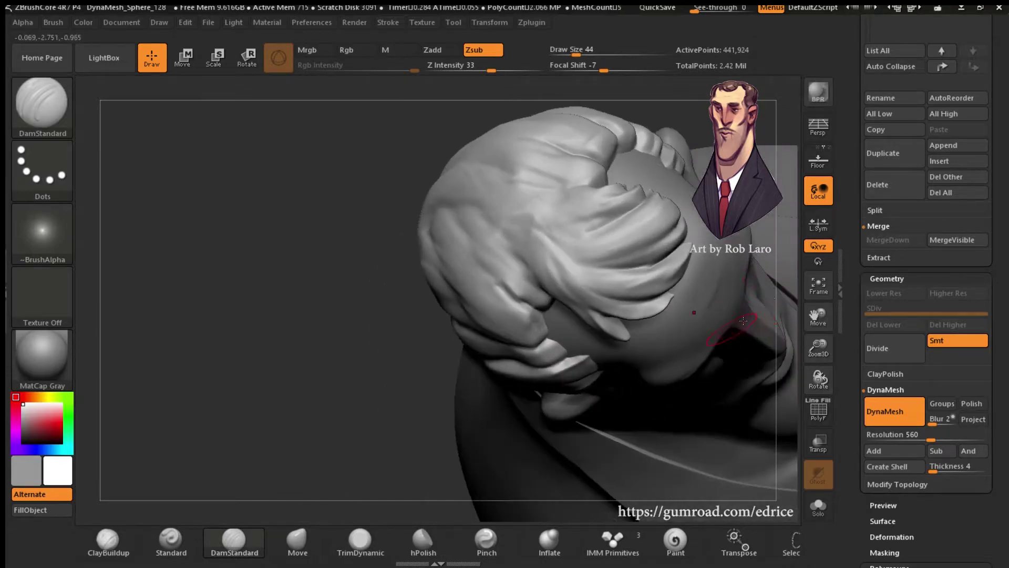
mouse_move(818, 315)
left_mouse_down()
mouse_move(628, 295)
mouse_move(612, 306)
left_mouse_up()
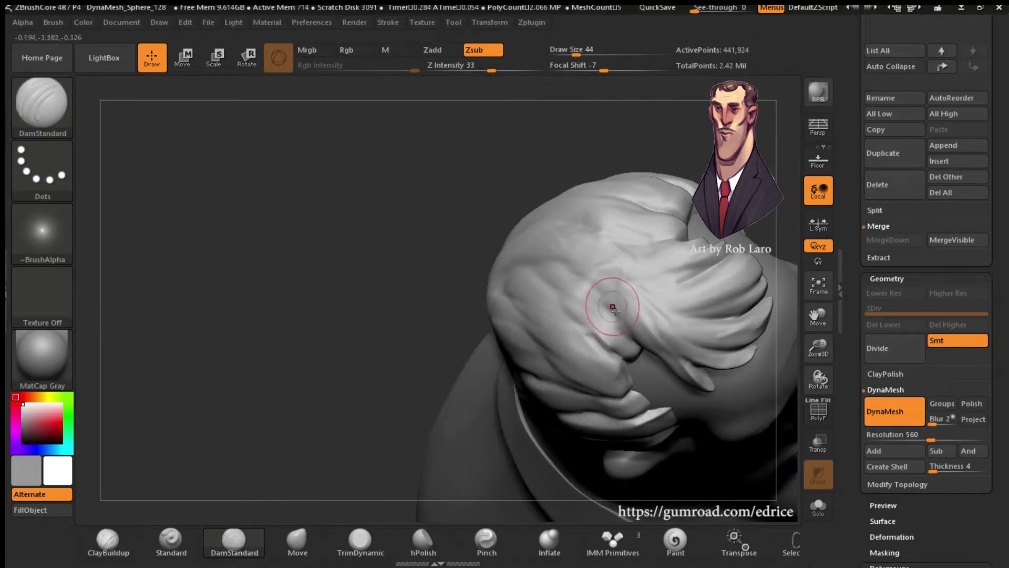
left_click_drag(703, 173, 675, 252)
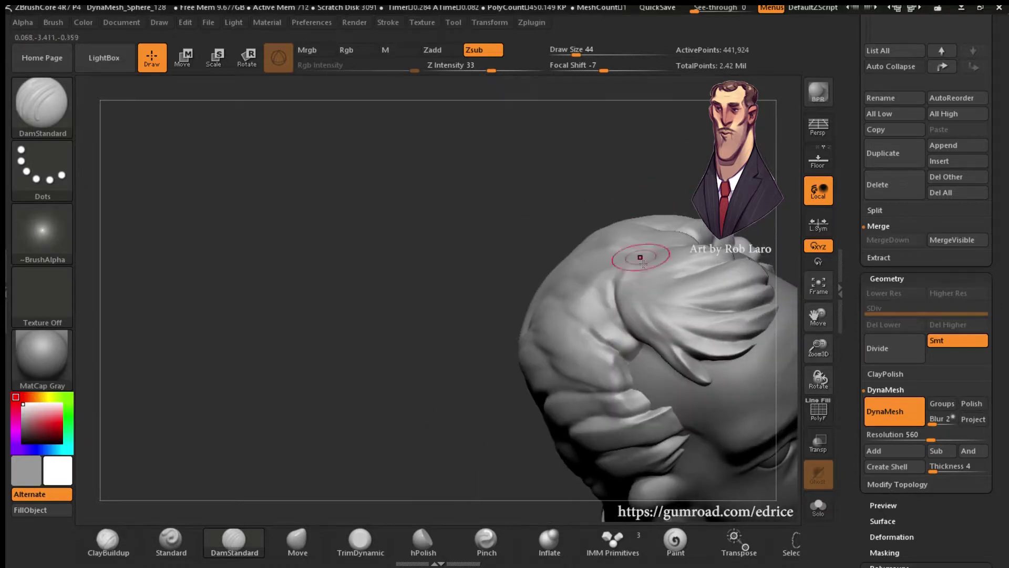
left_click_drag(676, 289, 543, 278)
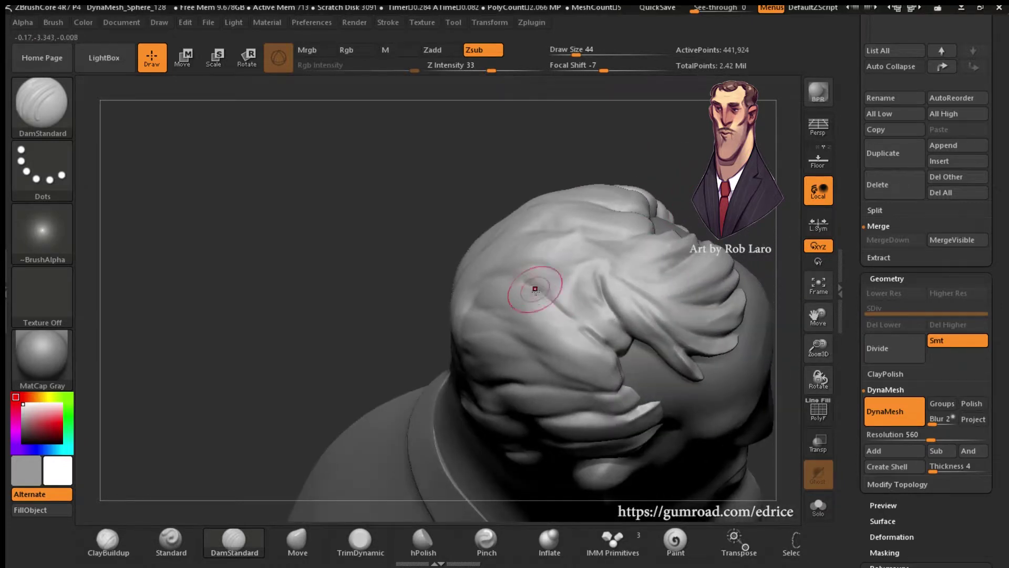
key("shift")
left_click_drag(541, 240, 540, 266)
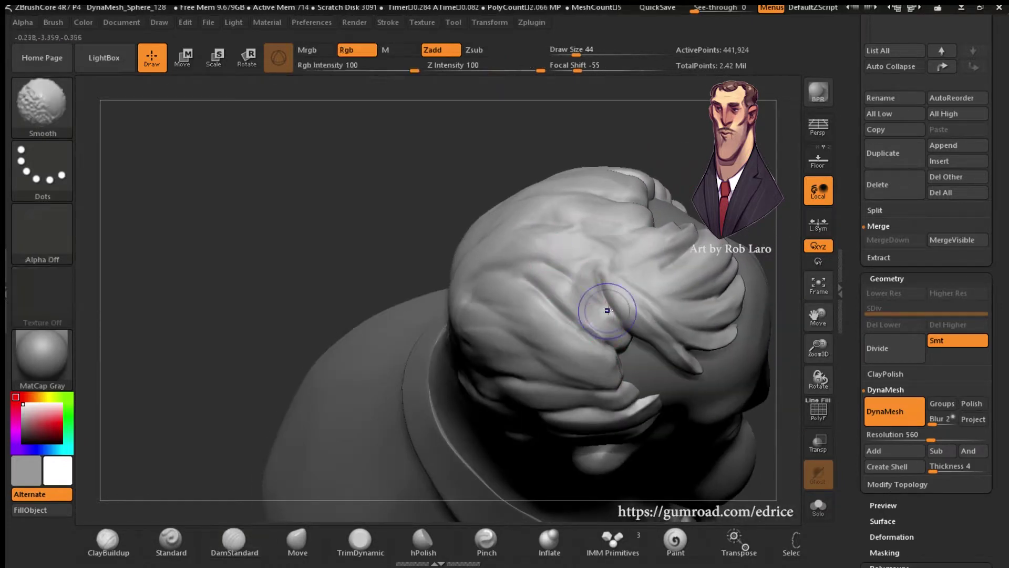
- Carve long grooves through the hair behind the left ear and up the left side with DamStandard, softening them with Smooth
mouse_move(788, 294)
left_mouse_down()
mouse_move(764, 310)
mouse_move(793, 354)
mouse_move(776, 380)
mouse_move(715, 379)
left_mouse_up()
mouse_move(818, 348)
left_mouse_down()
mouse_move(829, 324)
mouse_move(841, 347)
mouse_move(820, 339)
mouse_move(820, 322)
left_mouse_up()
key("shift")
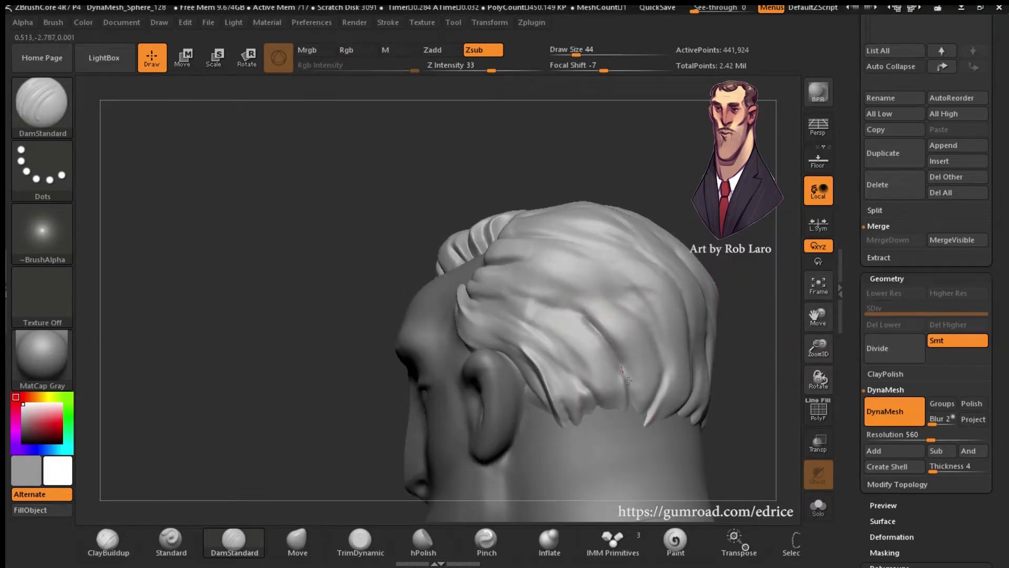
mouse_move(628, 380)
left_mouse_down()
mouse_move(625, 278)
mouse_move(518, 266)
mouse_move(567, 219)
left_mouse_up()
key("shift")
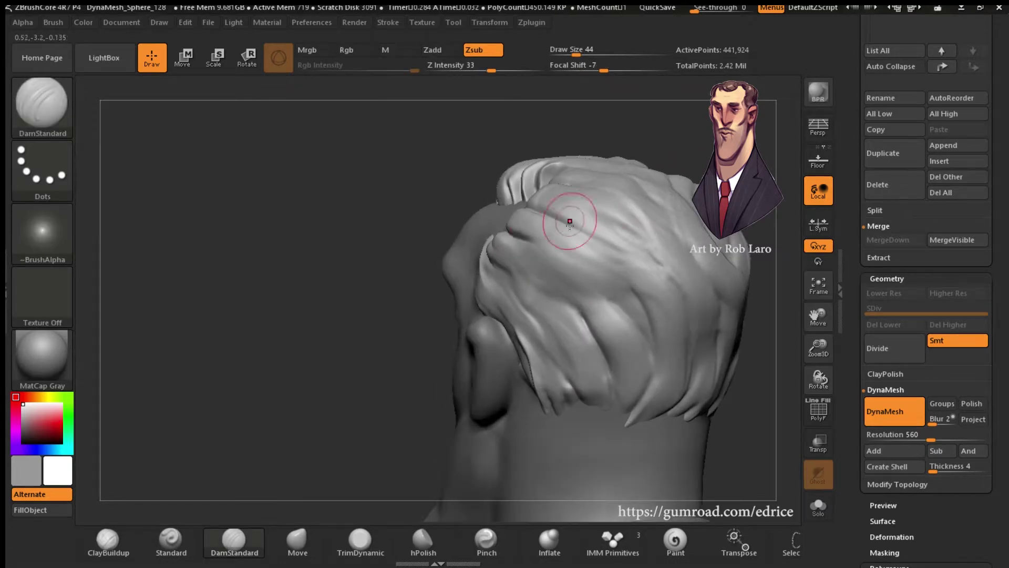
left_click_drag(628, 289, 621, 240)
- Remesh the hair with DynaMesh at resolution 560
left_click_drag(796, 286, 792, 402)
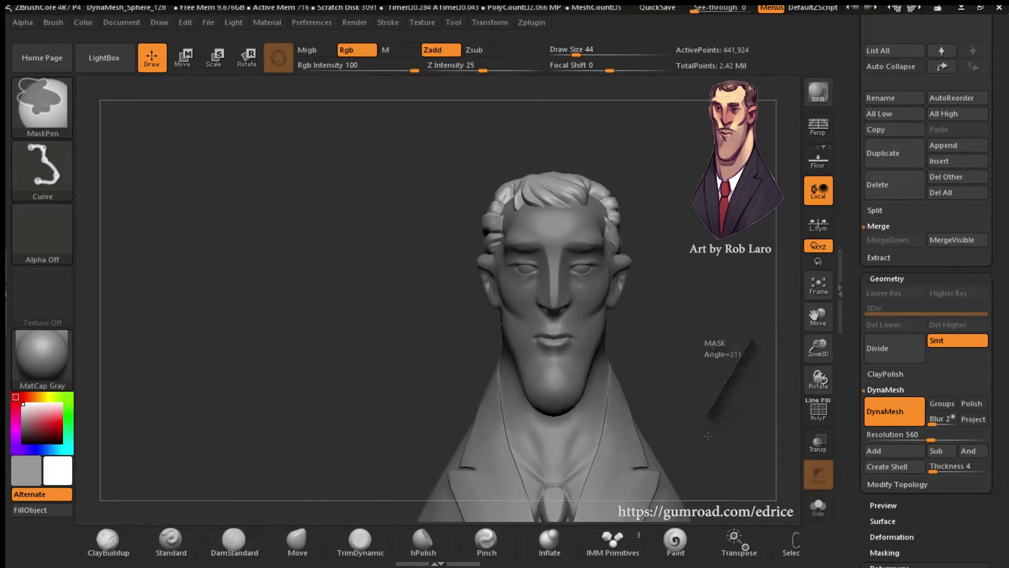
mouse_move(737, 416)
left_mouse_down()
mouse_move(725, 418)
mouse_move(752, 426)
left_mouse_up()
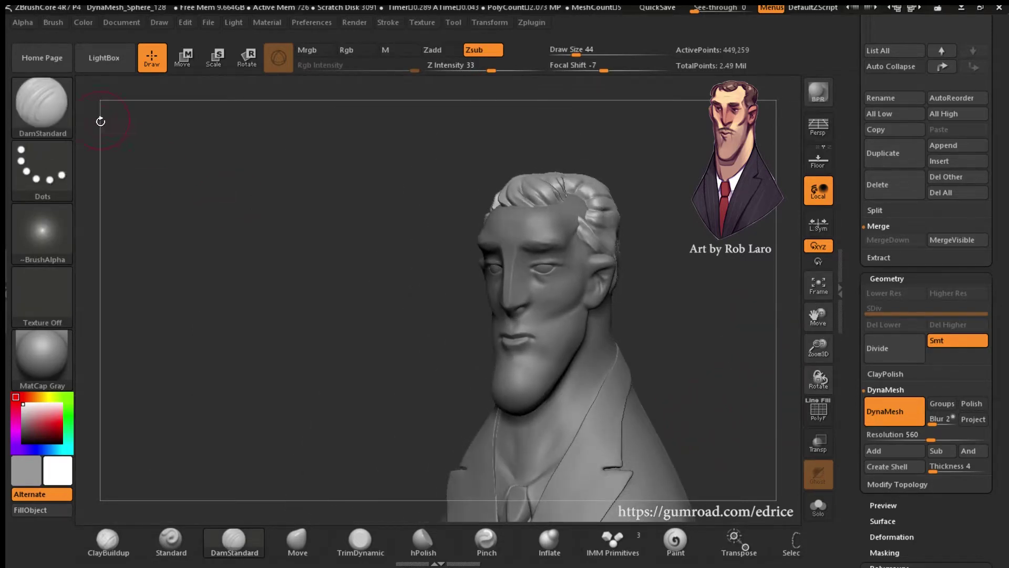
- Flatten the surfaces of the locks on the left side of the hair with hPolish at draw size 33
key("b")
key("h")
key("p")
left_click_drag(818, 347, 825, 362)
left_click_drag(578, 55, 571, 55)
left_click_drag(819, 347, 823, 359)
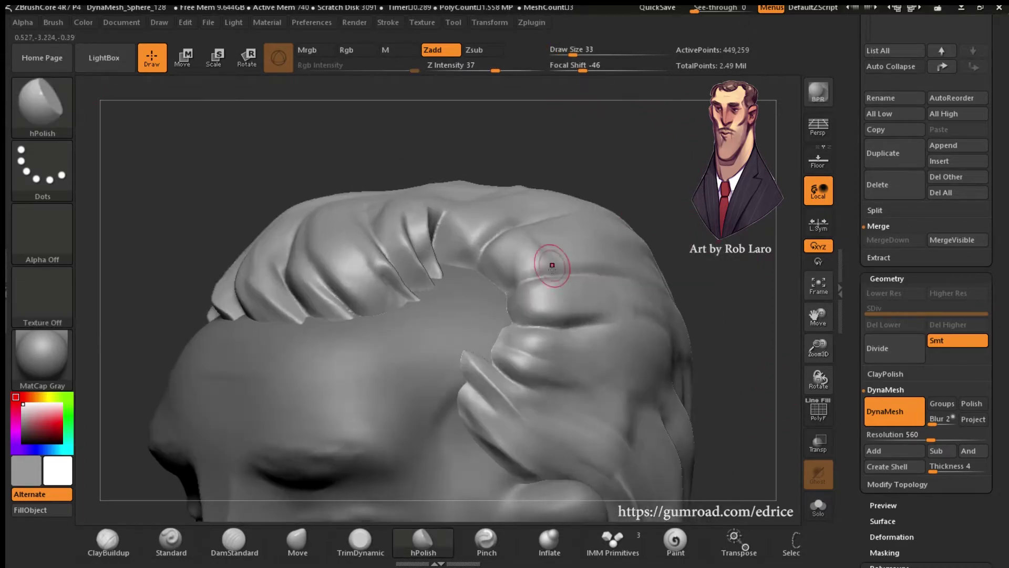
left_click_drag(684, 263, 615, 223)
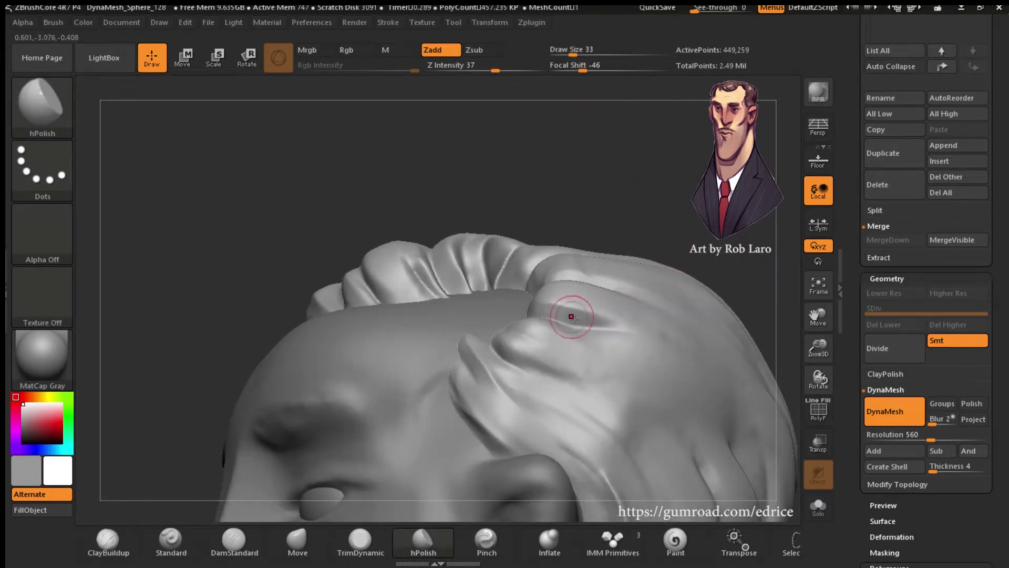
left_click_drag(820, 346, 779, 331)
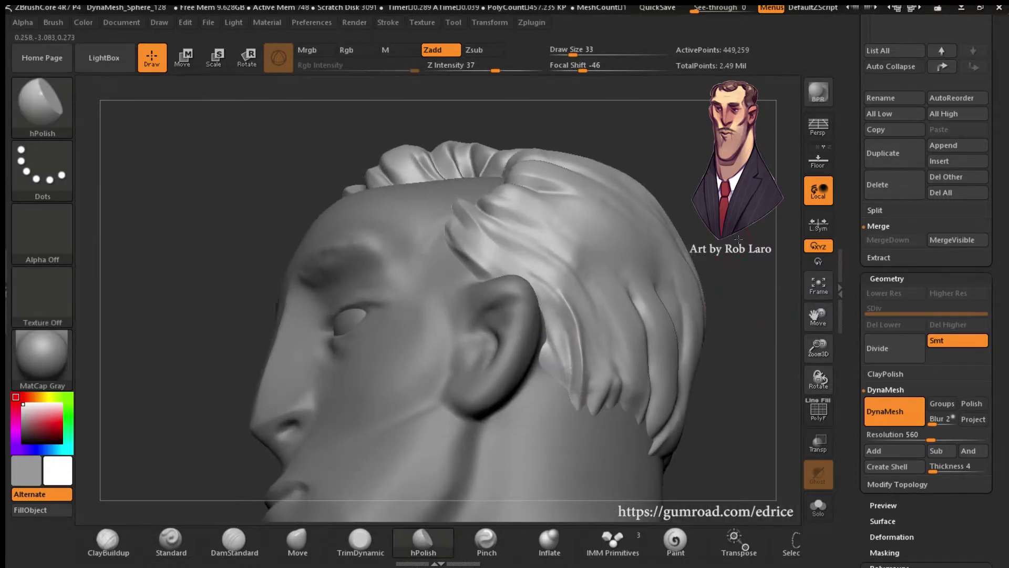
- Flatten and sharpen the locks of the front tuft above the forehead with hPolish, reducing the draw size to 17 for tight areas
mouse_move(739, 240)
left_mouse_down()
mouse_move(641, 301)
mouse_move(715, 249)
left_mouse_up()
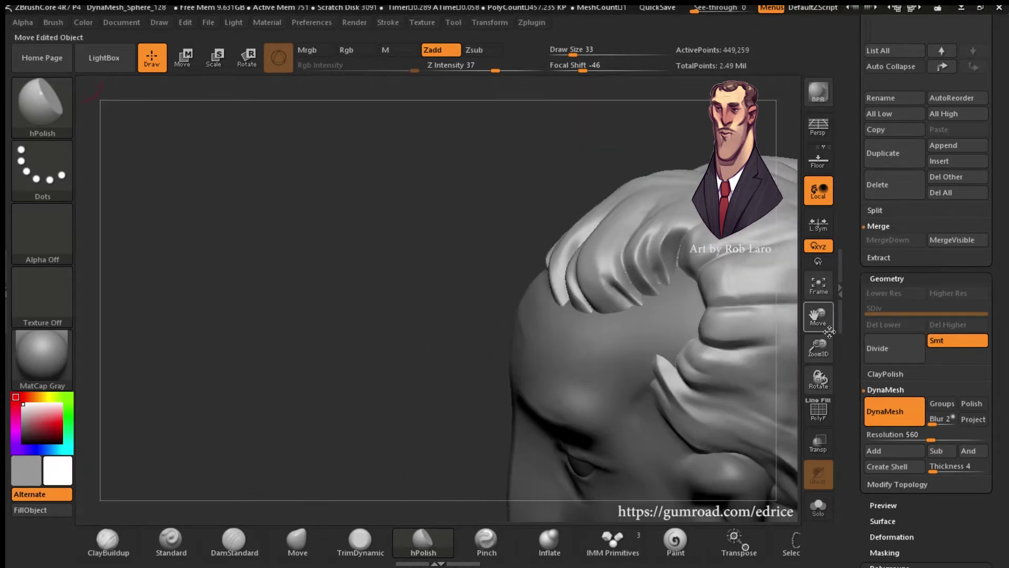
mouse_move(562, 150)
left_mouse_down("alt")
mouse_move(648, 247)
mouse_move(641, 289)
left_mouse_up("alt")
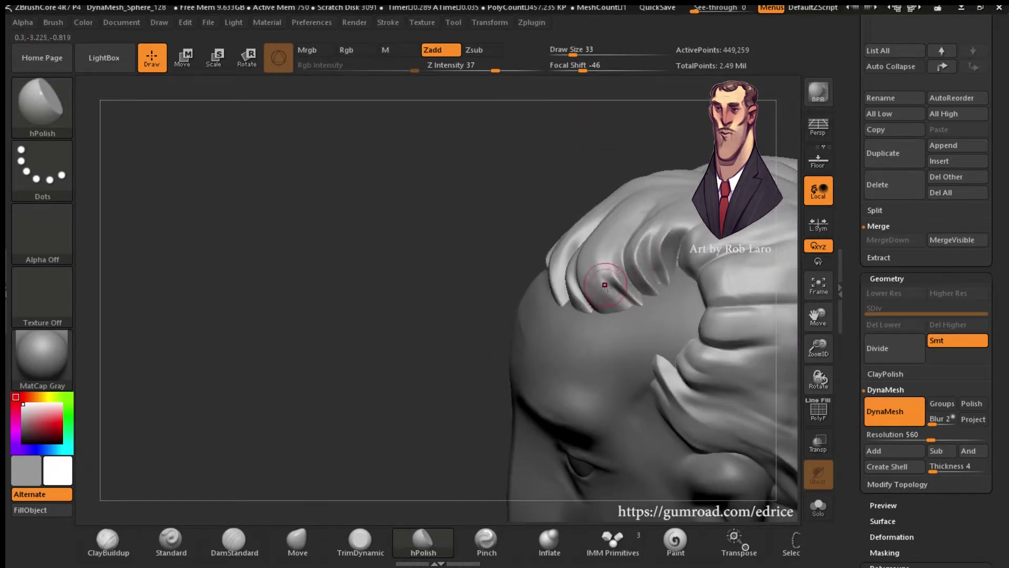
mouse_move(652, 236)
left_mouse_down()
mouse_move(679, 236)
mouse_move(704, 158)
left_mouse_up()
left_click_drag(543, 238, 547, 207)
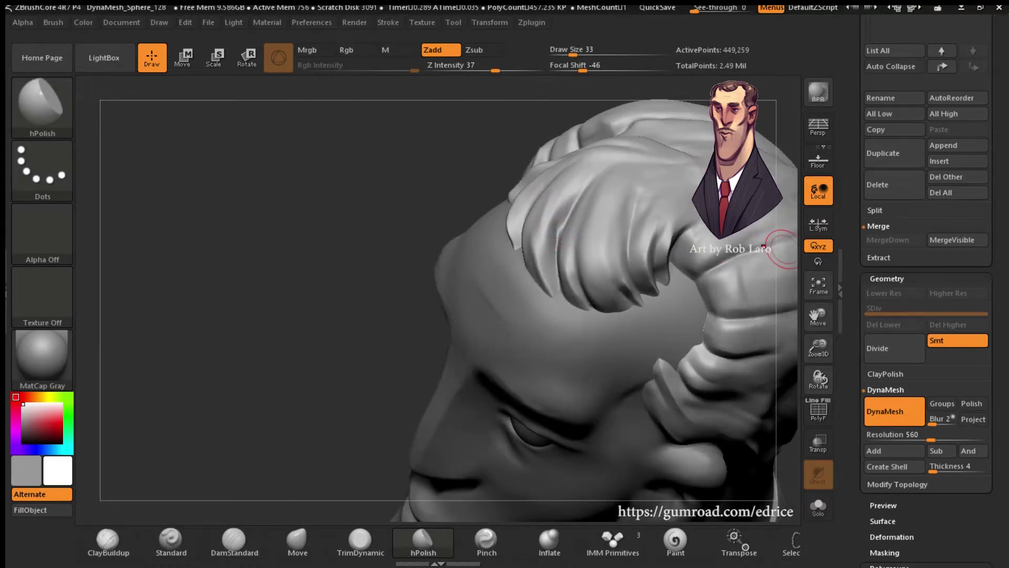
mouse_move(549, 241)
left_mouse_down()
mouse_move(590, 172)
mouse_move(553, 259)
mouse_move(557, 209)
mouse_move(547, 255)
left_mouse_up()
mouse_move(575, 199)
left_mouse_down()
mouse_move(552, 268)
mouse_move(561, 210)
left_mouse_up()
left_click_drag(621, 275, 692, 234)
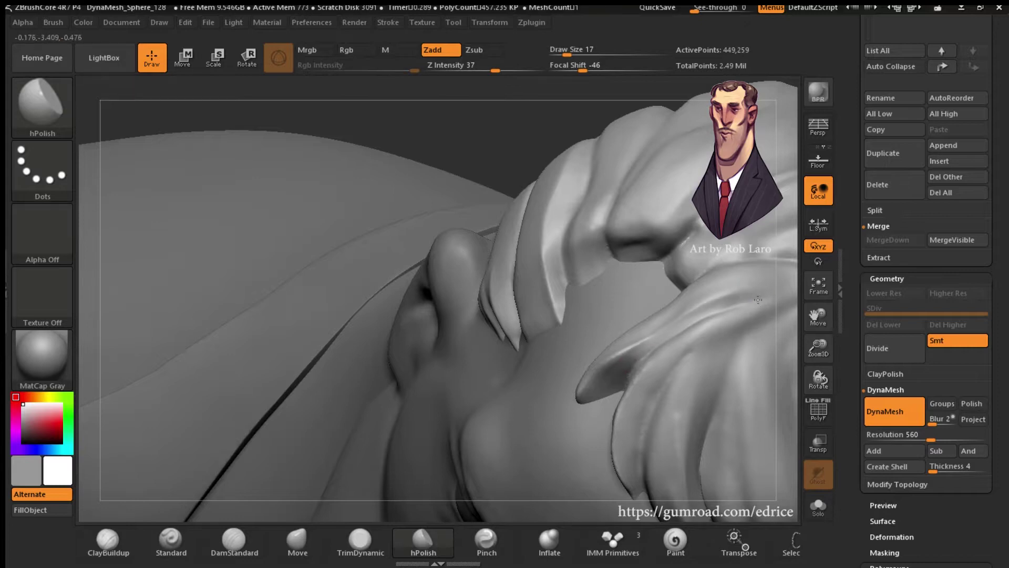
- Set the draw size to 25 and polish the locks at the right temple and the right edge of the front tuft with hPolish
key("bracketright")
left_click_drag(823, 365, 823, 383)
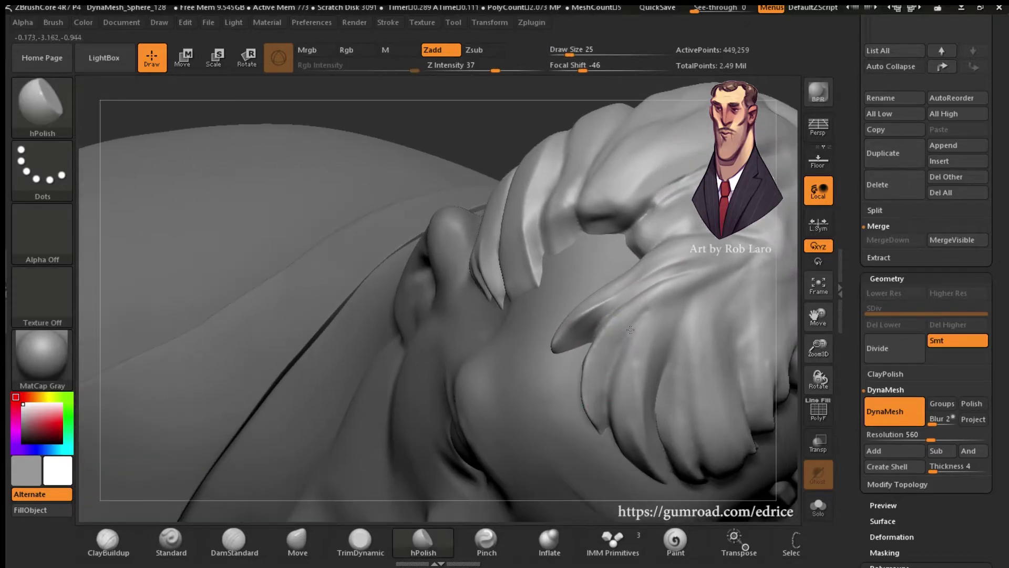
left_click_drag(795, 286, 597, 237)
mouse_move(520, 217)
left_mouse_down()
mouse_move(534, 234)
mouse_move(576, 218)
mouse_move(605, 185)
mouse_move(635, 113)
left_mouse_up()
- Polish the locks behind the left ear and along the nape at the back of the head with hPolish
left_click_drag(748, 415, 748, 418)
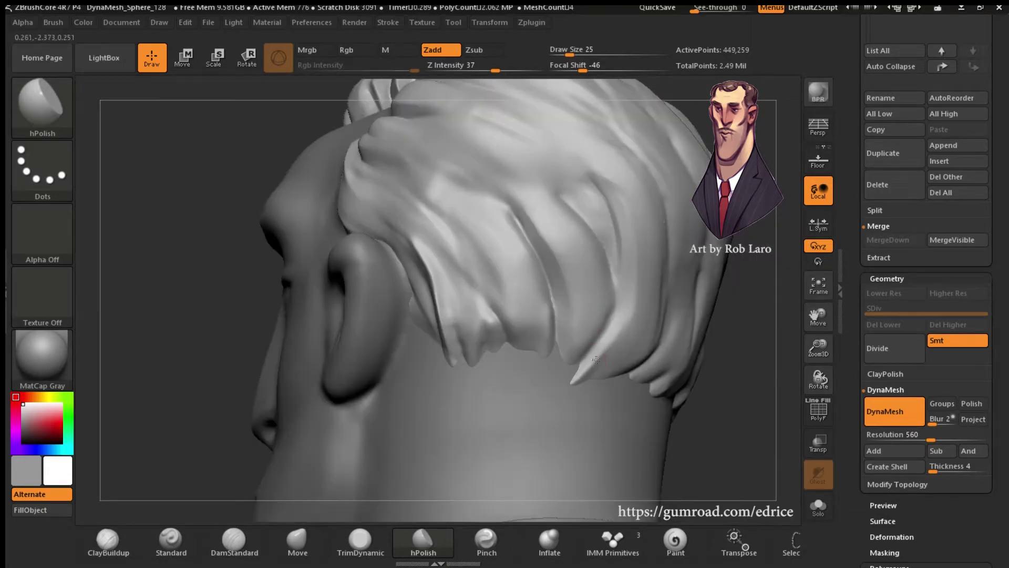
left_click_drag(596, 360, 526, 224)
left_click_drag(563, 284, 572, 203)
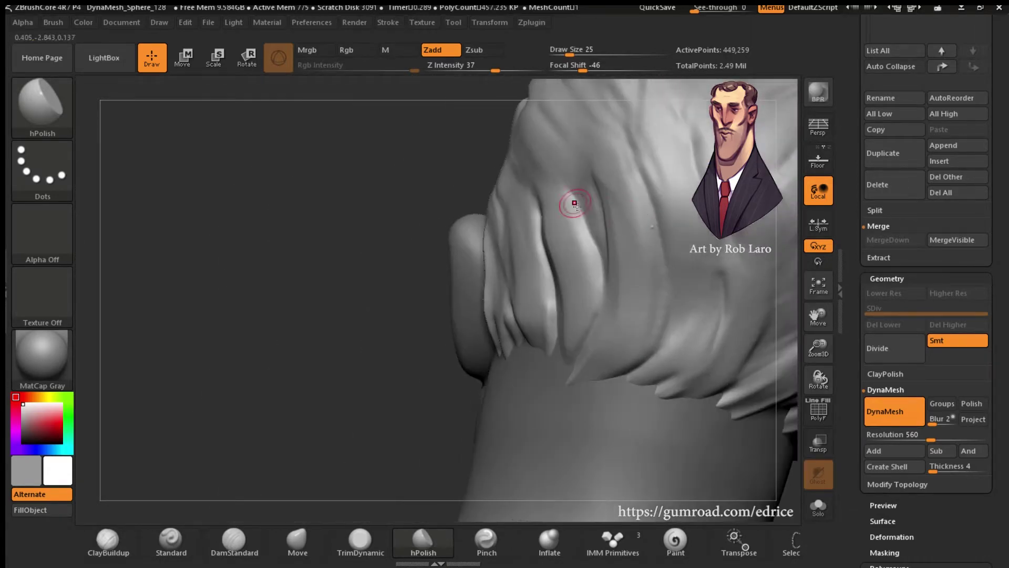
mouse_move(823, 331)
left_mouse_down()
mouse_move(613, 299)
mouse_move(617, 252)
mouse_move(635, 238)
left_mouse_up()
left_click_drag(630, 295, 777, 385)
- Flatten the locks over the right rear of the head and above the right ear with hPolish
left_click_drag(624, 309, 737, 238)
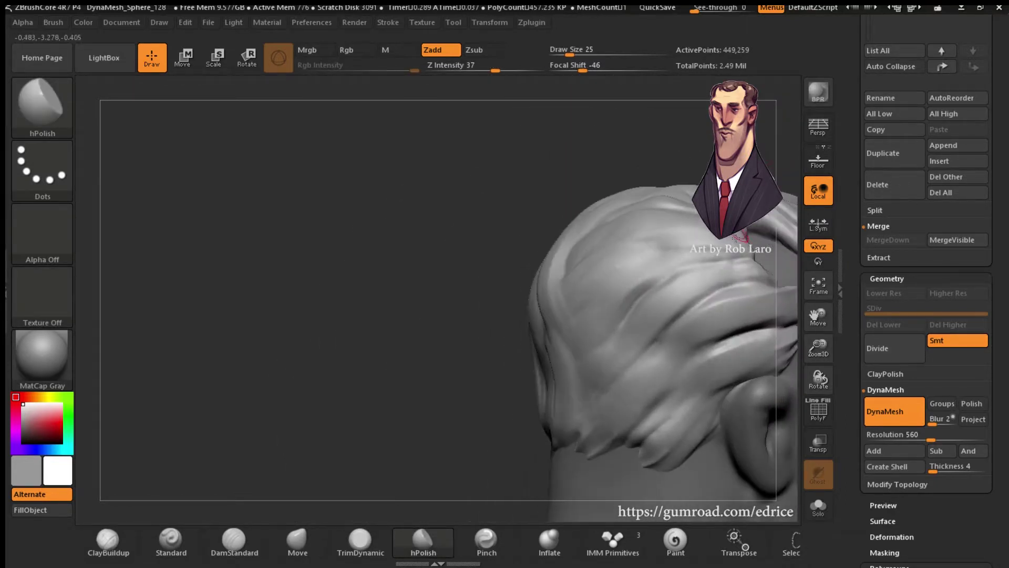
mouse_move(821, 327)
left_mouse_down()
mouse_move(650, 287)
mouse_move(655, 326)
left_mouse_up()
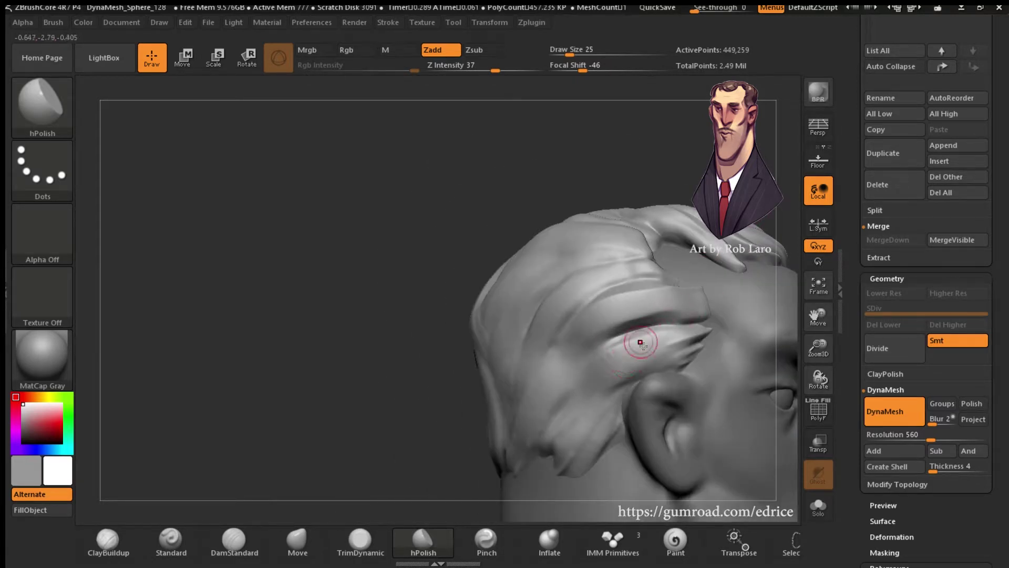
left_click_drag(592, 376, 569, 399)
mouse_move(698, 364)
left_mouse_down()
mouse_move(732, 293)
mouse_move(683, 299)
mouse_move(687, 152)
mouse_move(544, 355)
mouse_move(650, 277)
left_mouse_up()
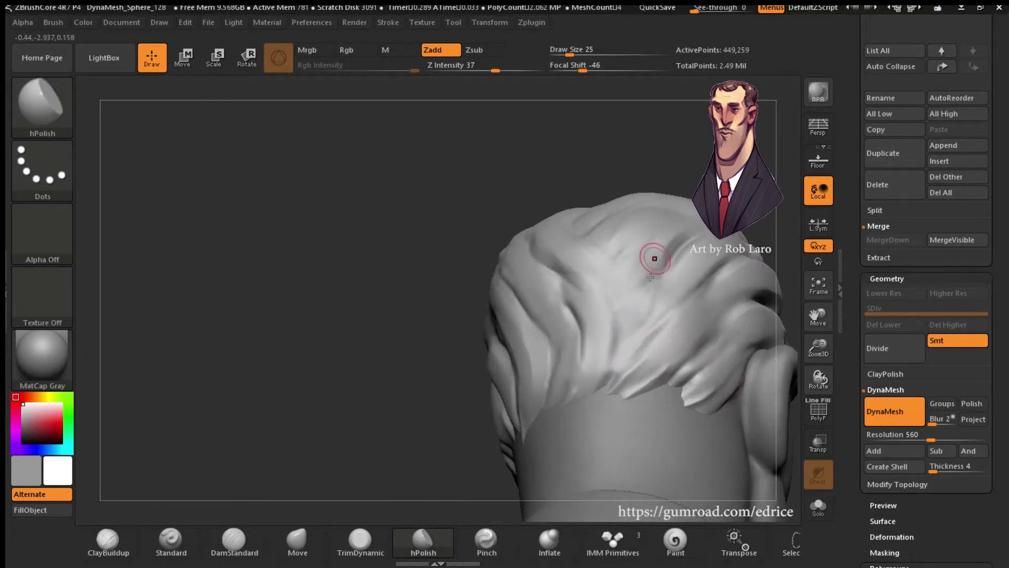
left_click_drag(598, 401, 623, 383)
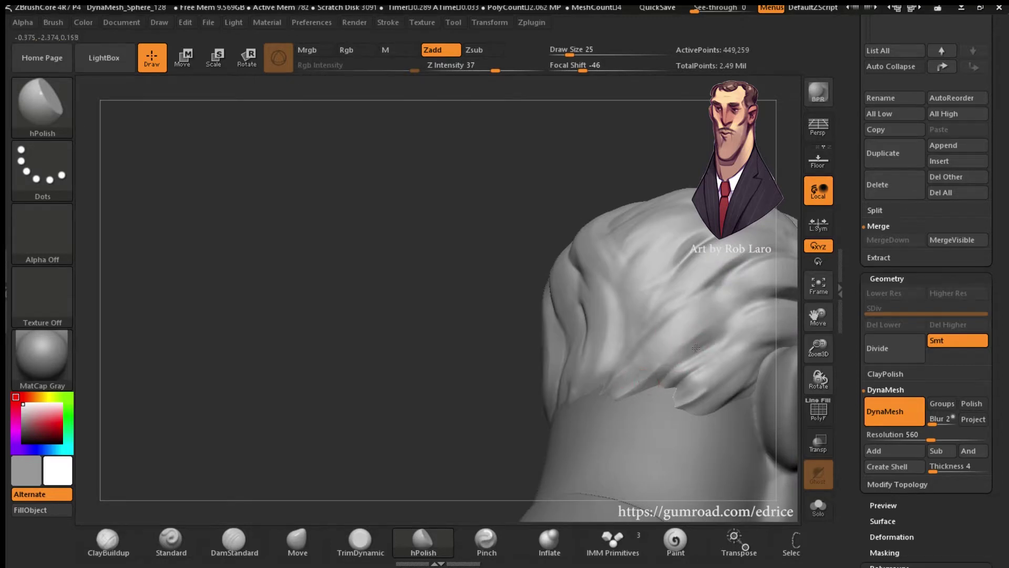
left_click_drag(823, 338, 582, 376)
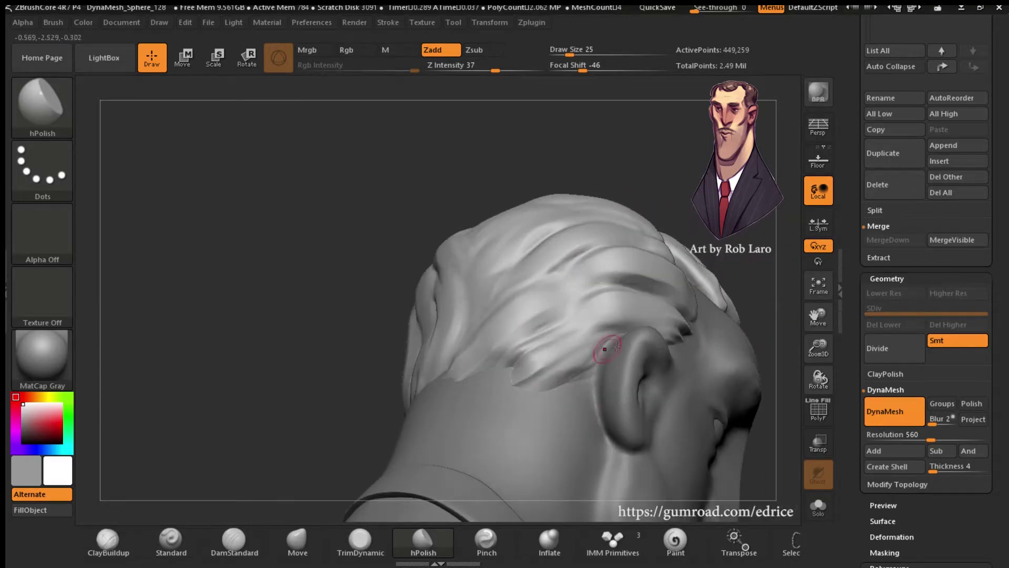
mouse_move(616, 346)
left_mouse_down()
mouse_move(669, 315)
mouse_move(716, 309)
mouse_move(676, 338)
mouse_move(667, 361)
left_mouse_up()
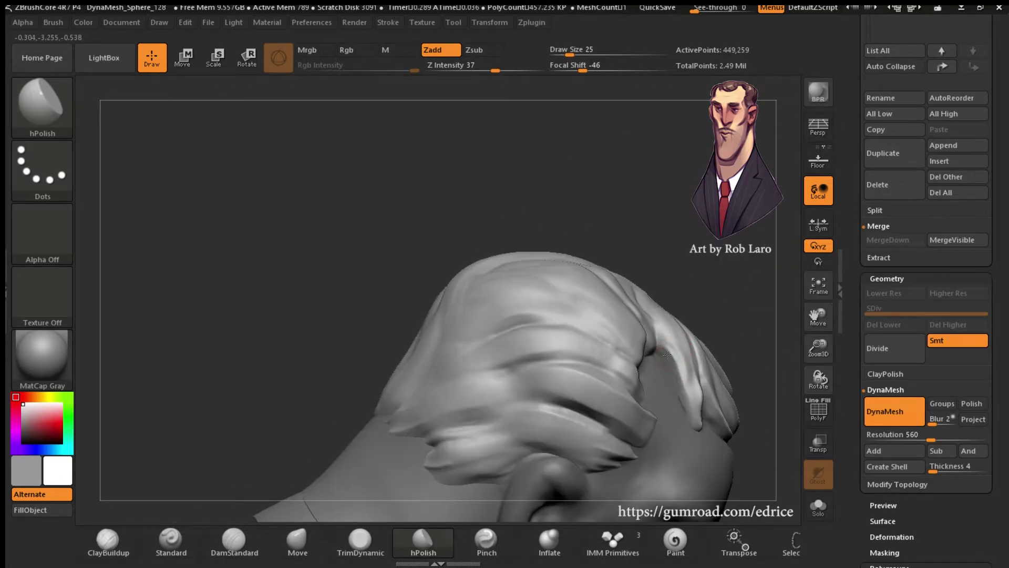
- Polish the locks around the right hairline recess and the adjoining side of the front tuft with hPolish
left_click_drag(685, 409, 679, 305)
left_click_drag(694, 430, 673, 347)
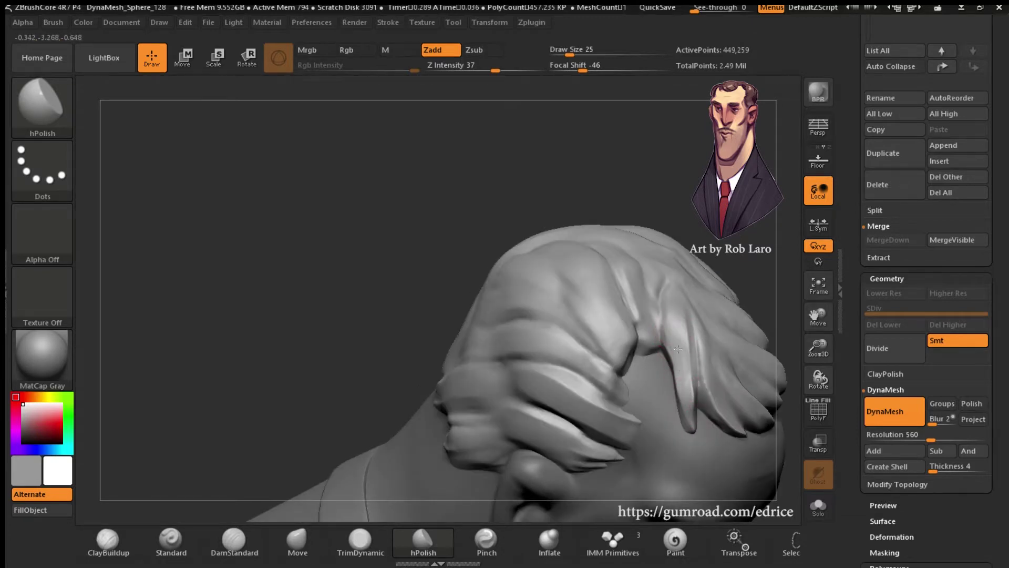
mouse_move(674, 288)
left_mouse_down()
mouse_move(699, 297)
mouse_move(630, 246)
left_mouse_up()
- Remesh the hair with DynaMesh at resolution 560 and switch to the DamStandard brush
left_click_drag(754, 316, 716, 393, "ctrl")
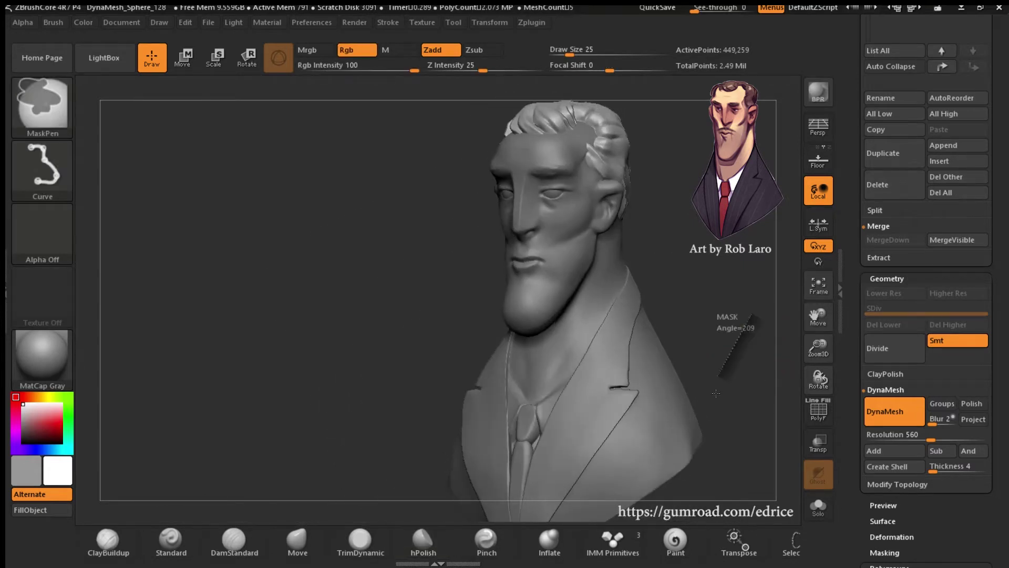
key("b")
key("d")
key("s")
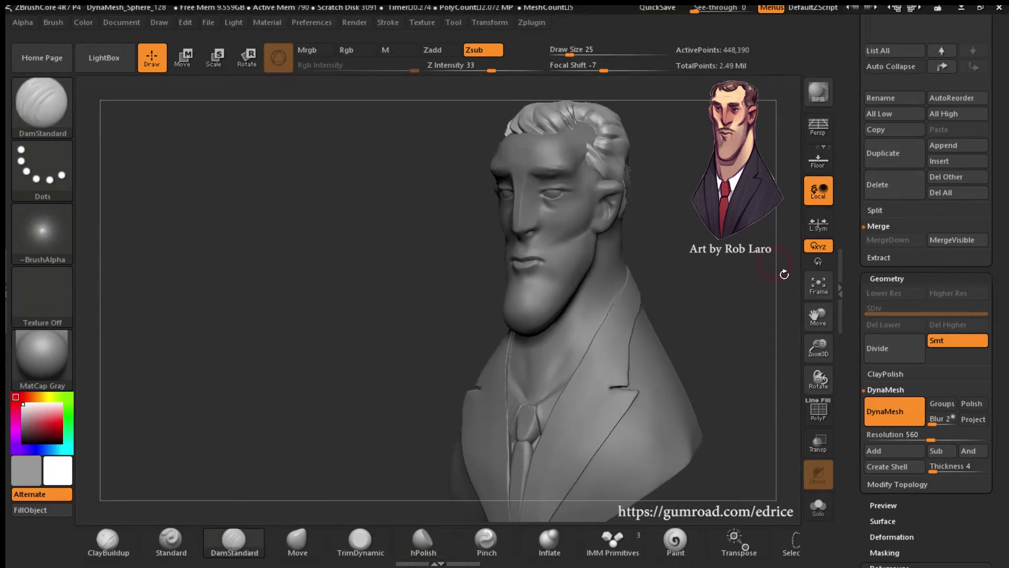
- Carve finer grooves across the back and right side of the hair with DamStandard, softening them with Smooth
mouse_move(818, 347)
left_mouse_down()
mouse_move(834, 325)
mouse_move(578, 326)
left_mouse_up()
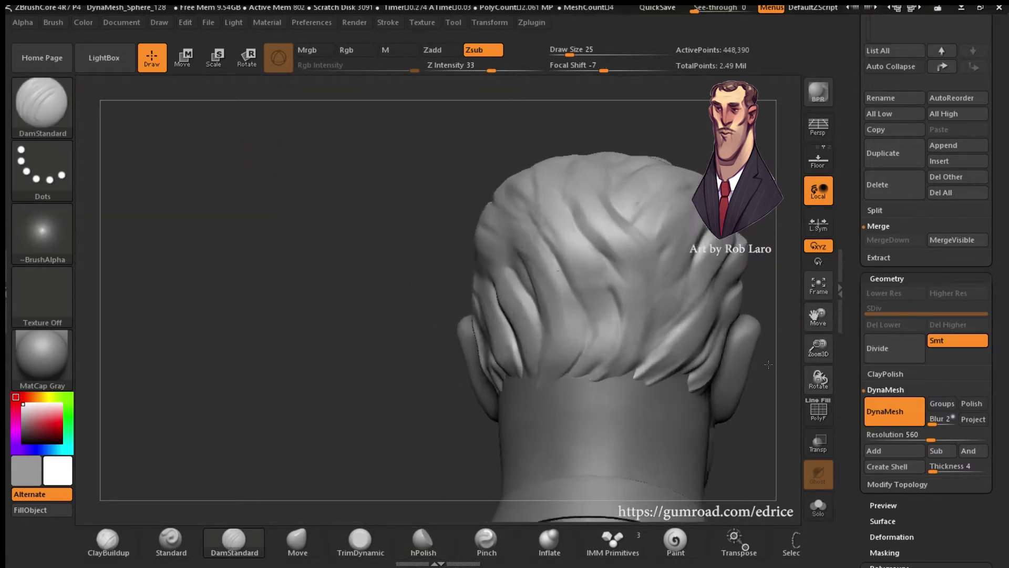
mouse_move(641, 253)
left_mouse_down()
mouse_move(701, 200)
mouse_move(671, 208)
left_mouse_up()
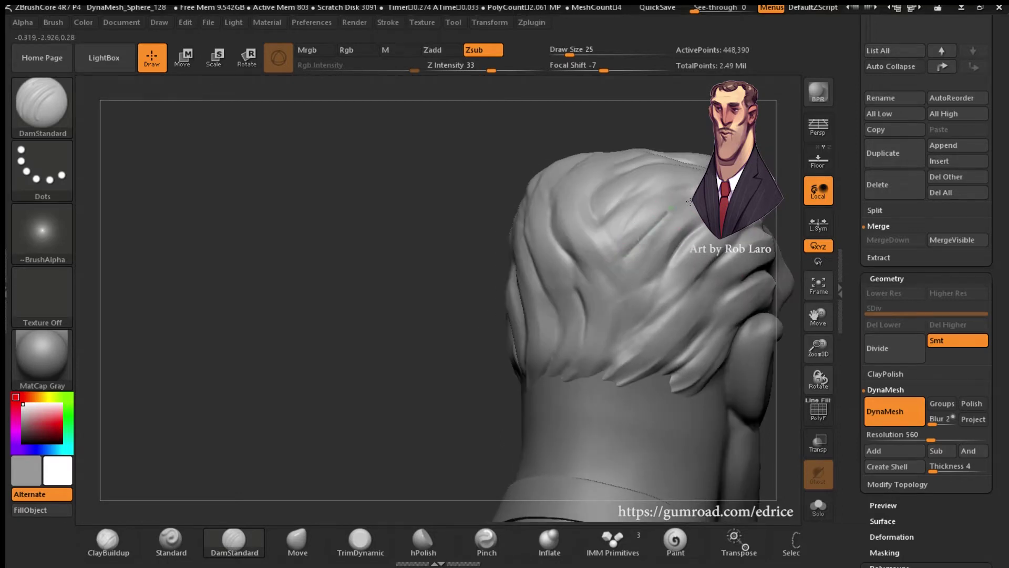
left_click_drag(783, 176, 687, 288)
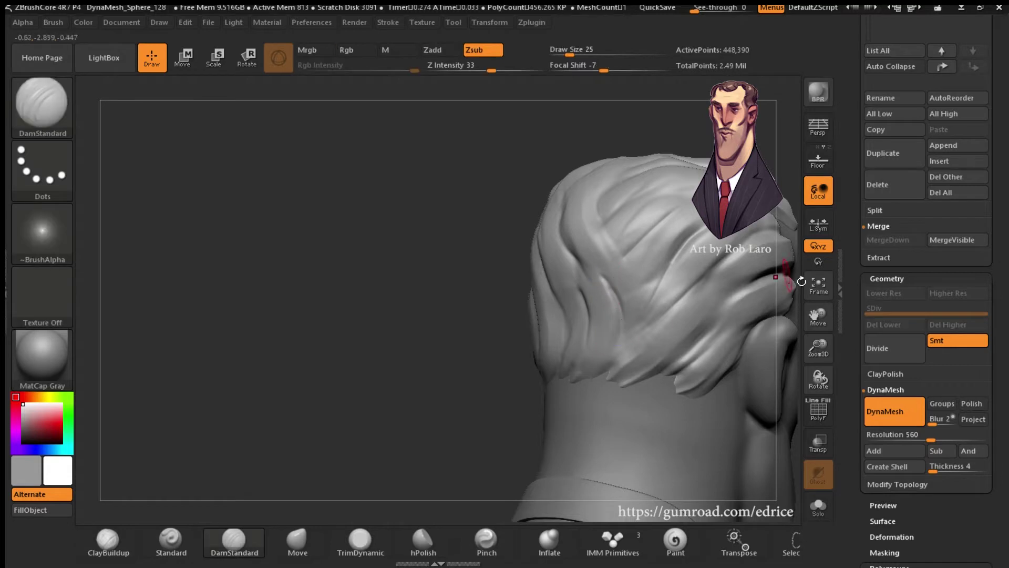
mouse_move(788, 315)
left_mouse_down()
mouse_move(767, 388)
mouse_move(804, 342)
mouse_move(656, 295)
mouse_move(631, 338)
left_mouse_up()
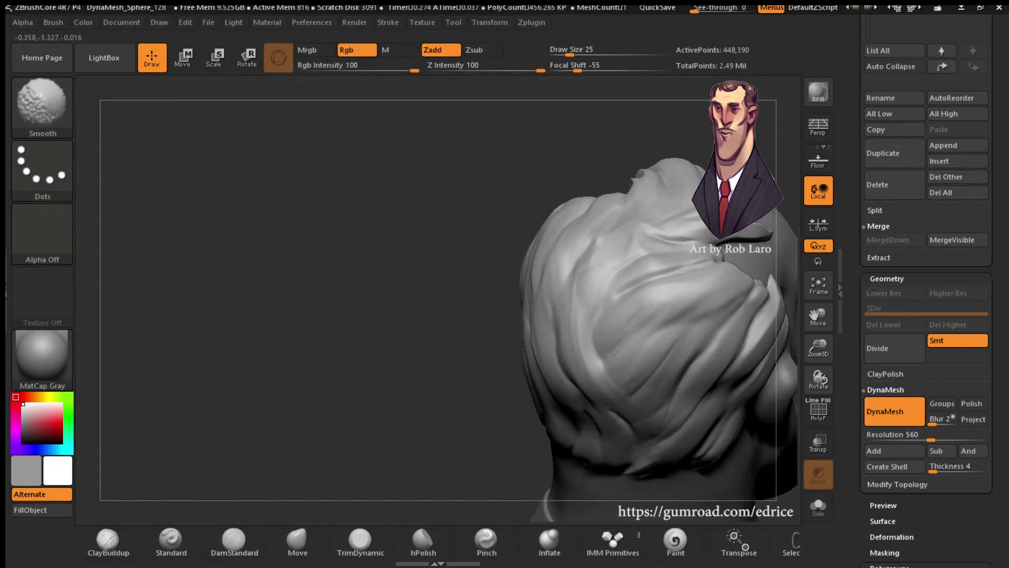
mouse_move(699, 300)
left_mouse_down()
mouse_move(640, 330)
mouse_move(659, 321)
left_mouse_up()
right_click_drag(652, 330, 619, 332)
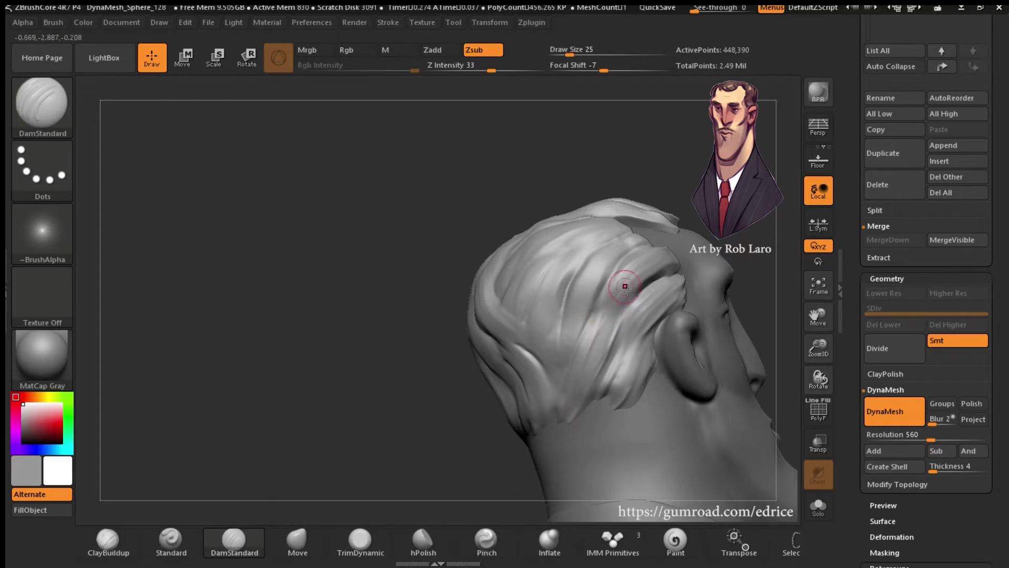
- Carve strand grooves through the left side of the hair above and behind the ear with DamStandard, blending them with Smooth
mouse_move(625, 287)
right_mouse_down()
mouse_move(541, 337)
mouse_move(675, 341)
mouse_move(654, 355)
mouse_move(573, 328)
mouse_move(523, 329)
right_mouse_up()
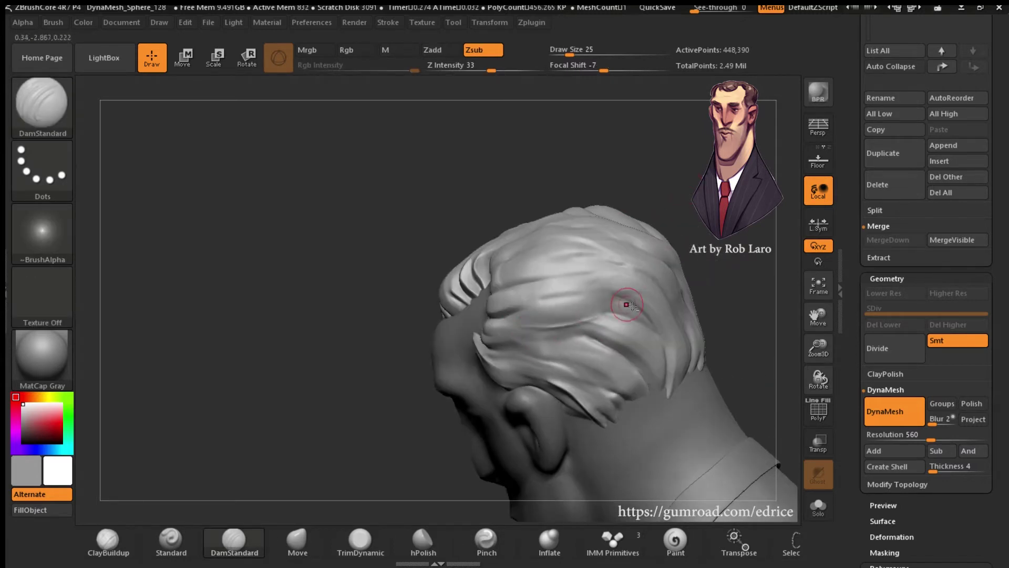
key("shift")
right_click_drag(591, 318, 600, 329)
mouse_move(600, 329)
left_mouse_down()
mouse_move(581, 357)
mouse_move(608, 370)
mouse_move(526, 337)
left_mouse_up()
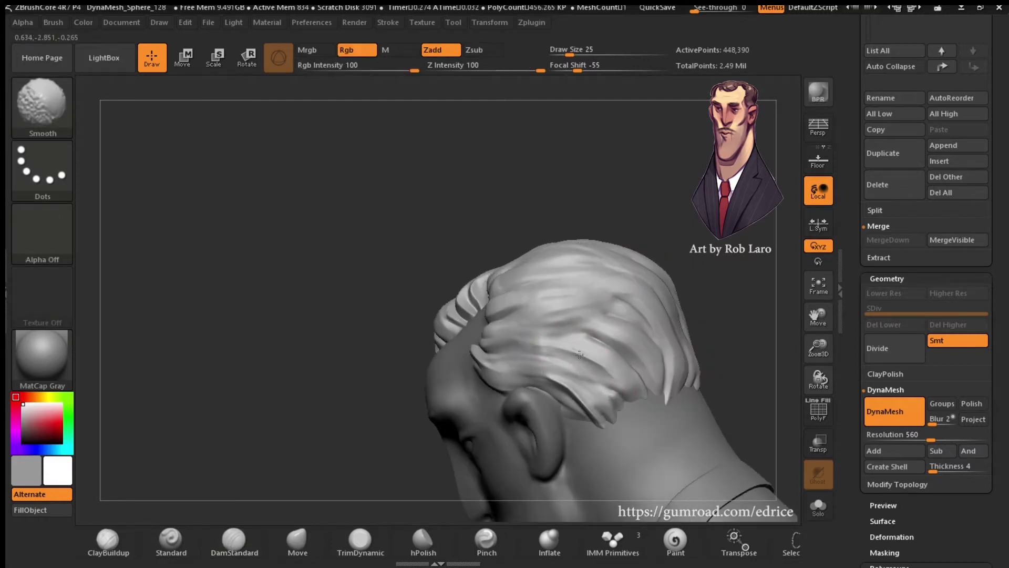
key("shift")
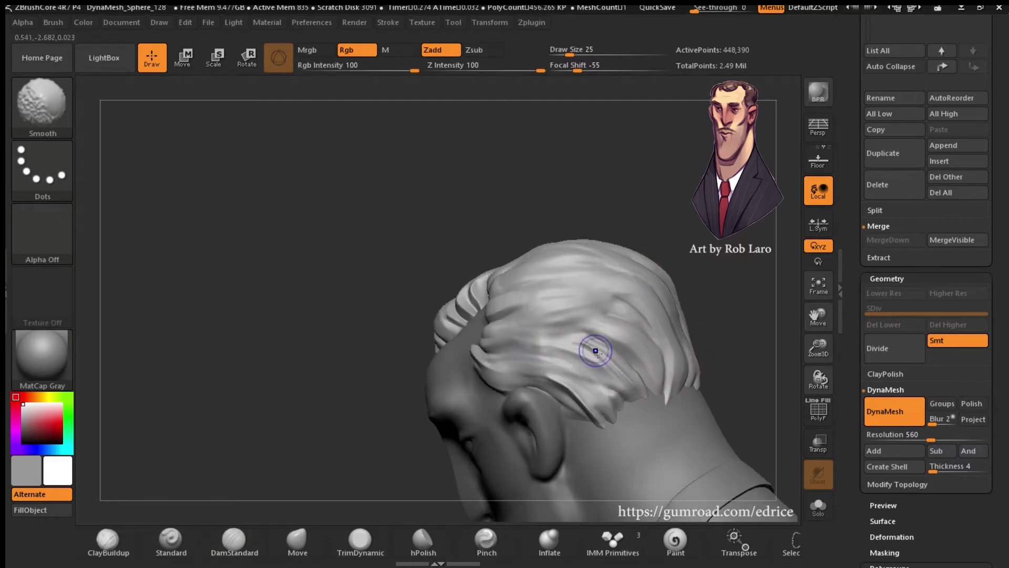
- Cut grooves sweeping back from the left hairline recess over the side of the head with DamStandard, softening their ends with Smooth
mouse_move(620, 375)
right_mouse_down()
mouse_move(615, 302)
mouse_move(629, 312)
right_mouse_up()
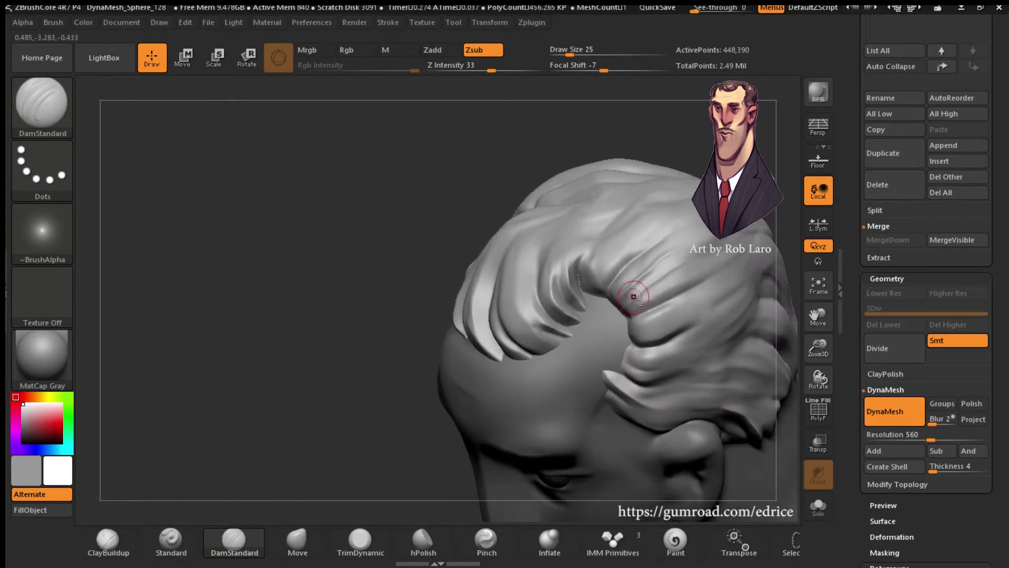
key("shift")
mouse_move(731, 254)
right_mouse_down()
mouse_move(620, 301)
mouse_move(576, 288)
right_mouse_up()
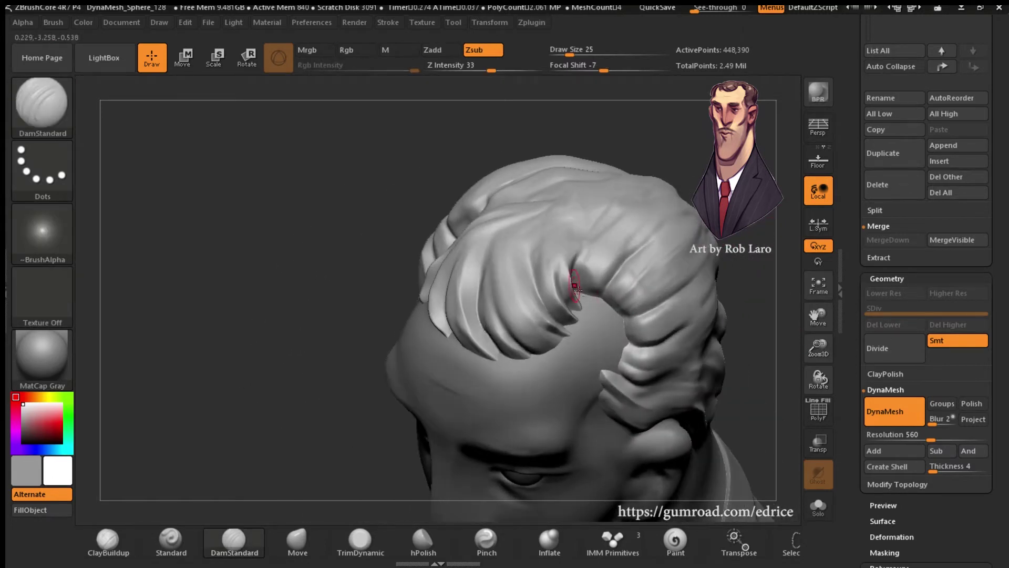
right_click_drag(595, 244, 641, 206)
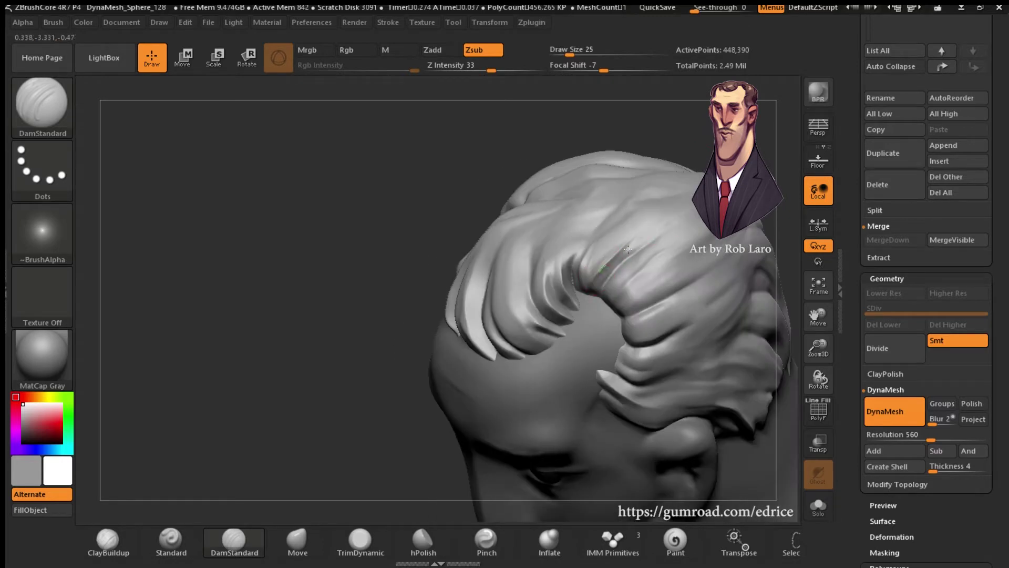
right_click_drag(628, 249, 710, 256)
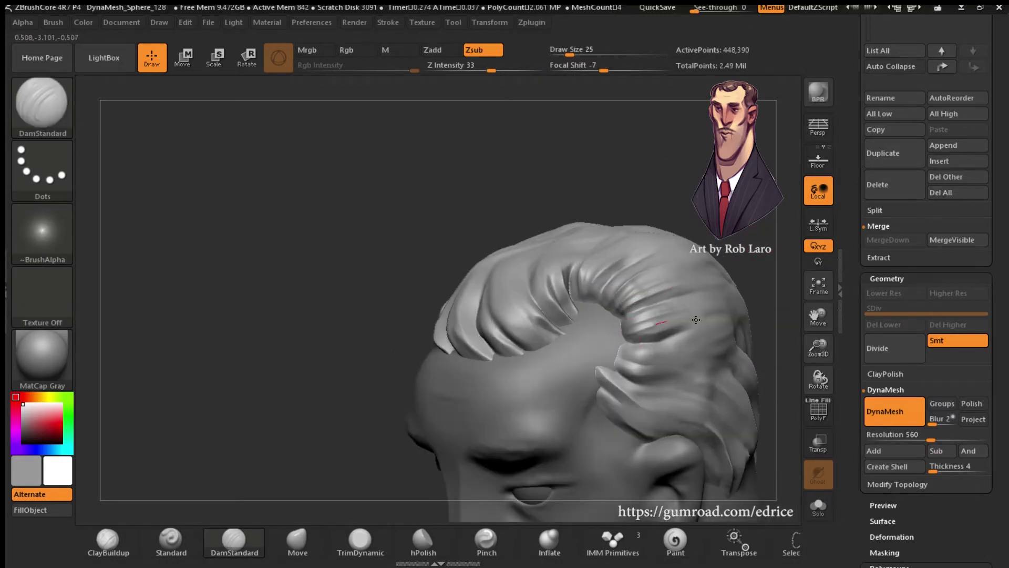
right_click_drag(695, 319, 653, 304)
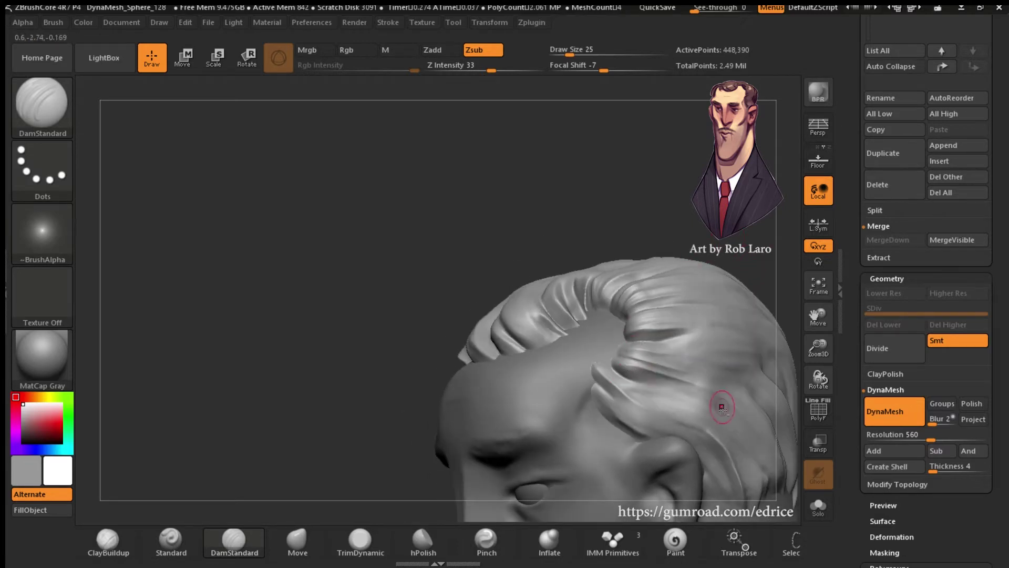
key("shift")
right_click_drag(688, 368, 663, 289)
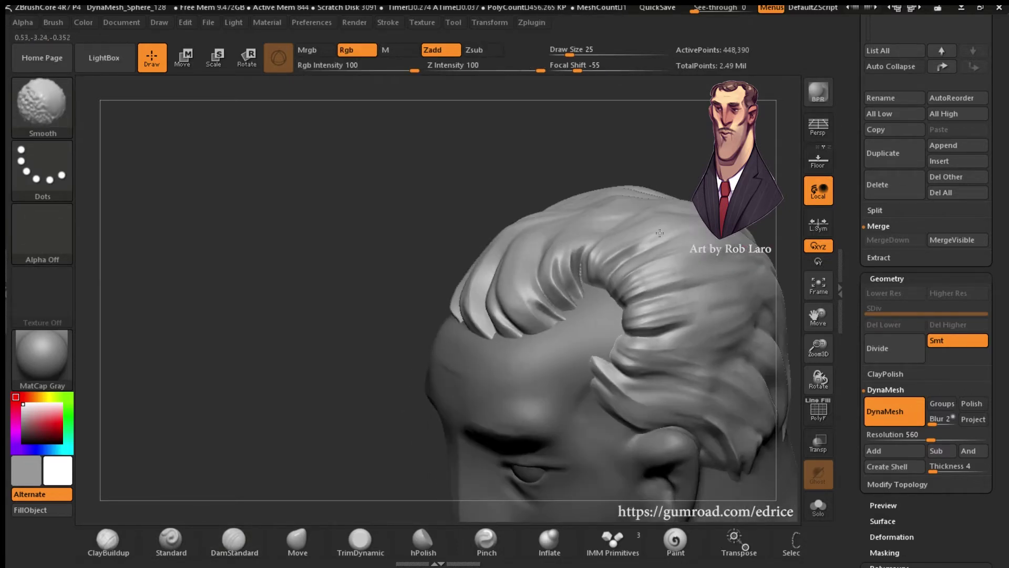
- Carve and sharpen the locks at the left temple in front of the ear with DamStandard
right_click_drag(660, 233, 606, 321)
left_click_drag(587, 362, 620, 417)
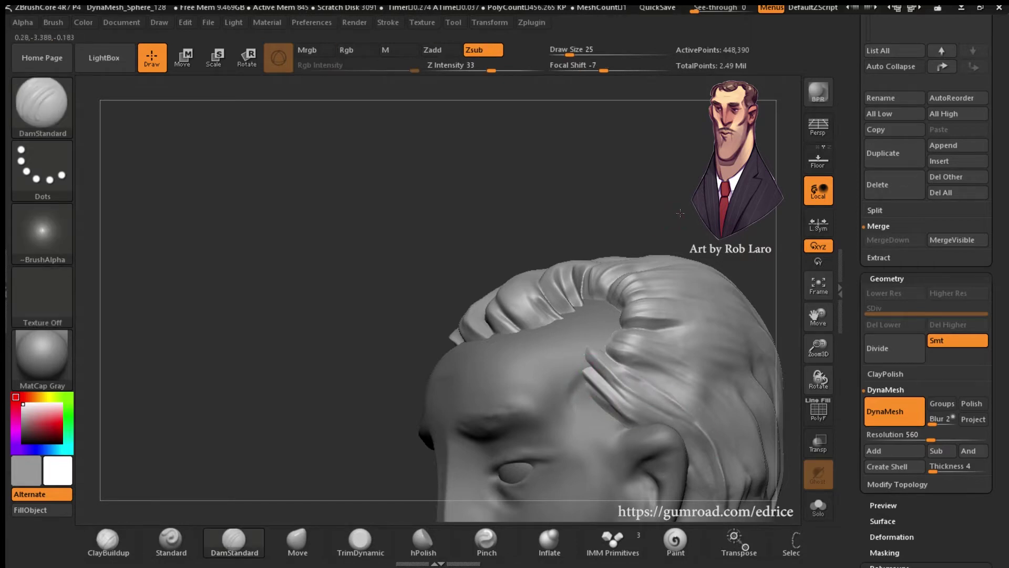
mouse_move(719, 438)
right_mouse_down()
mouse_move(786, 361)
mouse_move(762, 315)
right_mouse_up()
- Set the DamStandard draw size to 33 and deepen the grooves over the crown, the front tuft and the right temple locks
left_click_drag(577, 56, 581, 56)
right_click_drag(594, 295, 608, 304)
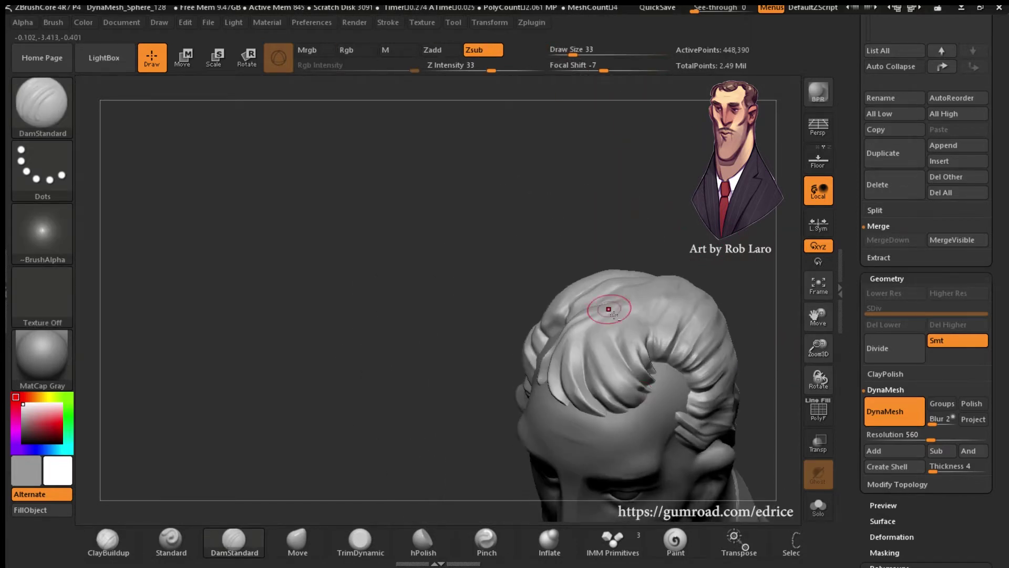
mouse_move(676, 214)
right_mouse_down()
mouse_move(631, 368)
mouse_move(609, 340)
right_mouse_up()
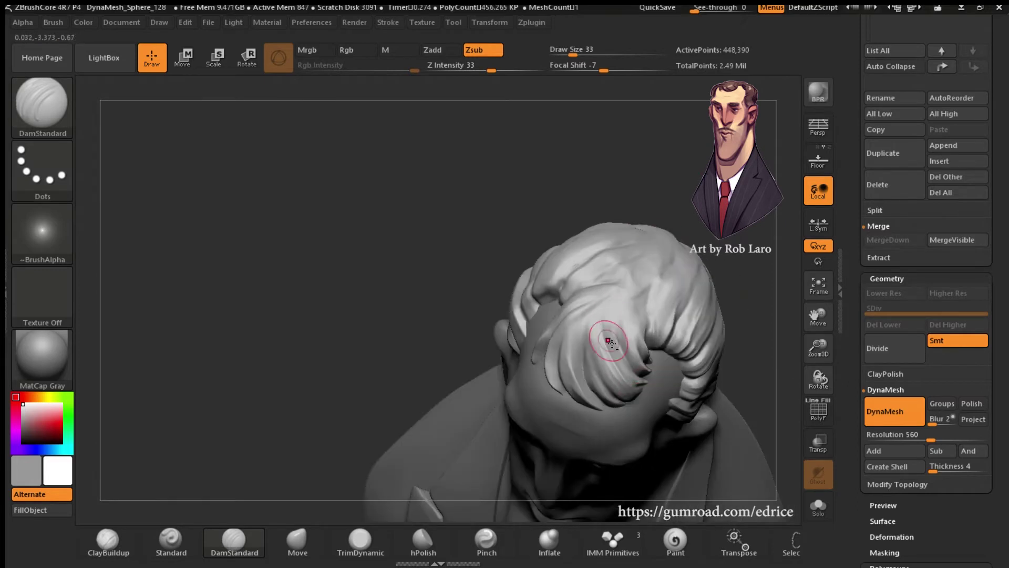
right_click_drag(599, 289, 609, 326)
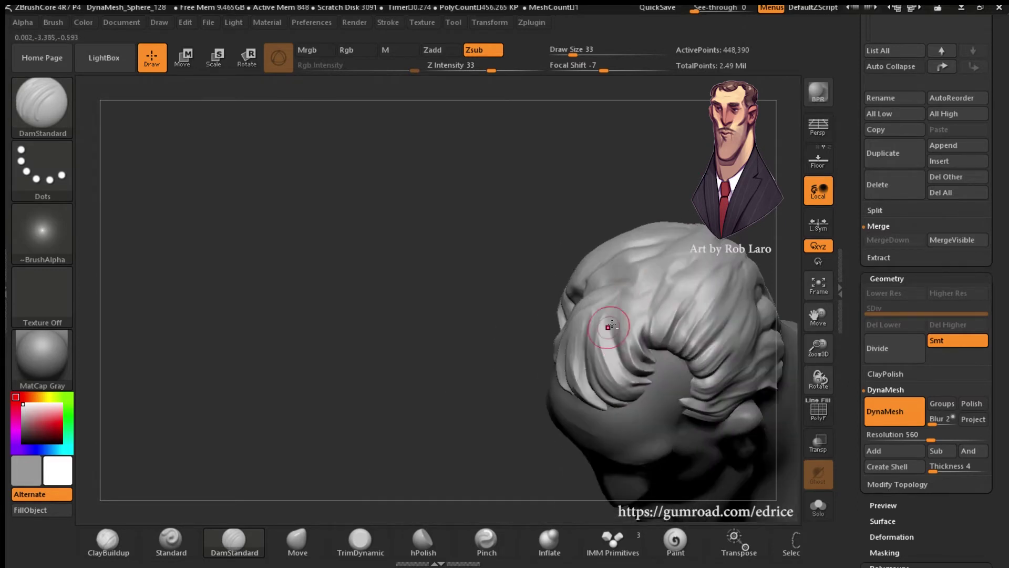
mouse_move(622, 373)
right_mouse_down()
mouse_move(463, 203)
mouse_move(526, 326)
right_mouse_up()
mouse_move(826, 354)
left_mouse_down()
mouse_move(826, 331)
mouse_move(825, 368)
left_mouse_up()
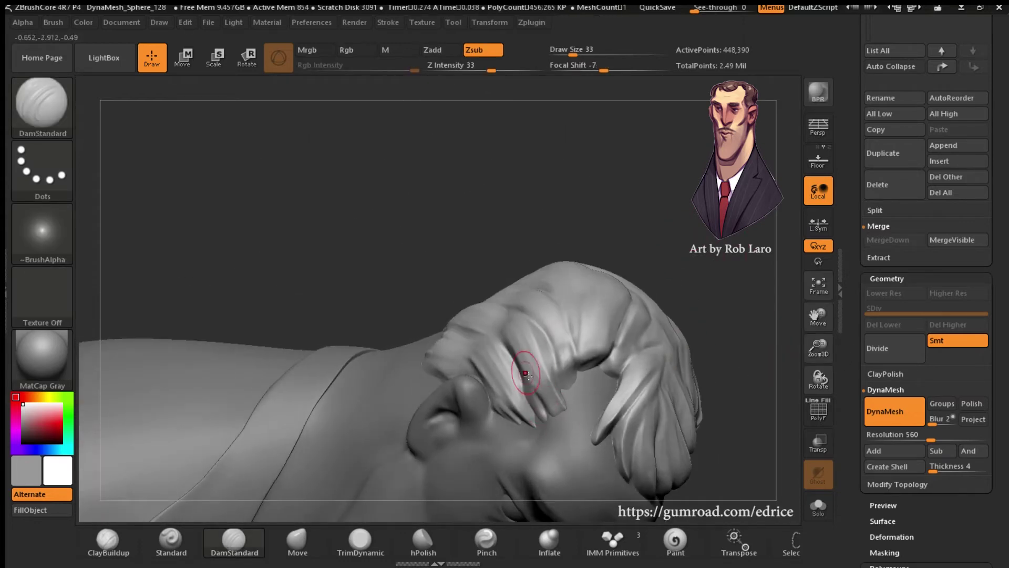
- Deepen the grooves along the locks above the right ear and across the crown with DamStandard
right_click_drag(578, 336, 567, 384)
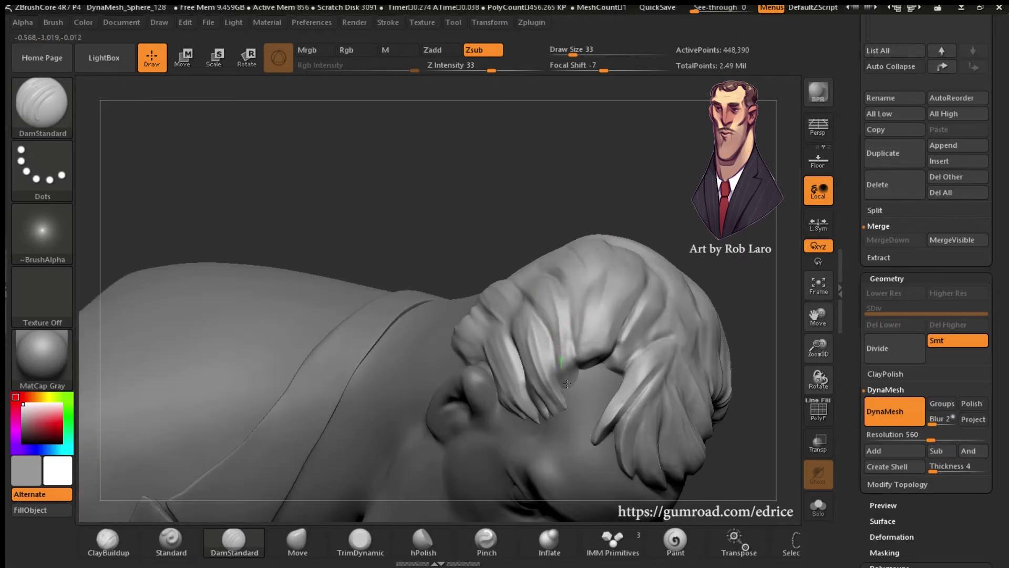
mouse_move(651, 233)
right_mouse_down()
mouse_move(644, 275)
mouse_move(613, 331)
right_mouse_up()
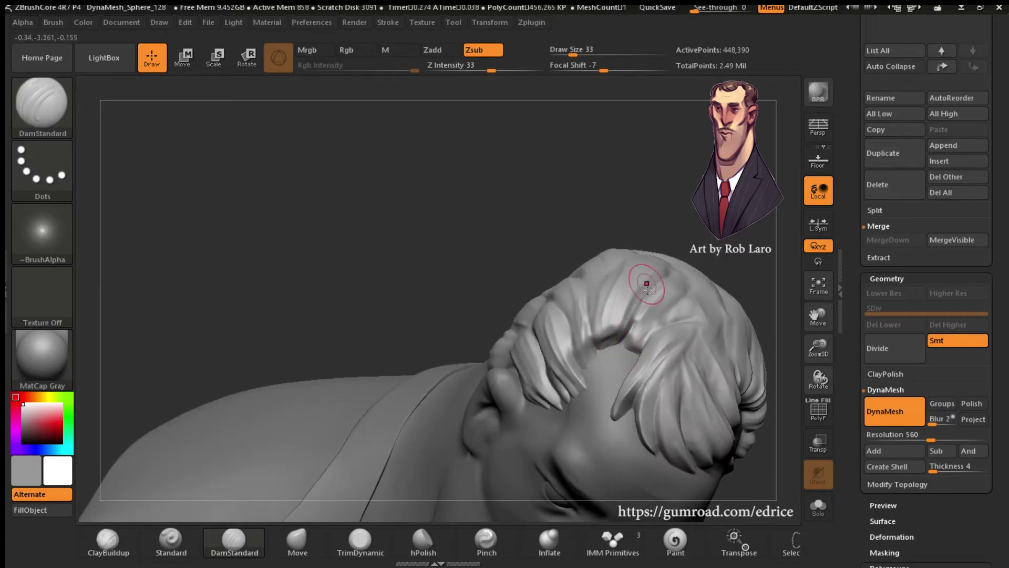
mouse_move(646, 283)
right_mouse_down()
mouse_move(651, 221)
mouse_move(511, 297)
right_mouse_up()
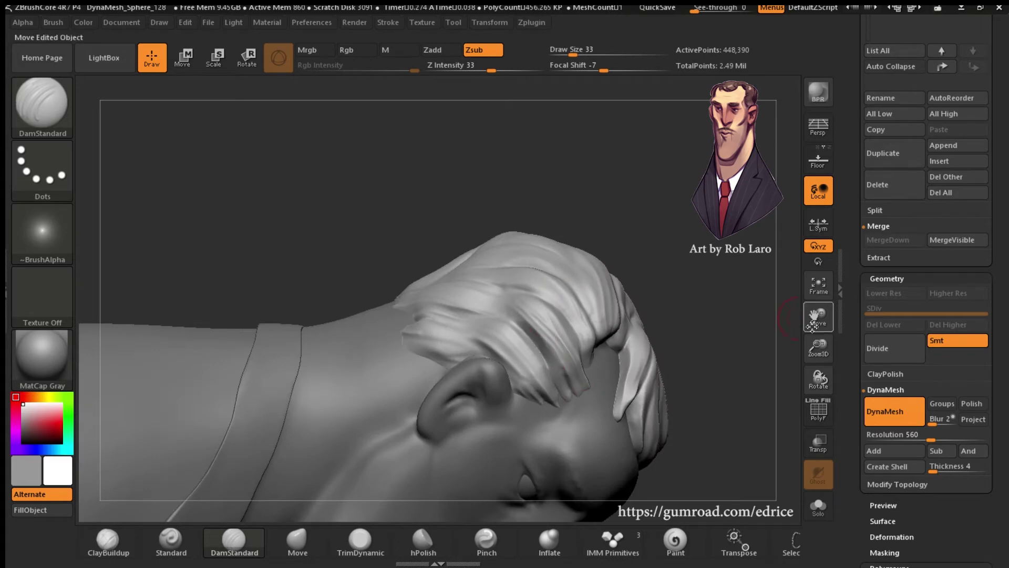
left_click_drag(812, 326, 862, 344)
right_click_drag(662, 342, 625, 306)
left_click_drag(707, 228, 668, 391)
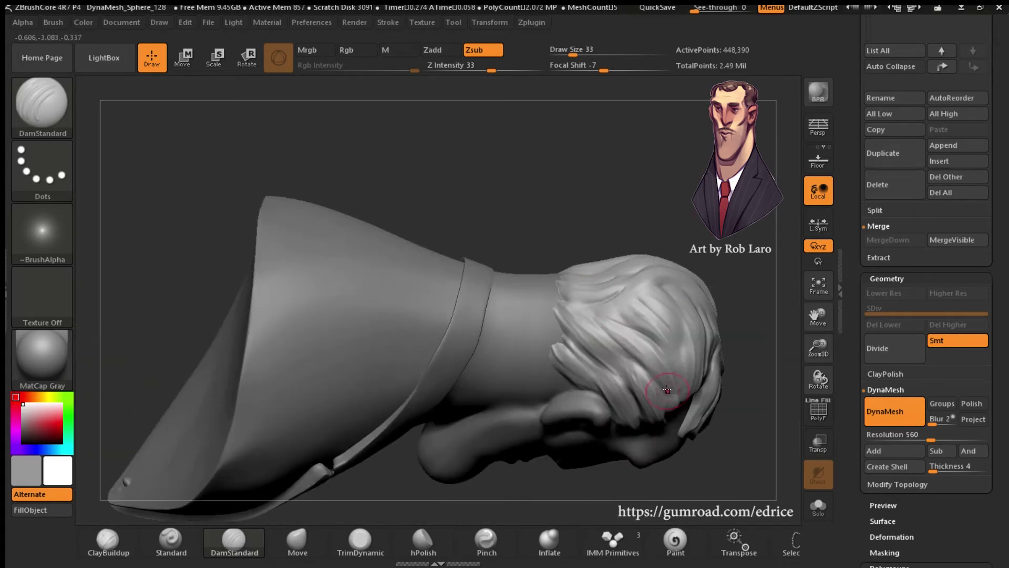
left_click_drag(683, 233, 702, 239)
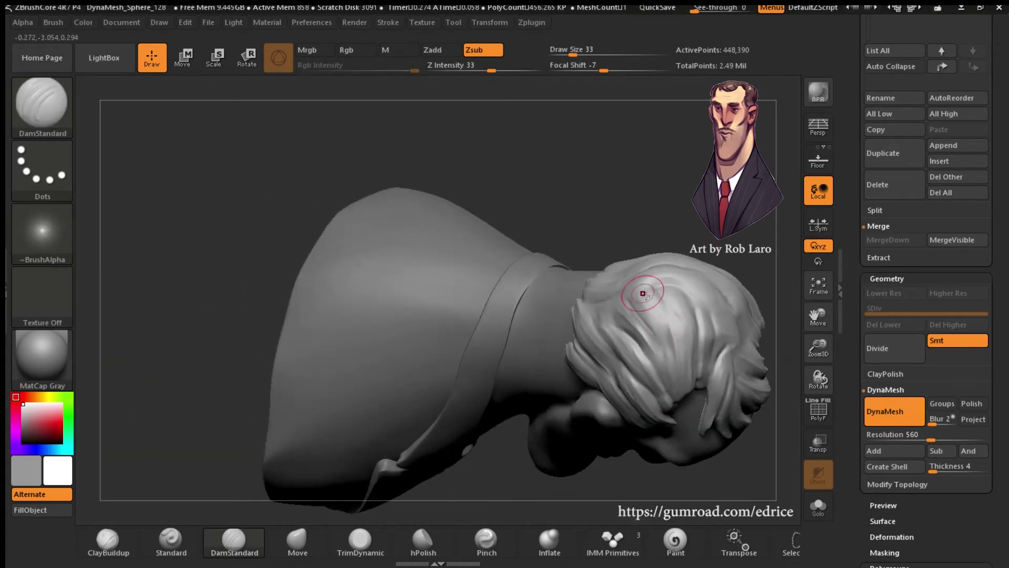
- Carve strand grooves down the back of the head to the nape and behind the right ear with DamStandard
left_click_drag(694, 399, 694, 310)
left_click_drag(791, 300, 692, 260)
left_click_drag(818, 347, 819, 326)
left_click_drag(757, 363, 781, 383)
mouse_move(824, 348)
left_mouse_down()
mouse_move(824, 331)
mouse_move(825, 362)
left_mouse_up()
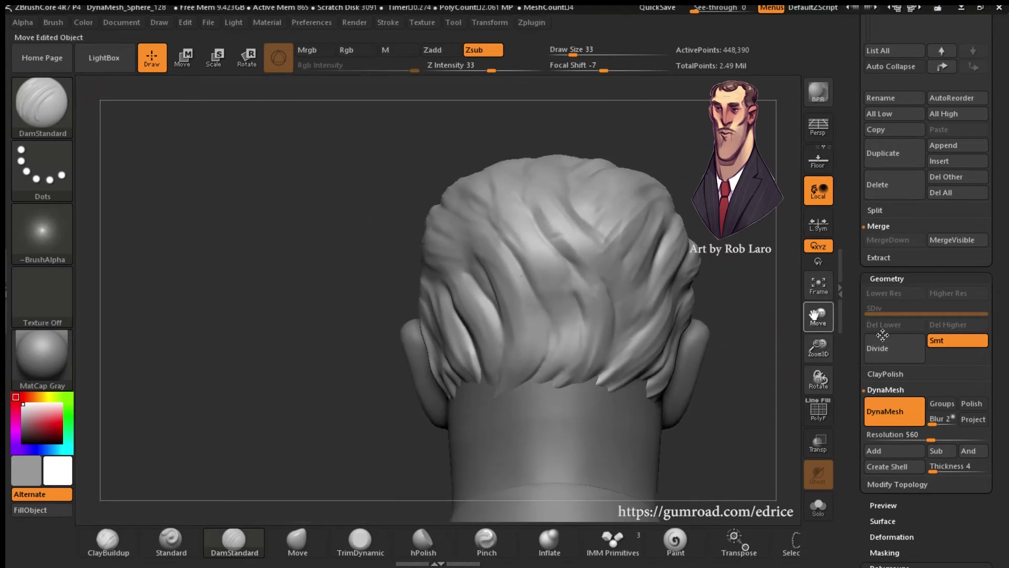
left_click_drag(757, 336, 685, 306)
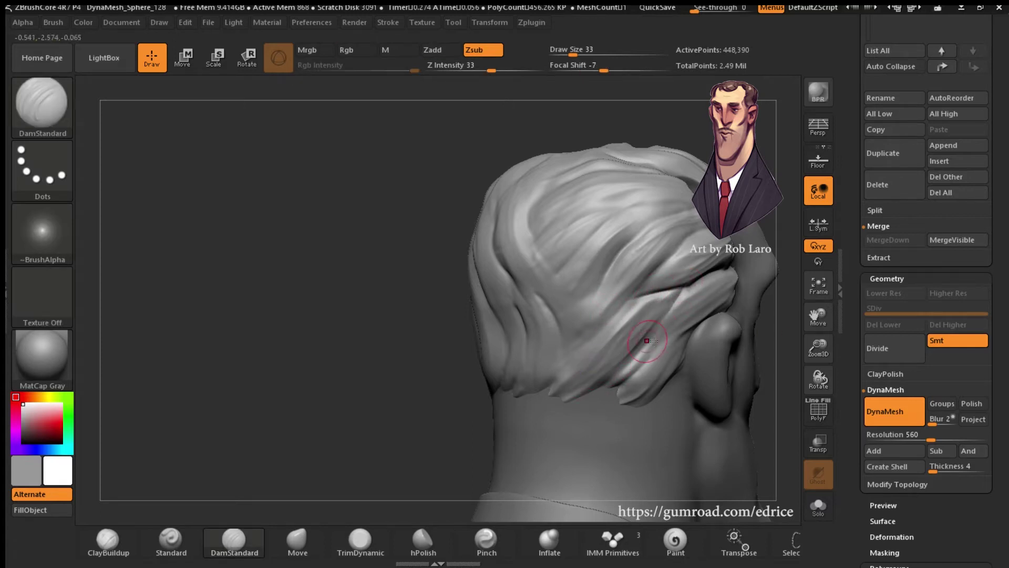
left_click_drag(818, 347, 819, 368)
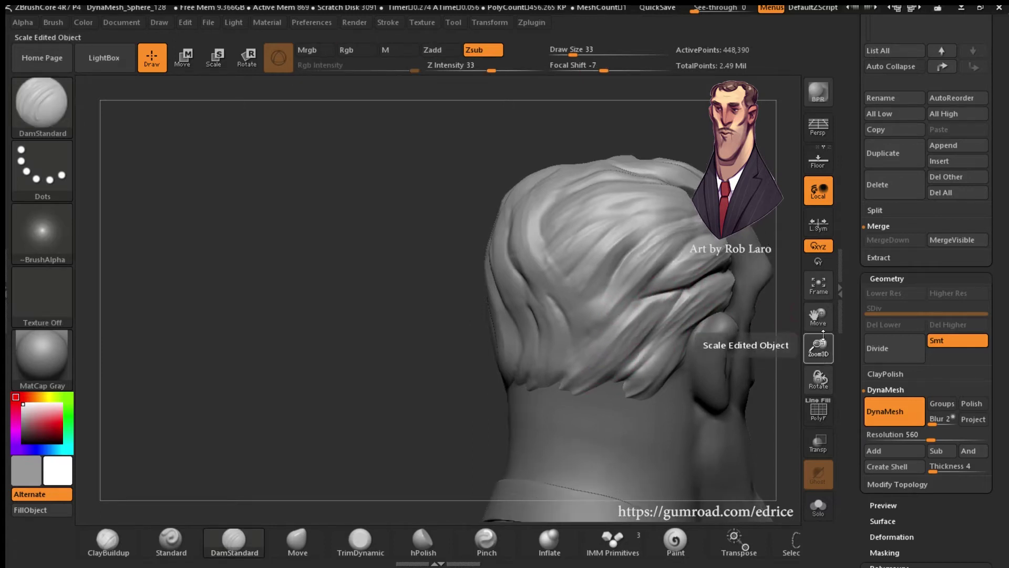
left_click_drag(656, 436, 520, 420)
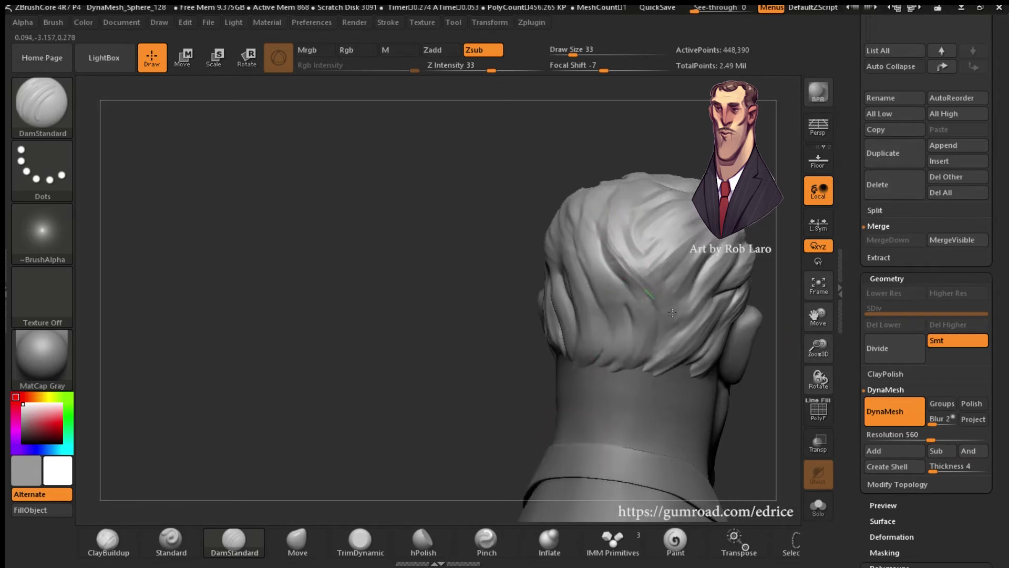
- Cut flowing grooves from the back of the crown to the hair behind the left ear with DamStandard
mouse_move(672, 313)
left_mouse_down()
mouse_move(594, 273)
mouse_move(583, 252)
mouse_move(641, 220)
left_mouse_up()
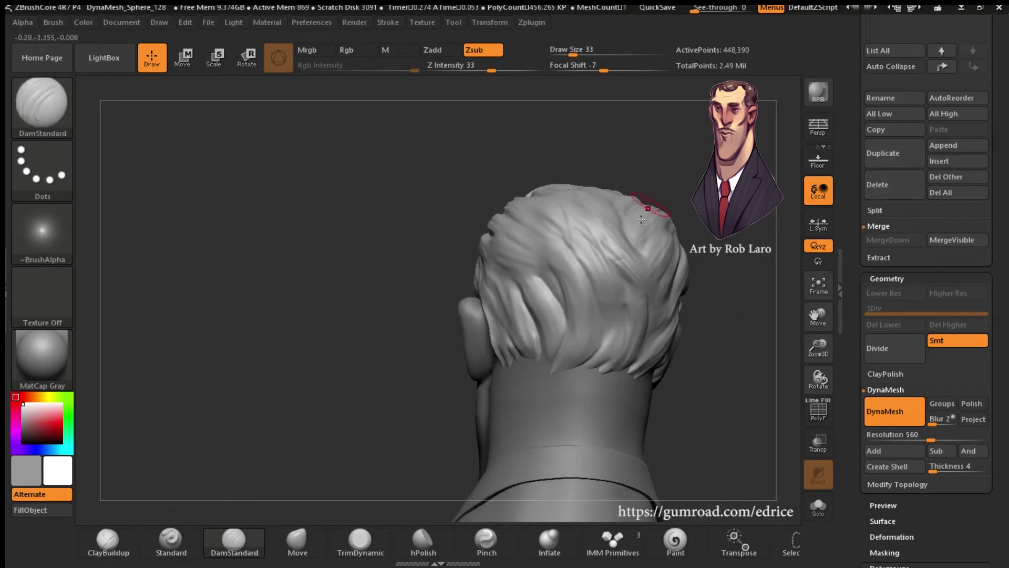
left_click_drag(563, 347, 561, 327)
left_click_drag(671, 190, 652, 205)
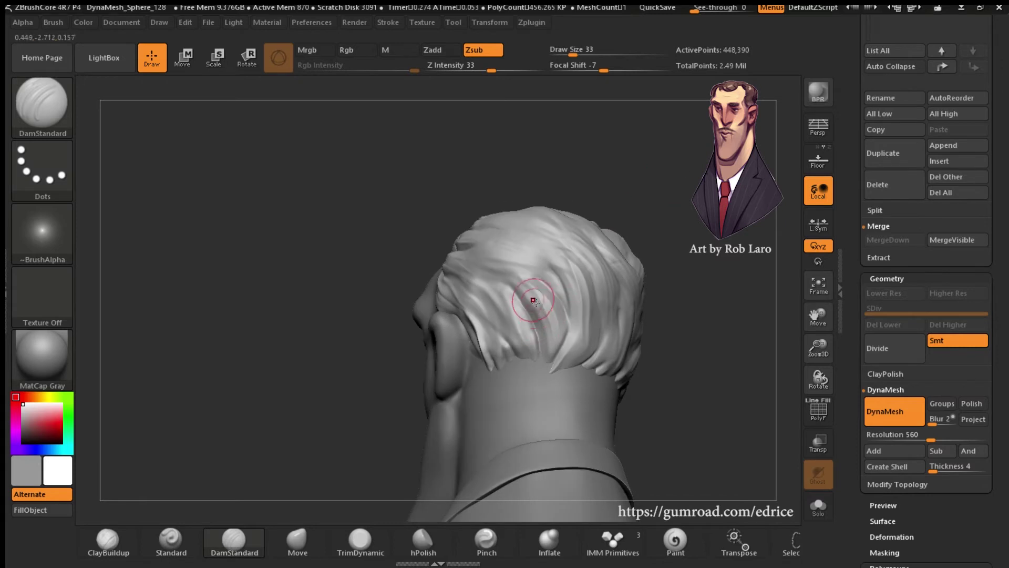
left_click_drag(562, 340, 569, 375)
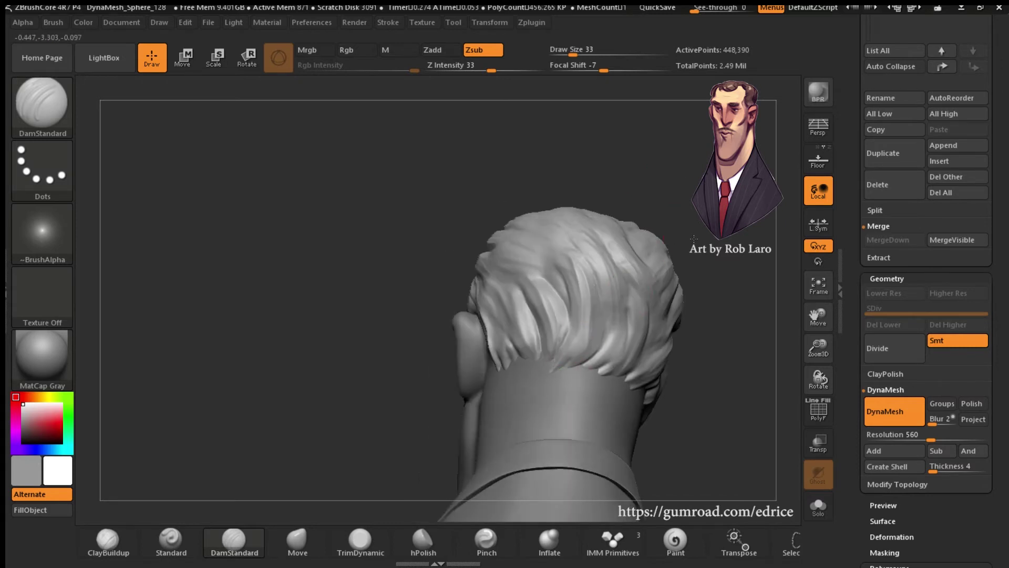
left_click_drag(693, 238, 596, 247)
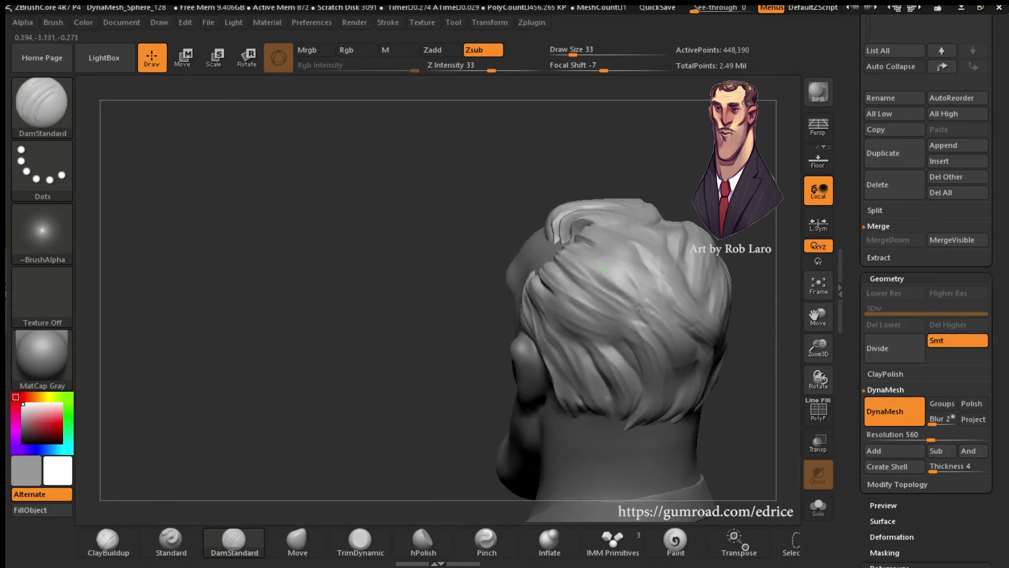
left_click_drag(494, 295, 531, 292)
left_click_drag(578, 226, 622, 236)
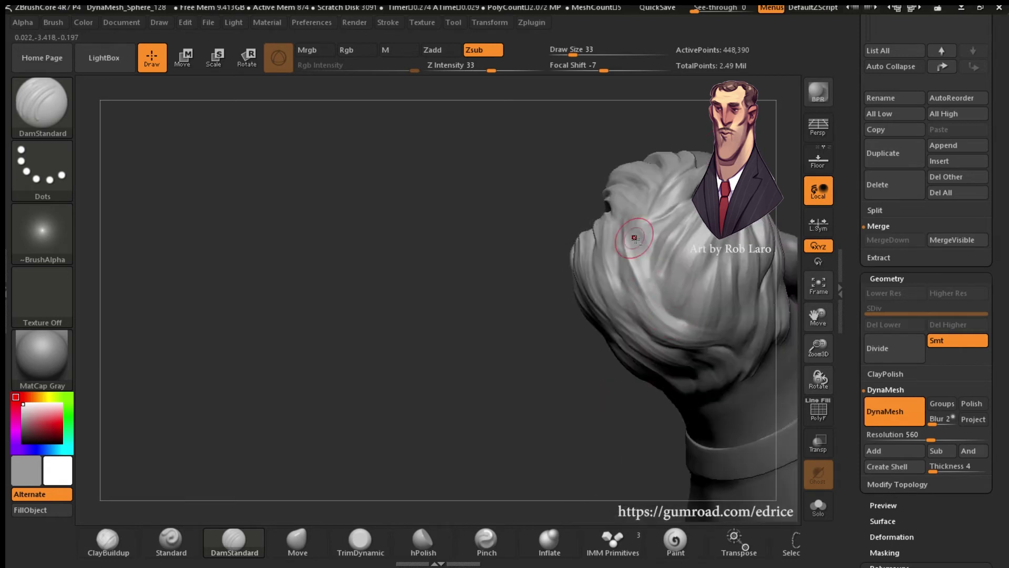
- Sharpen the strand grooves of the front tuft and its root at the crown with DamStandard
mouse_move(777, 210)
left_mouse_down()
mouse_move(777, 390)
mouse_move(802, 392)
left_mouse_up()
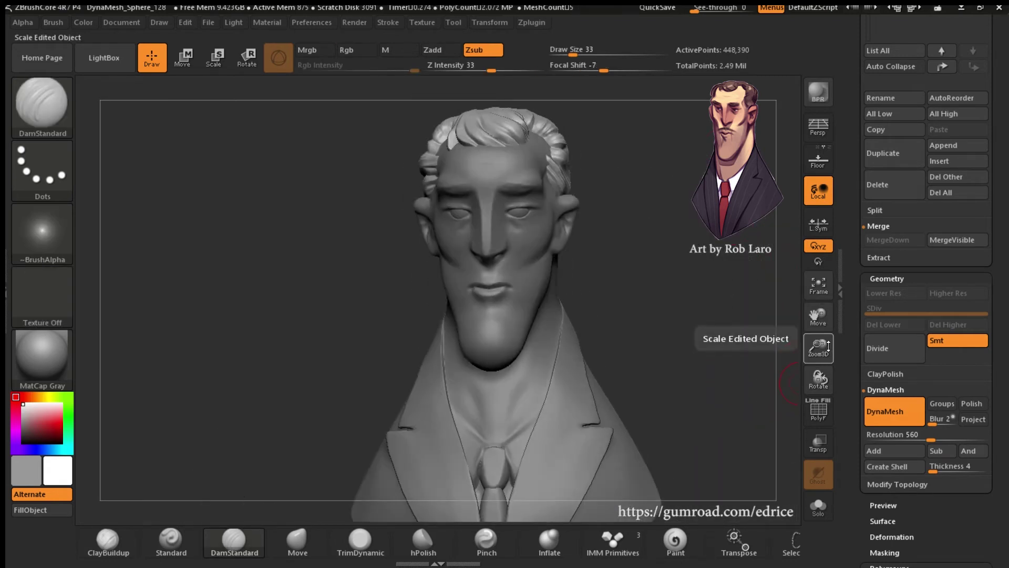
mouse_move(826, 347)
left_mouse_down()
mouse_move(823, 326)
mouse_move(751, 271)
mouse_move(687, 191)
mouse_move(636, 347)
left_mouse_up()
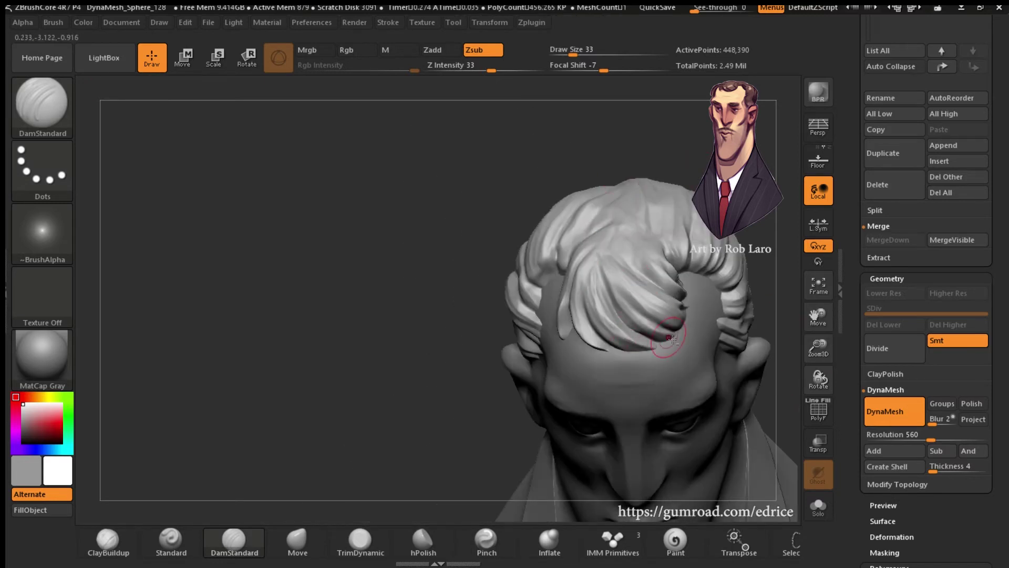
left_click_drag(682, 295, 660, 190)
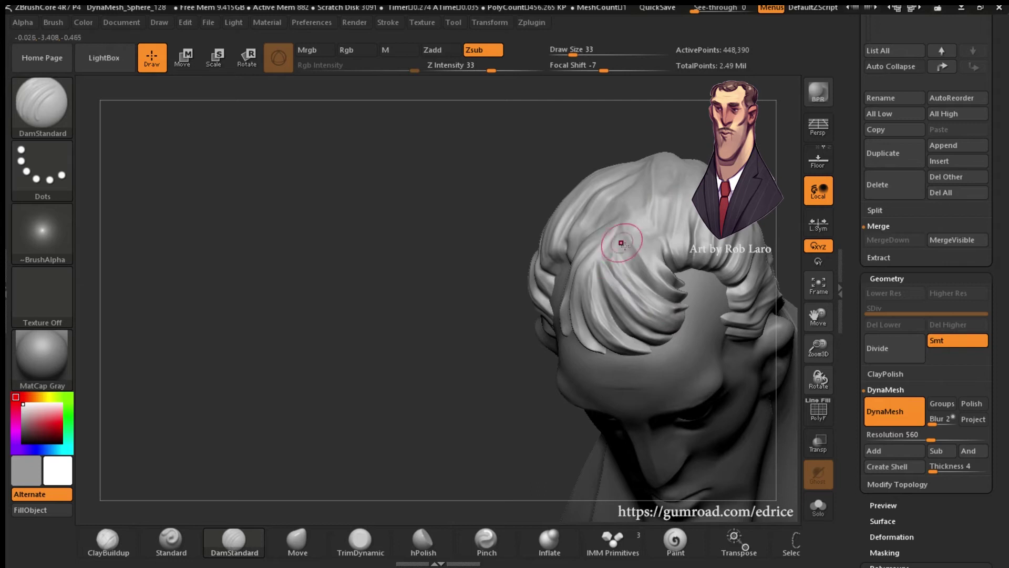
mouse_move(647, 241)
left_mouse_down()
mouse_move(646, 233)
mouse_move(620, 247)
left_mouse_up()
- Reshape the separate lock at the side of the front tuft using Move Topological at draw size 62
key("b")
key("m")
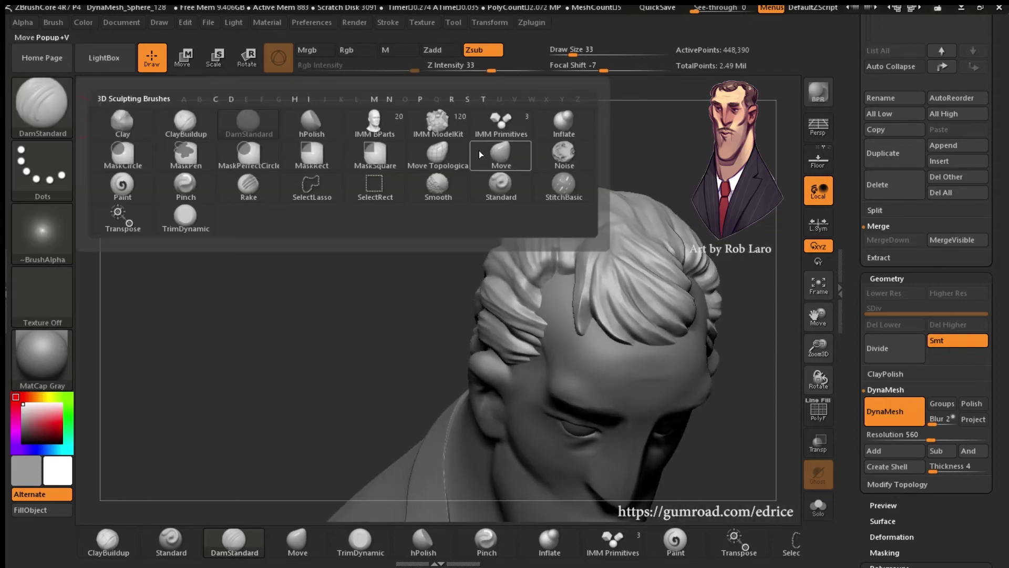
key("t")
left_click_drag(578, 53, 593, 52)
mouse_move(572, 289)
left_mouse_down()
mouse_move(642, 214)
mouse_move(688, 197)
mouse_move(567, 310)
left_mouse_up()
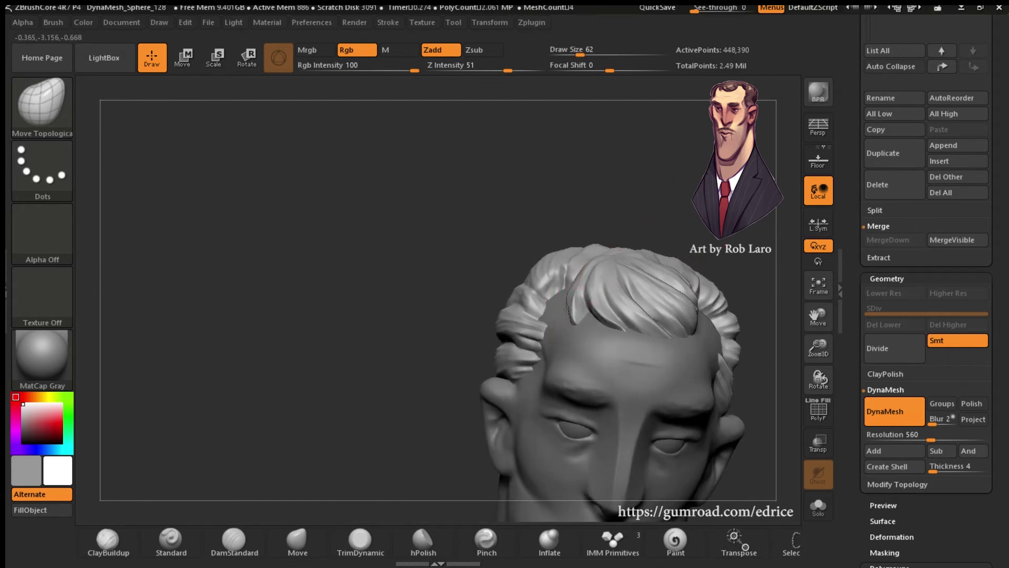
left_click_drag(692, 206, 569, 302)
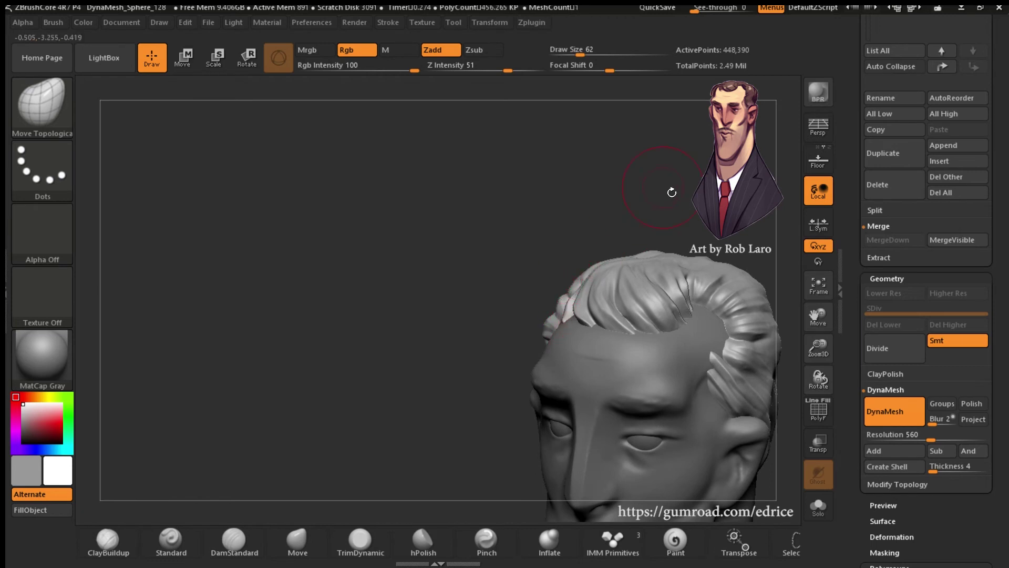
- Refine the tip and outer edge of the front tuft's side lock with Move Topological at draw size 35
left_click_drag(671, 193, 582, 272)
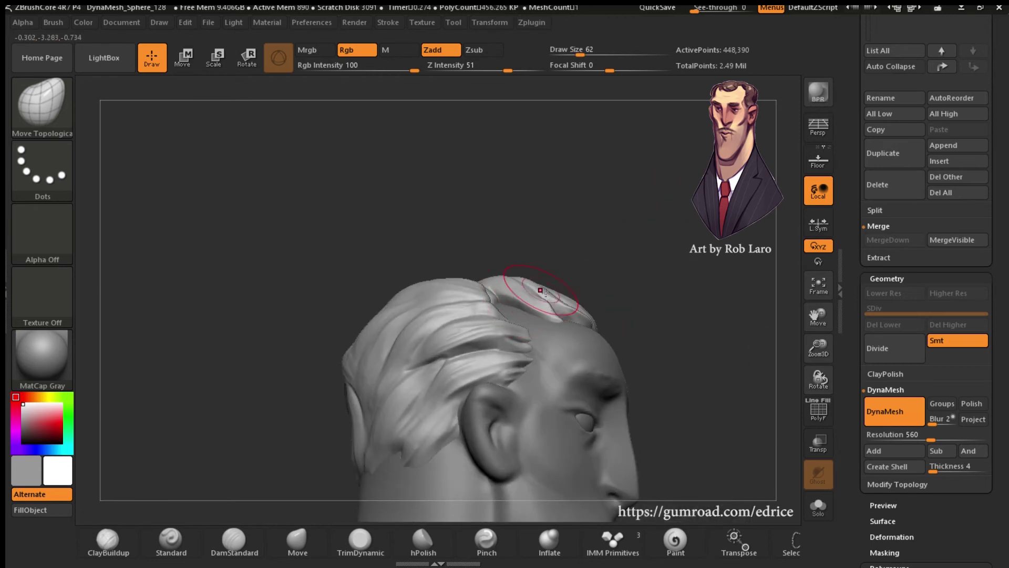
scroll(540, 289, "up", 3)
key("bracketleft")
key("bracketleft")
key("bracketleft")
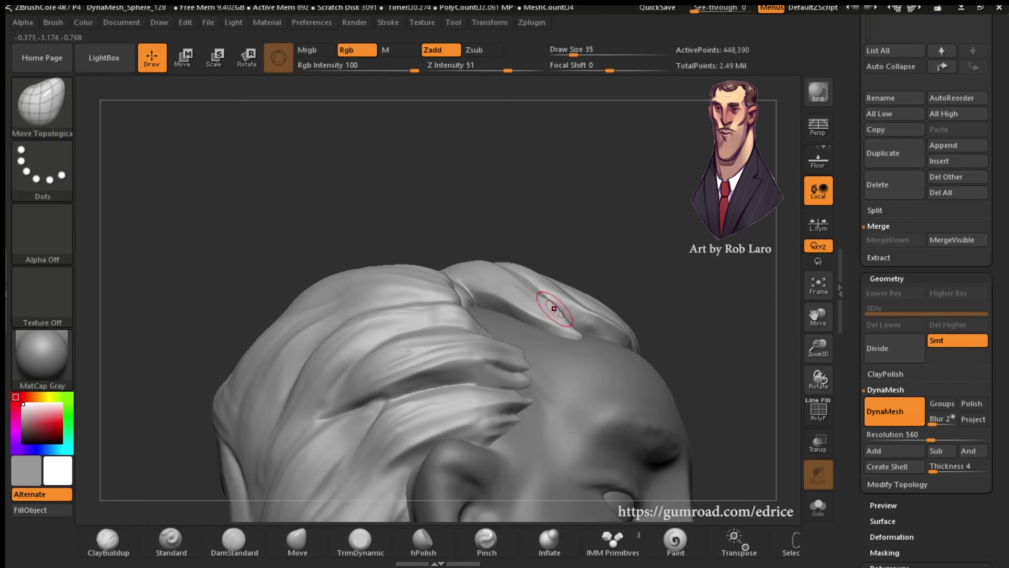
left_click_drag(575, 286, 553, 314)
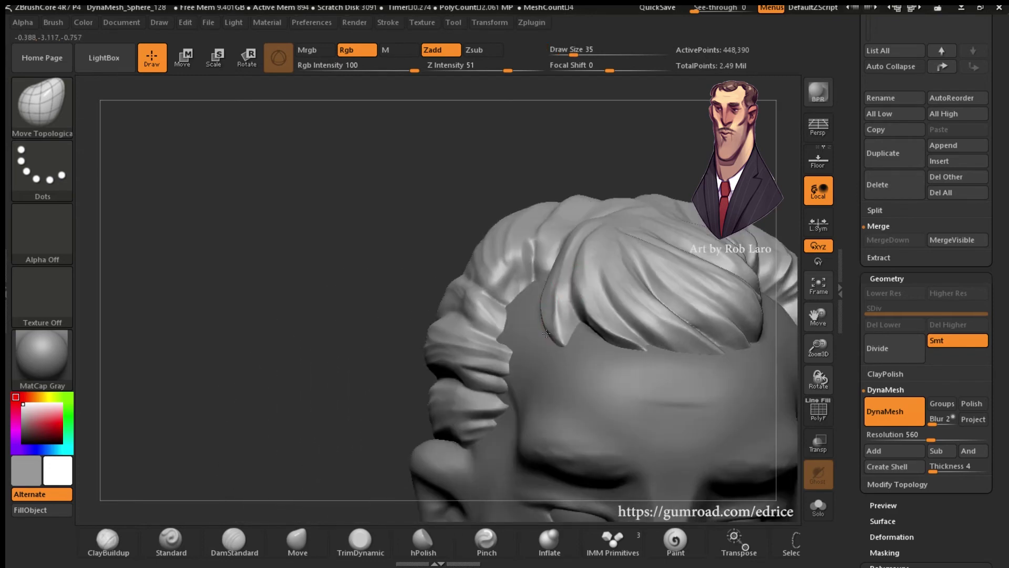
- Pinch the lock edges behind the left ear and along the nape using the Pinch brush at draw size 27
left_click(817, 287)
left_click(818, 286)
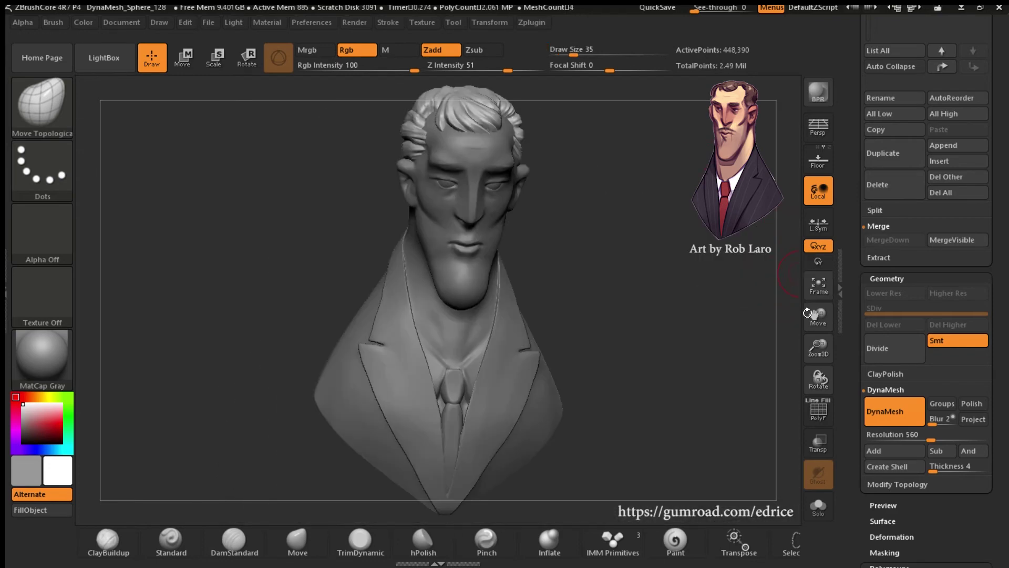
left_click(42, 105)
left_click(203, 184)
left_click_drag(818, 379, 768, 310)
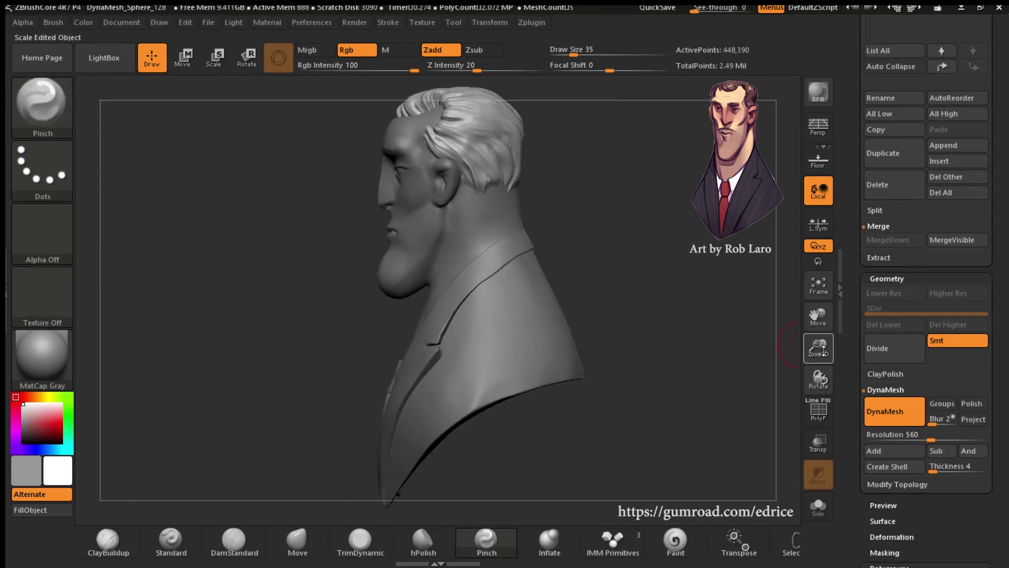
left_click_drag(818, 347, 775, 322)
left_click_drag(576, 54, 576, 54)
left_click_drag(676, 215, 592, 210)
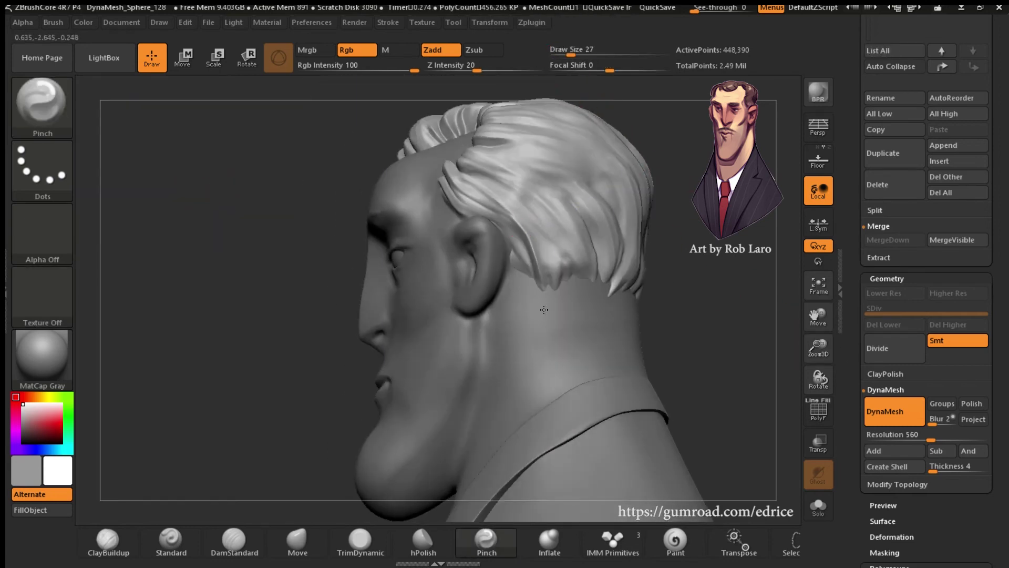
mouse_move(678, 273)
left_mouse_down()
mouse_move(628, 272)
mouse_move(655, 175)
left_mouse_up()
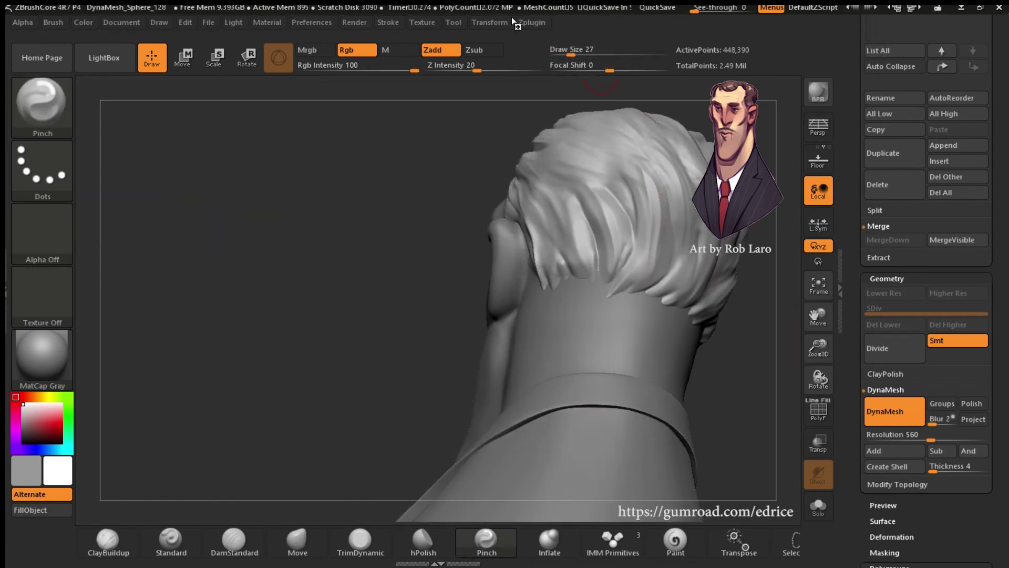
- Tighten the strand ridges across the back of the head toward the right ear with Pinch
left_click(418, 22)
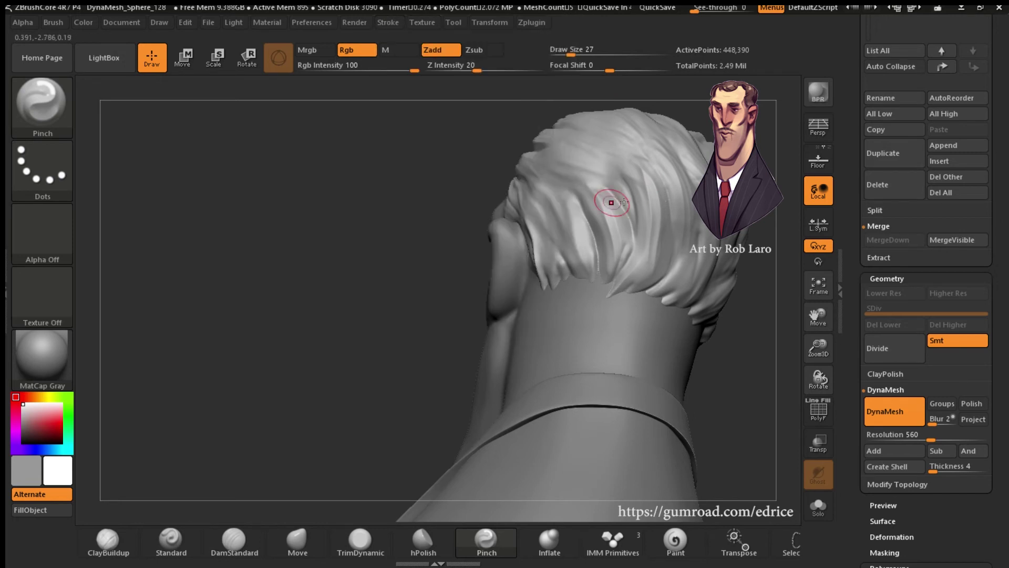
left_click_drag(661, 259, 664, 244)
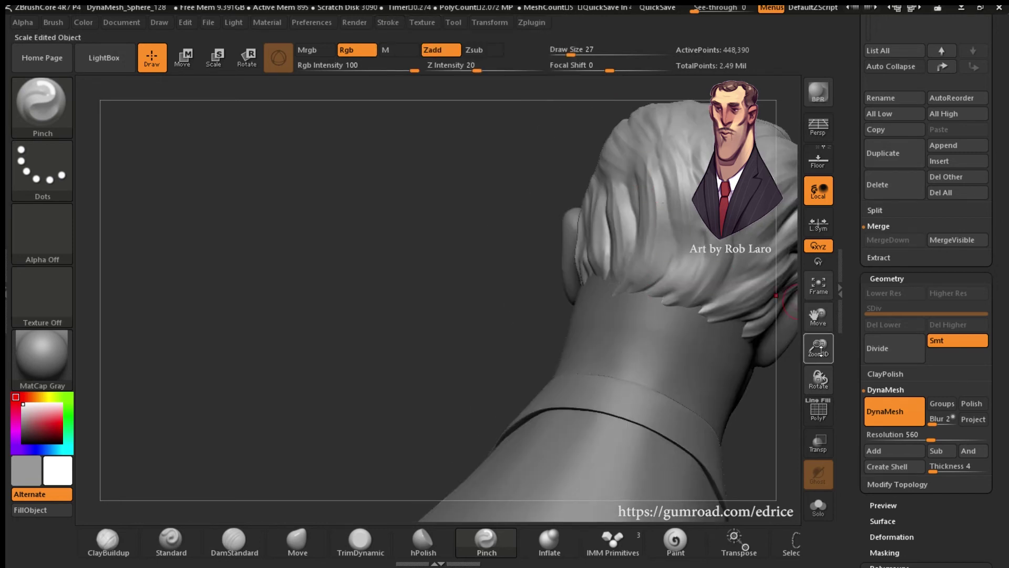
left_click_drag(821, 351, 656, 234)
left_click_drag(660, 271, 734, 269)
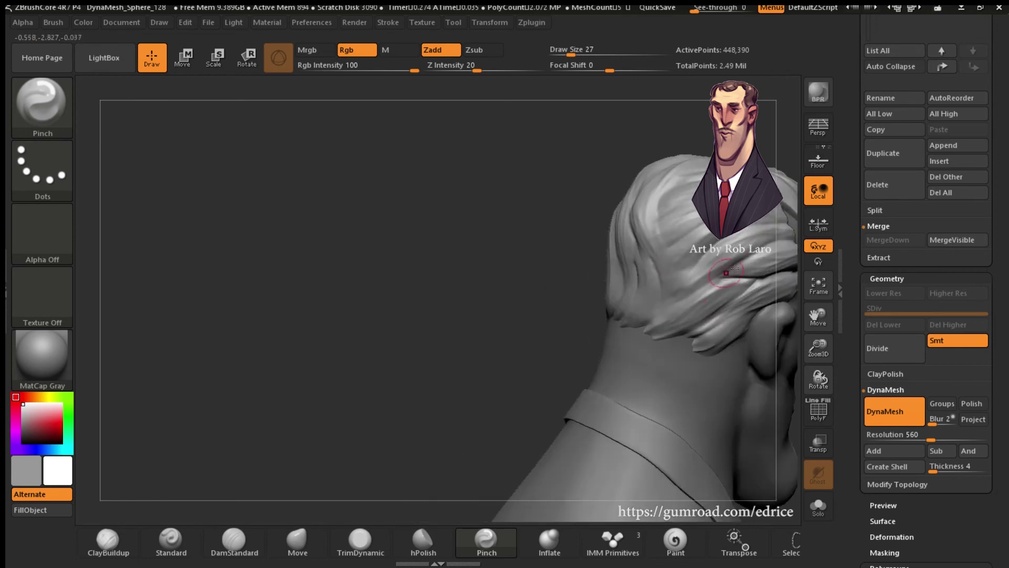
left_click_drag(734, 327, 572, 293)
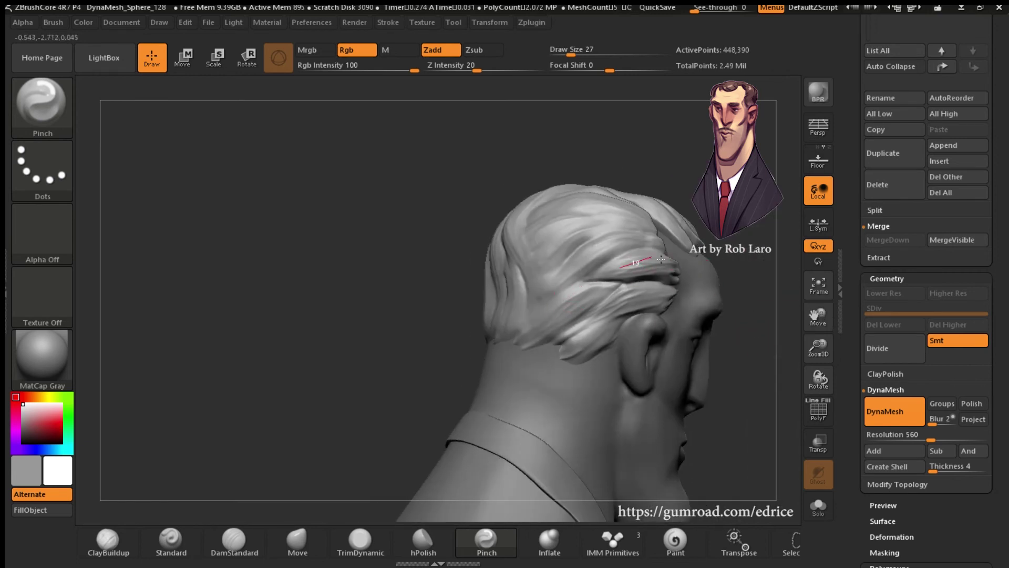
- Pinch the locks above the right ear and over the crown into crisper ridges
left_click_drag(660, 259, 575, 317)
mouse_move(542, 378)
left_mouse_down()
mouse_move(642, 342)
mouse_move(604, 265)
left_mouse_up()
mouse_move(593, 347)
left_mouse_down()
mouse_move(578, 336)
mouse_move(578, 315)
mouse_move(560, 306)
mouse_move(557, 318)
left_mouse_up()
left_click_drag(768, 284, 618, 204)
left_click_drag(535, 307, 562, 355)
left_click_drag(619, 328, 709, 262)
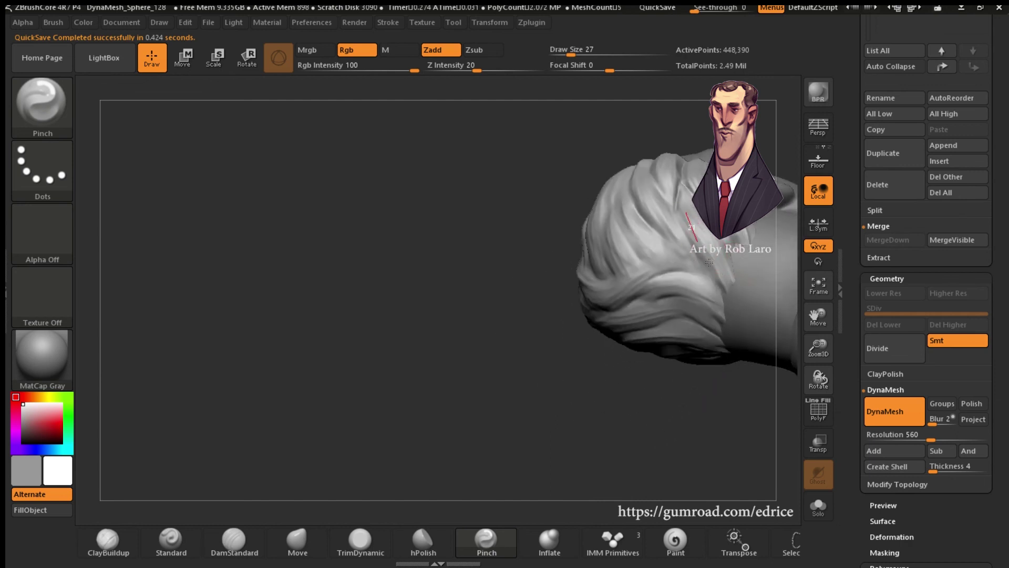